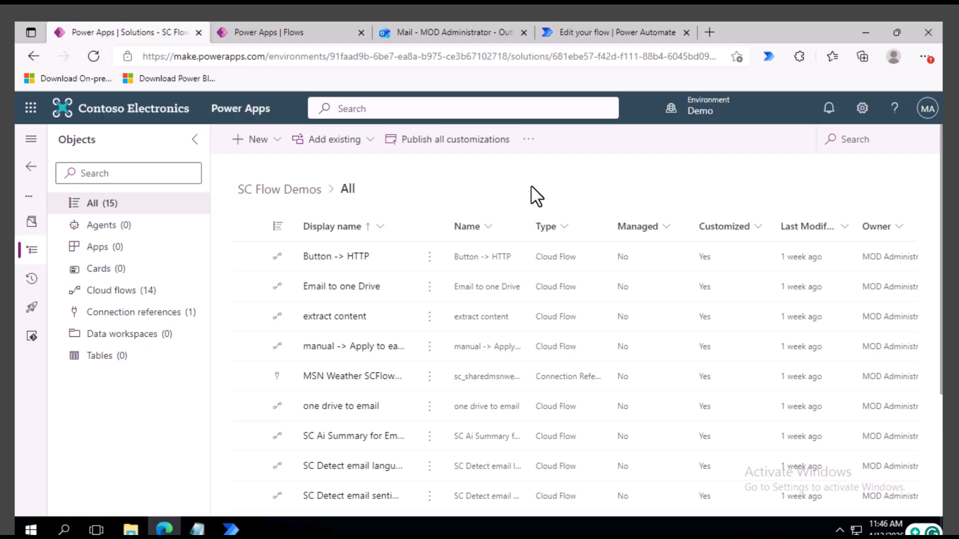
- Switch to Notepad and write "try" and "catch" on separate lines below the workflow JSON
click(198, 529)
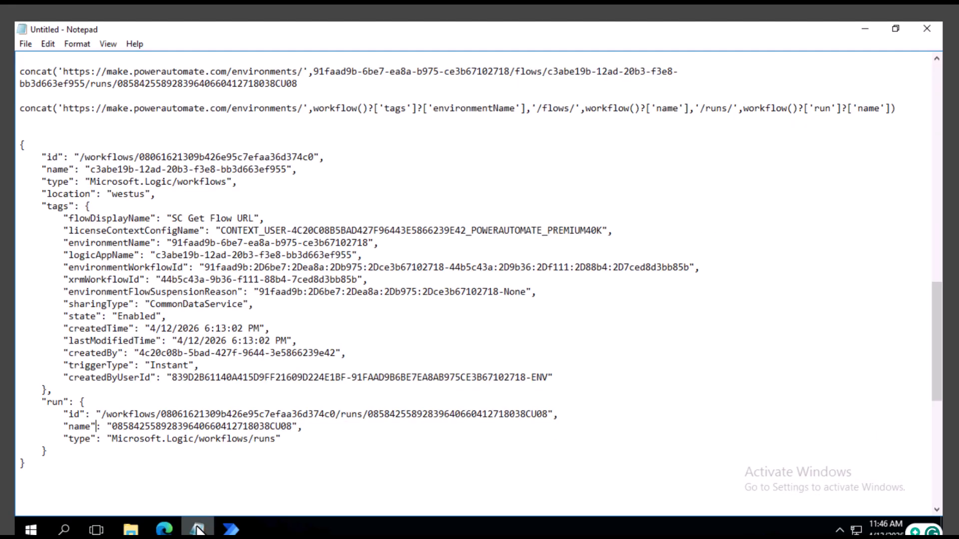
click(71, 470)
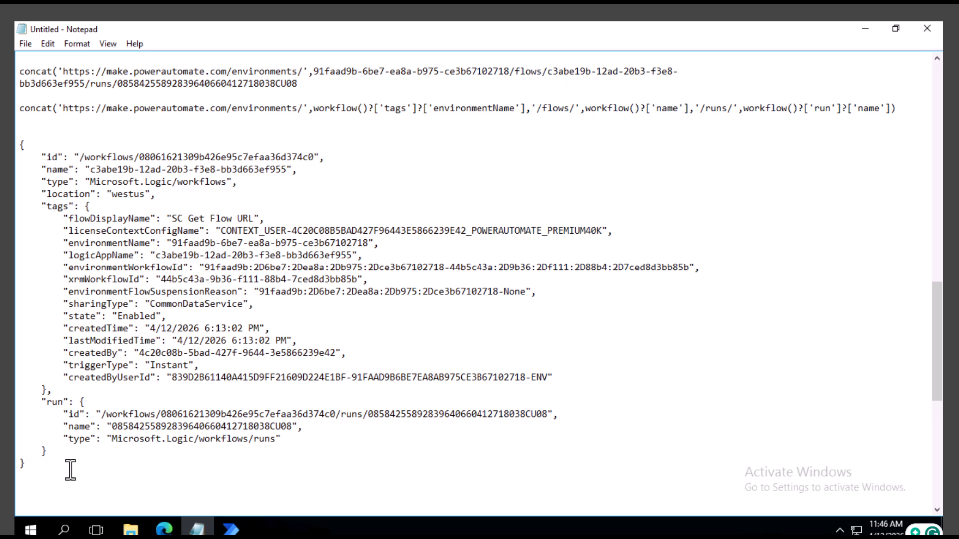
key(Return)
key(Return)
key(Return)
key(Return)
text(try)
key(Return)
key(Return)
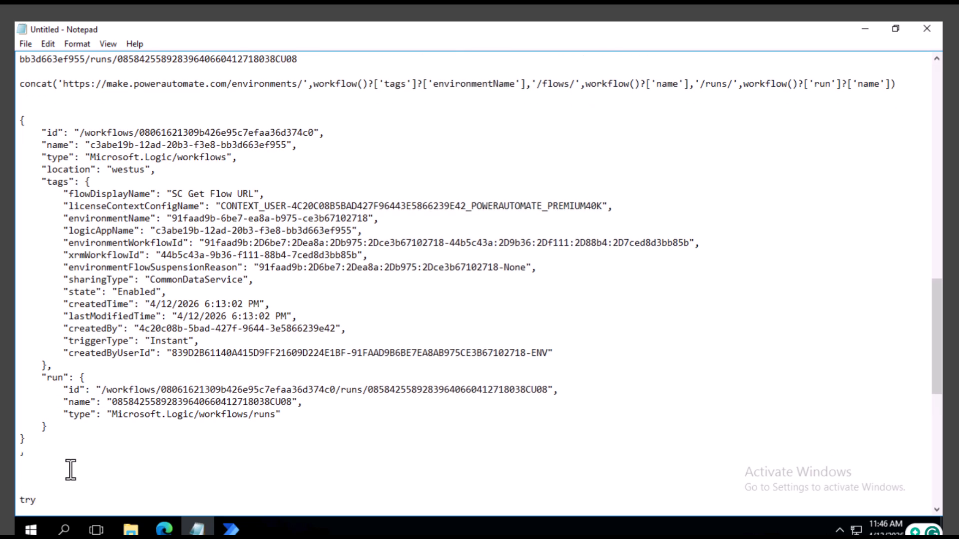
text(catch)
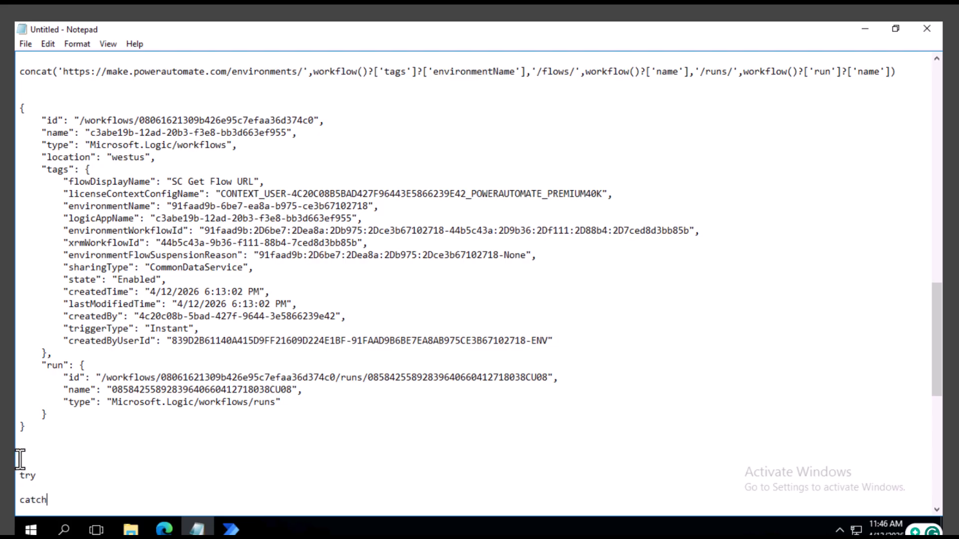
- Add a pair of curly braces under both the "try" and the "catch" line
scroll(20, 458, down, 2)
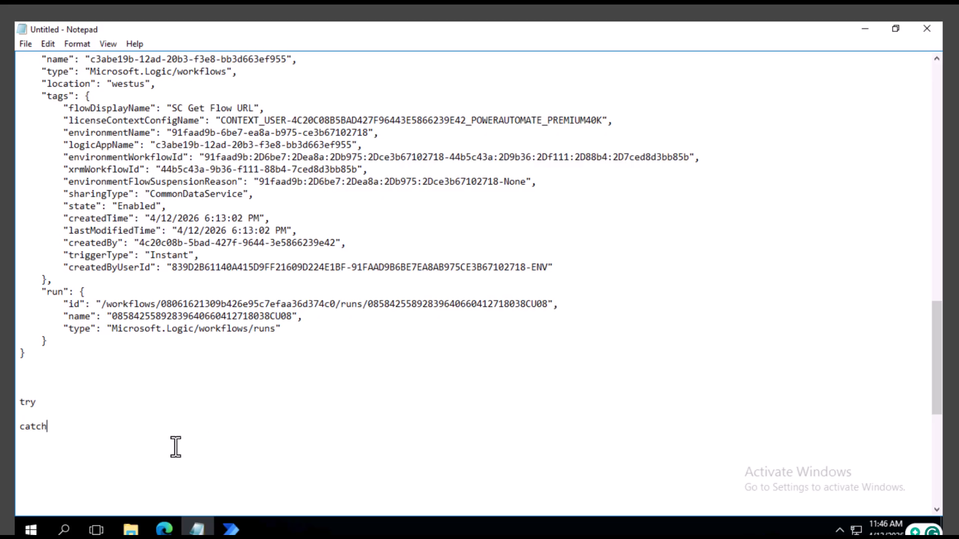
click(46, 398)
key(Return)
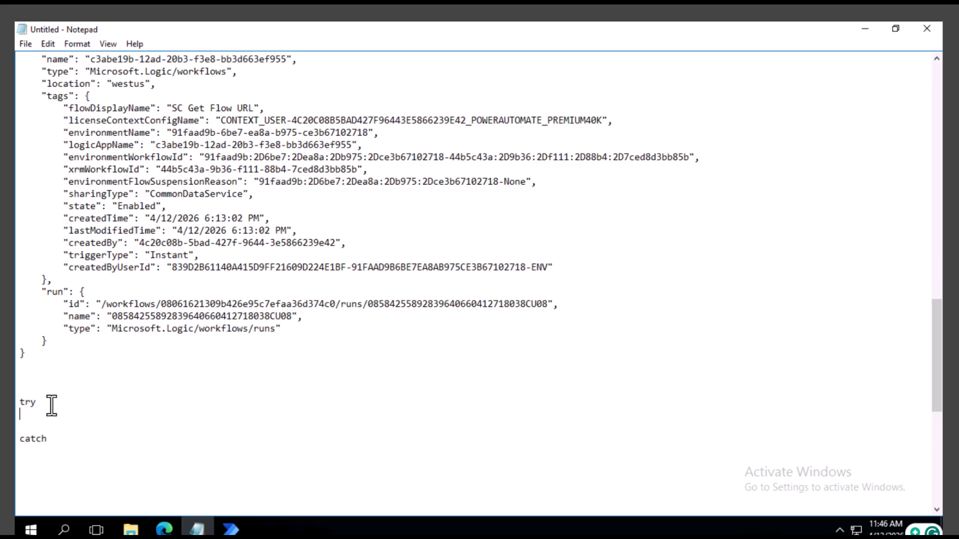
text({)
key(Return)
text(})
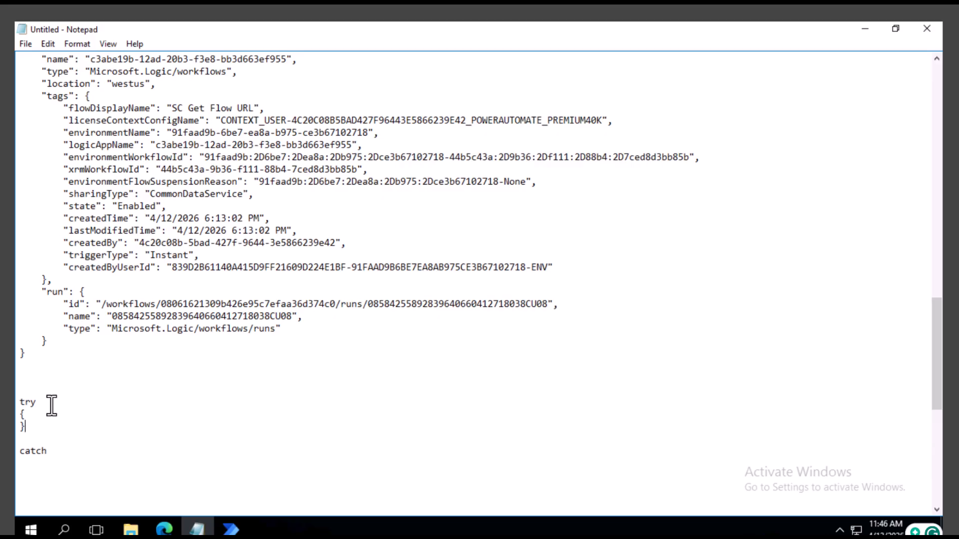
click(58, 452)
key(Return)
text({)
key(Return)
click(30, 464)
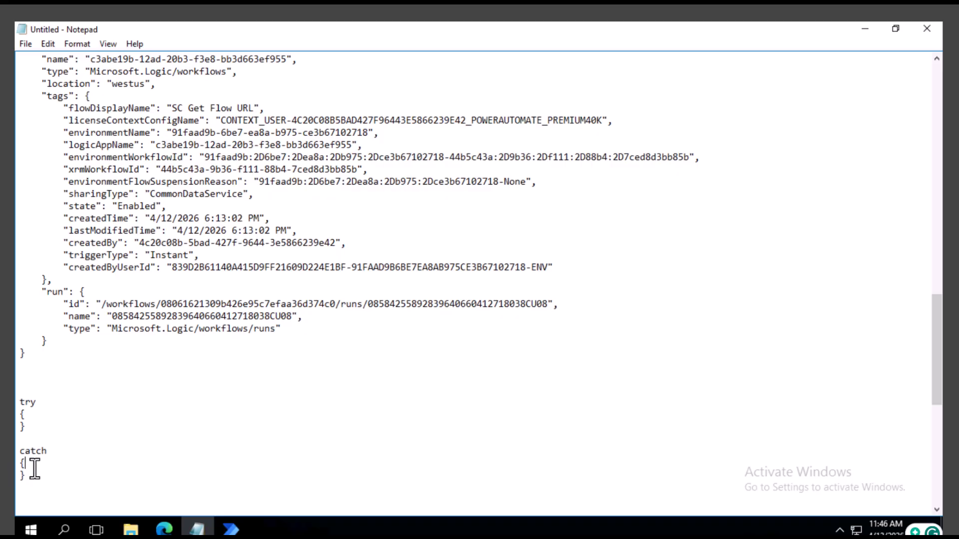
- Write "send email" and "flow url" on two lines inside the catch block
drag(34, 427, 15, 410)
click(37, 475)
text(email)
key(BackSpace)
key(BackSpace)
key(BackSpace)
key(BackSpace)
key(BackSpace)
text(send email )
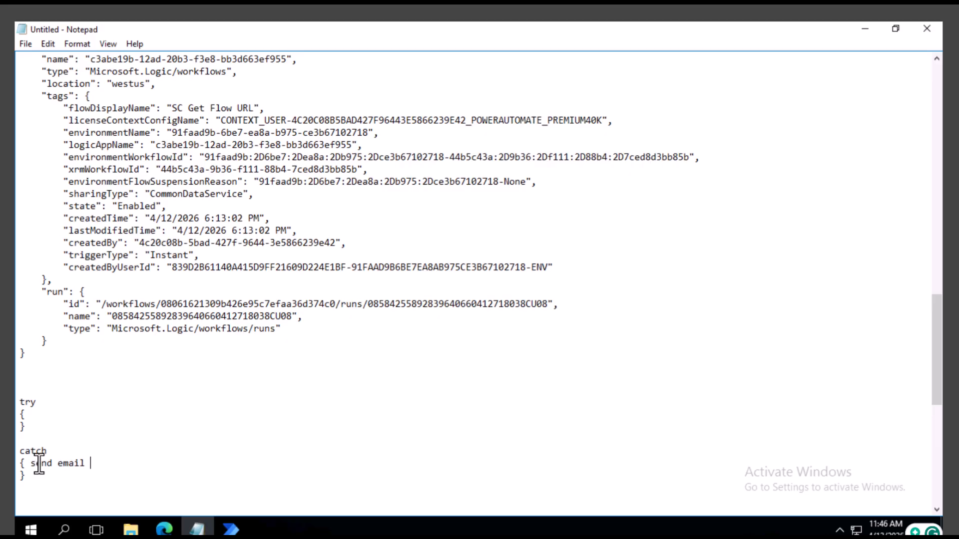
text(:)
key(Return)
text(flow url)
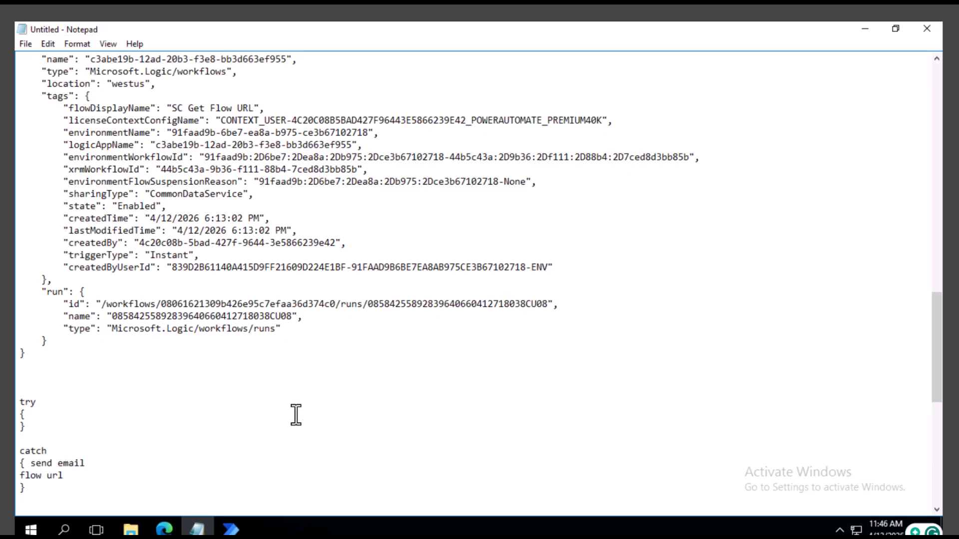
- Highlight the concat expression that builds the flow run URL and review it against the try/catch outline
scroll(300, 407, up, 4)
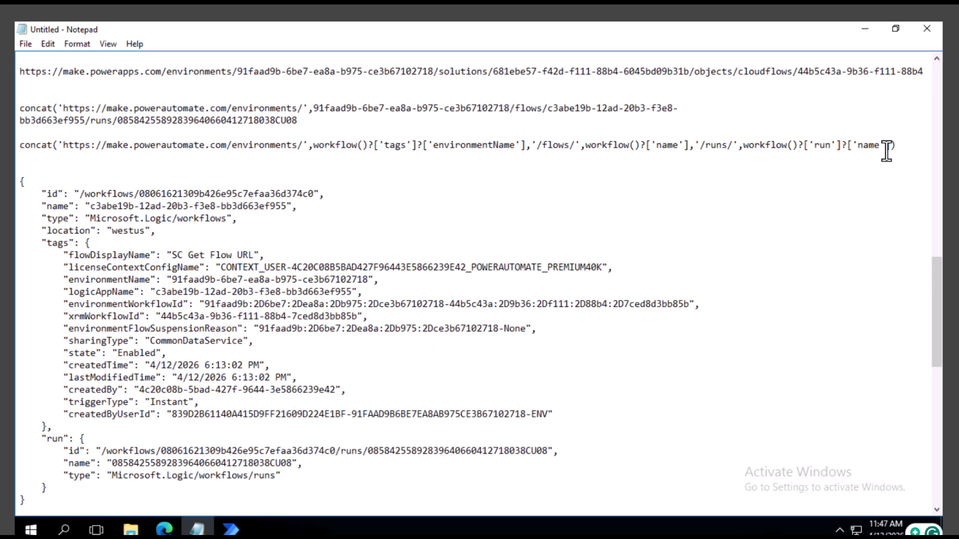
drag(899, 146, 5, 143)
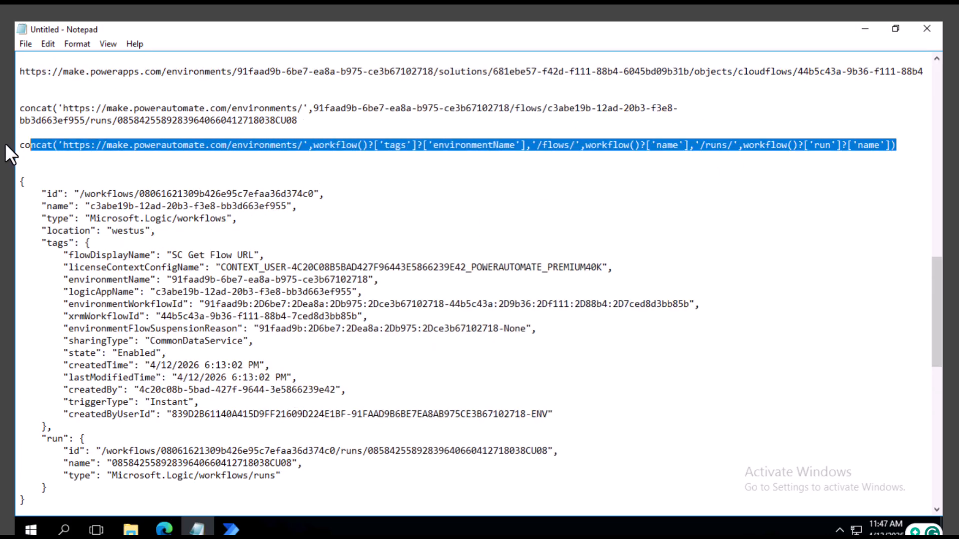
scroll(166, 298, down, 2)
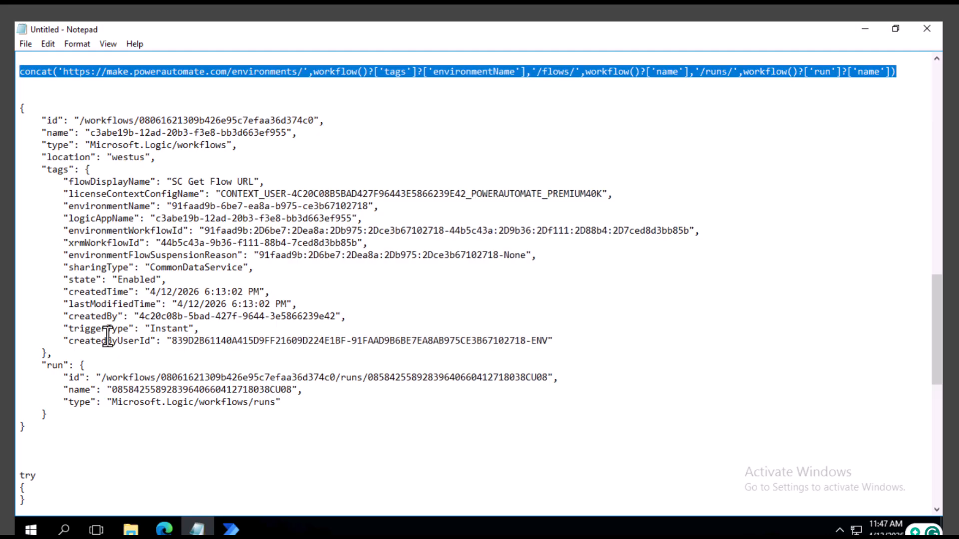
scroll(51, 460, down, 1)
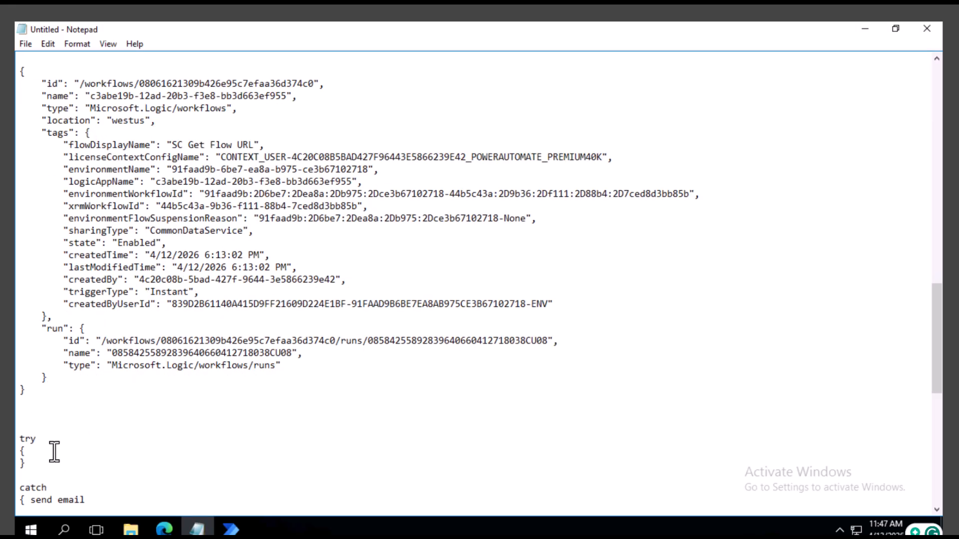
- Switch to Power Apps and set up a new instant cloud flow in the solution with the "Manually trigger a flow" trigger
click(165, 530)
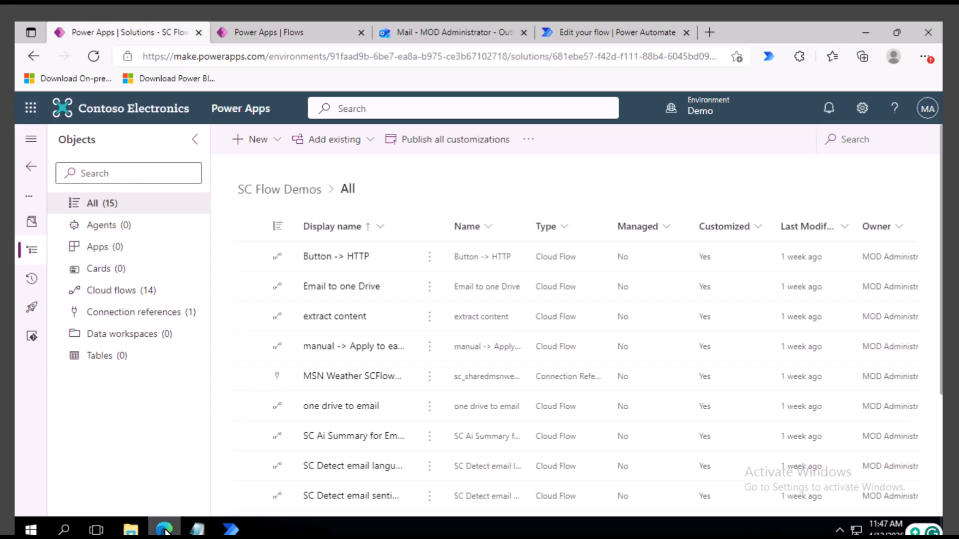
click(270, 142)
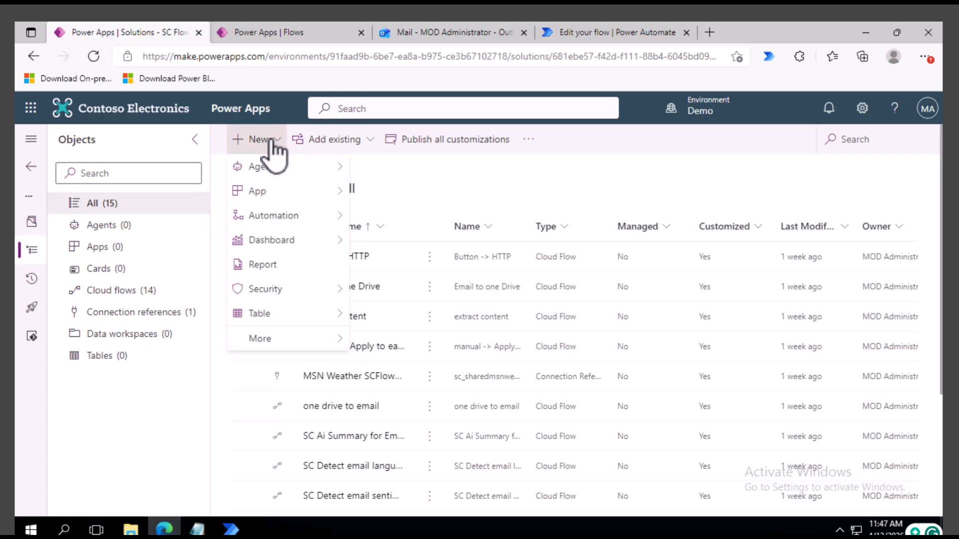
mouse_move(299, 195)
mouse_move(320, 217)
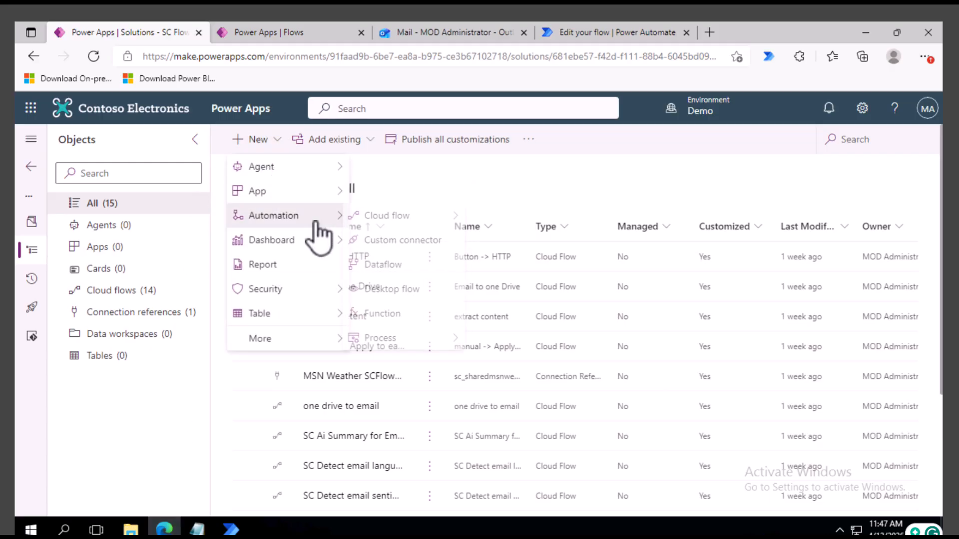
mouse_move(442, 215)
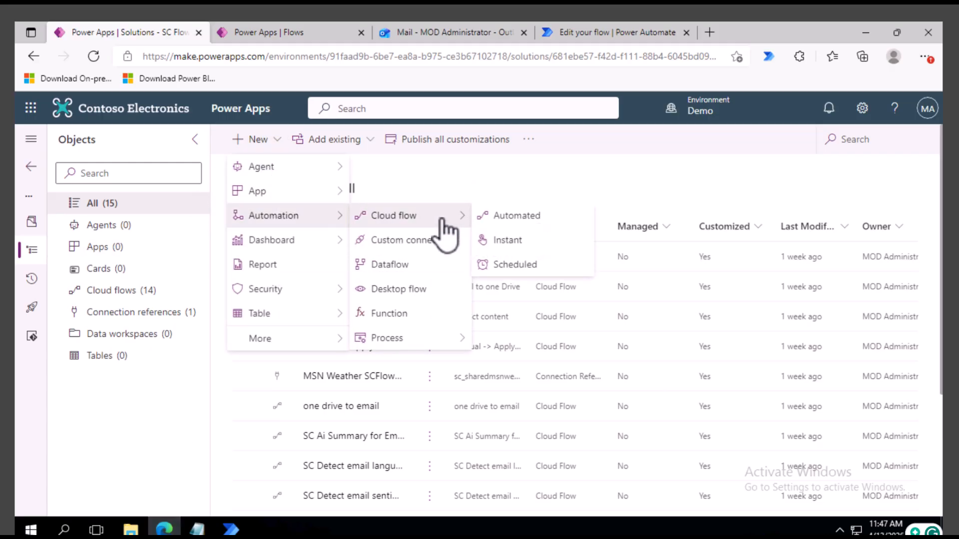
click(520, 241)
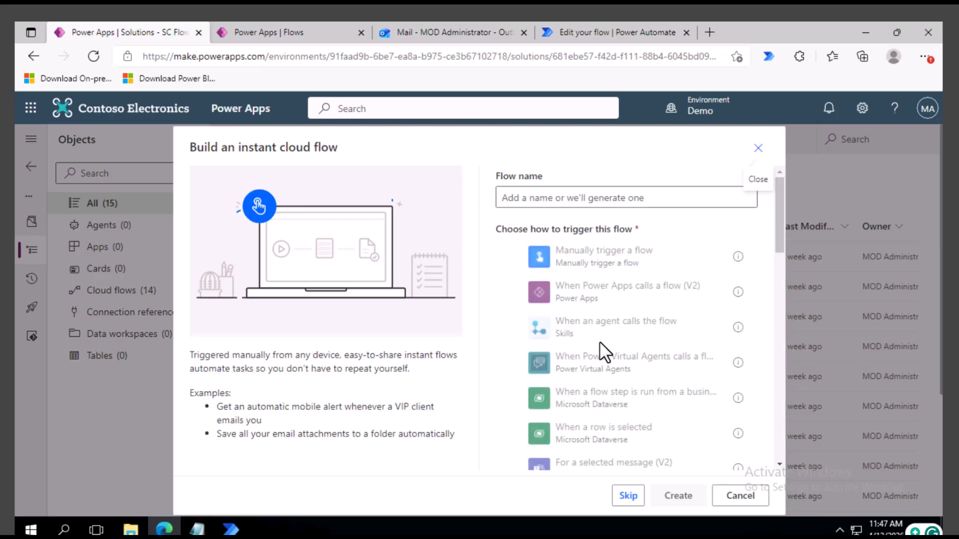
click(608, 270)
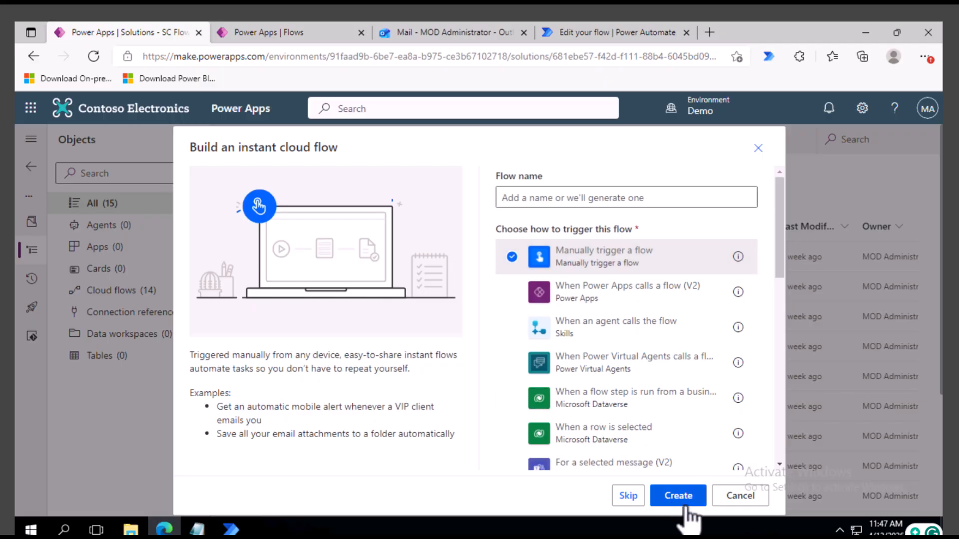
- Switch back to Notepad and add a "Finally" block with curly braces below the catch block
click(197, 528)
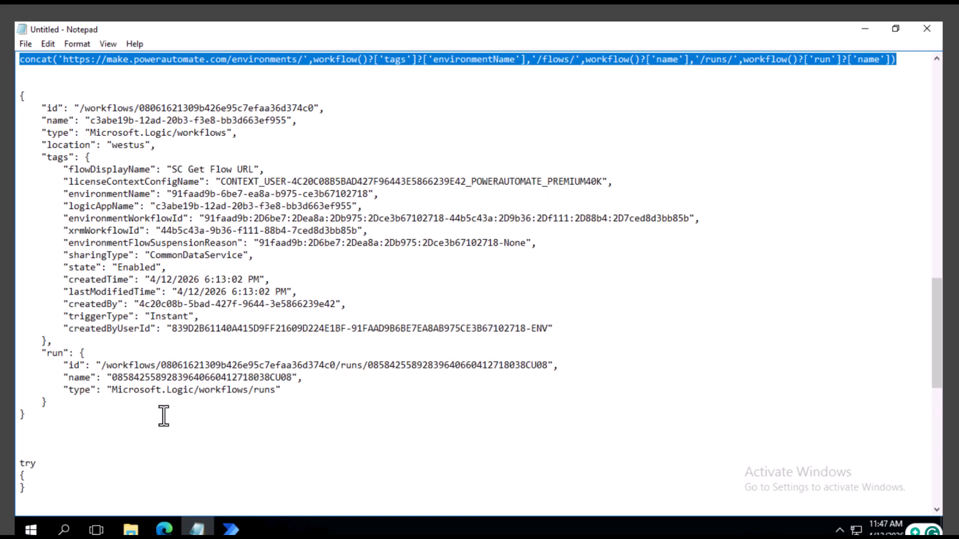
scroll(85, 467, down, 2)
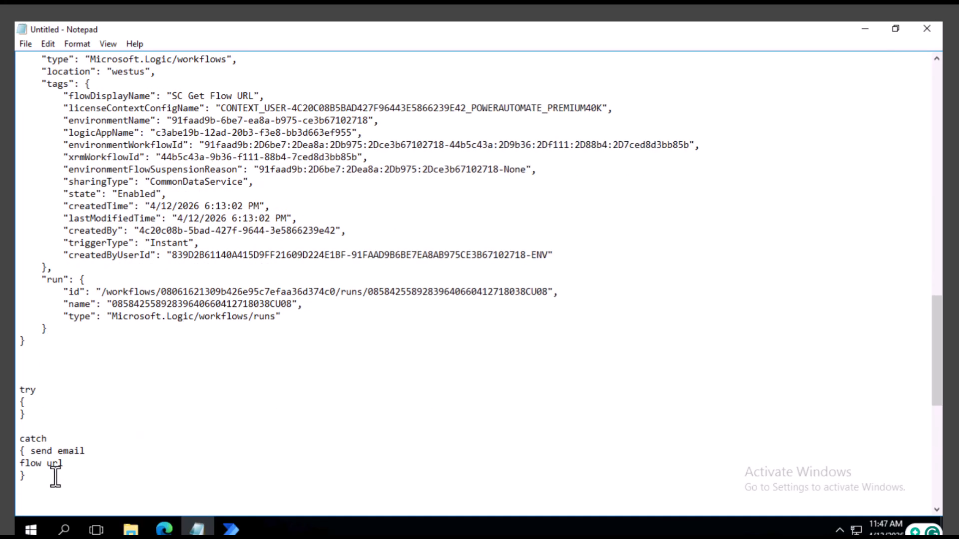
click(54, 480)
key(Return)
key(Return)
text(Finnally)
key(BackSpace)
key(BackSpace)
key(BackSpace)
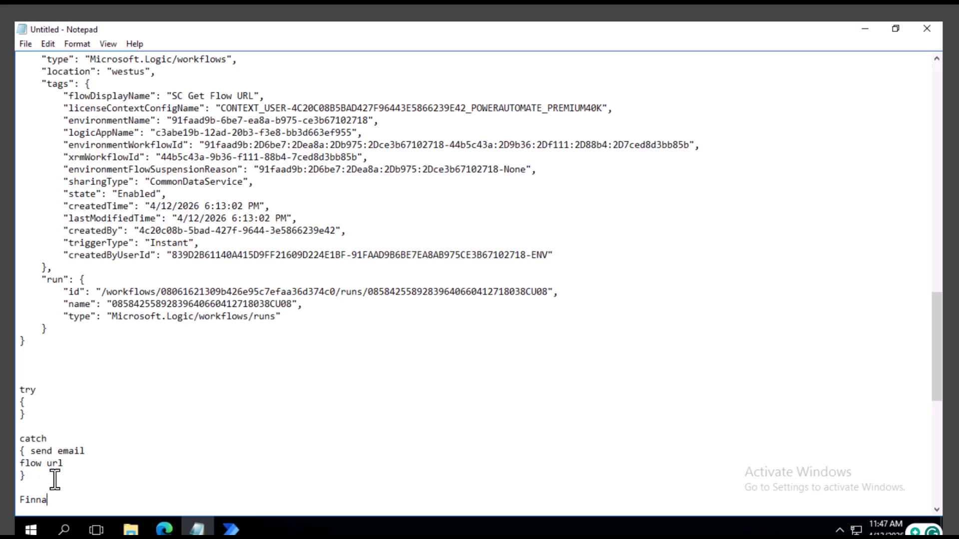
key(BackSpace)
text(lly)
key(BackSpace)
text(ally)
key(Return)
text({)
key(Return)
text(})
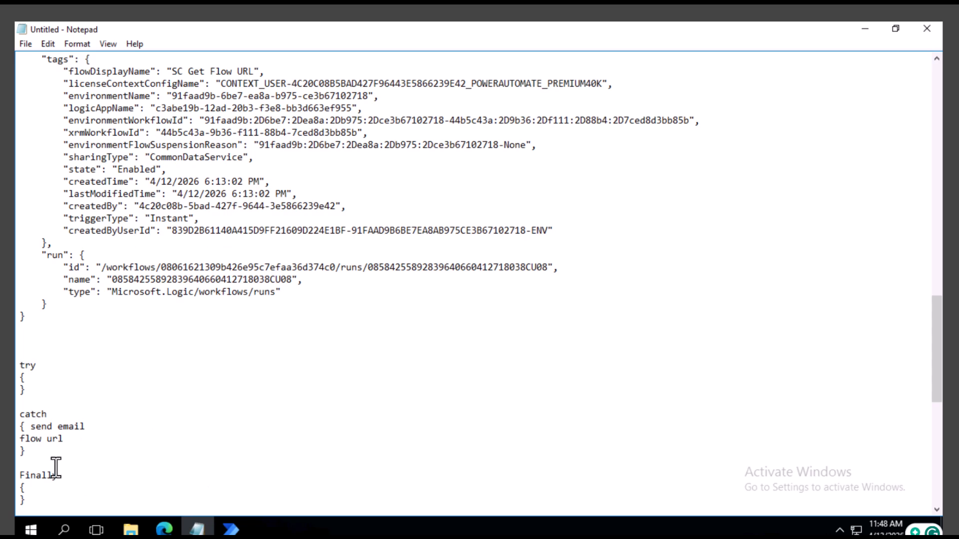
- Write "send email (" inside the Finally block and highlight the try and catch blocks above it
click(36, 493)
key(Return)
scroll(101, 493, down, 4)
text(send )
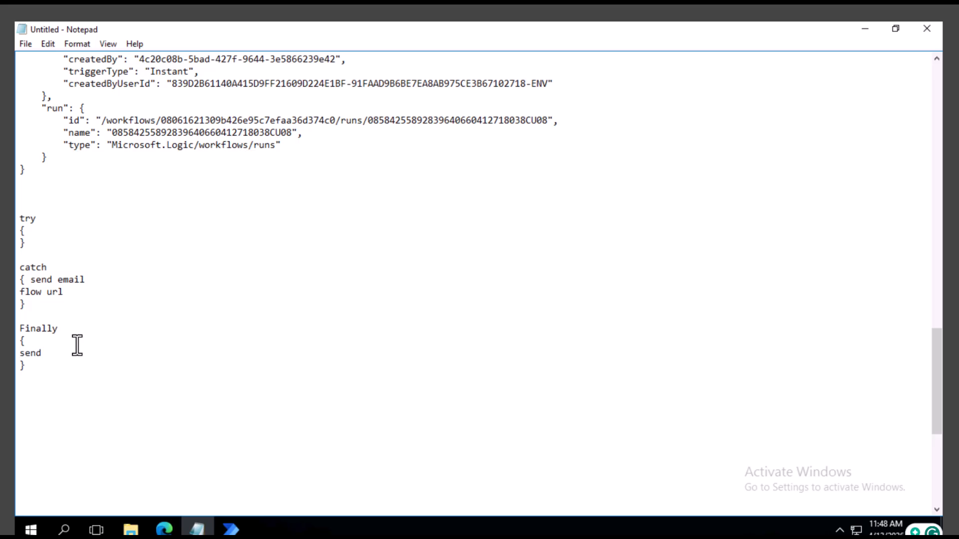
text(email()
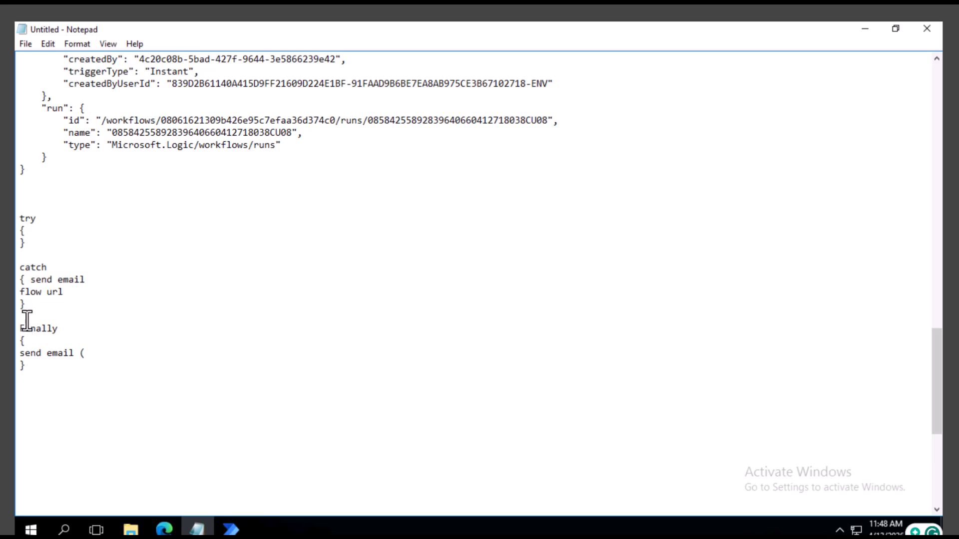
drag(26, 305, 20, 218)
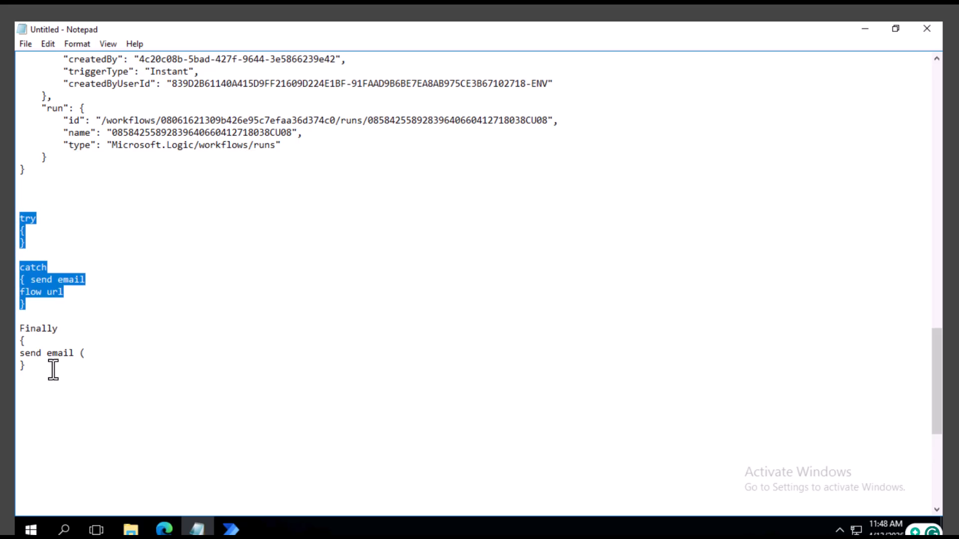
click(35, 346)
- Return to Power Apps, create the manually triggered flow and name it "Error handling (try, catch, finally)"
click(169, 523)
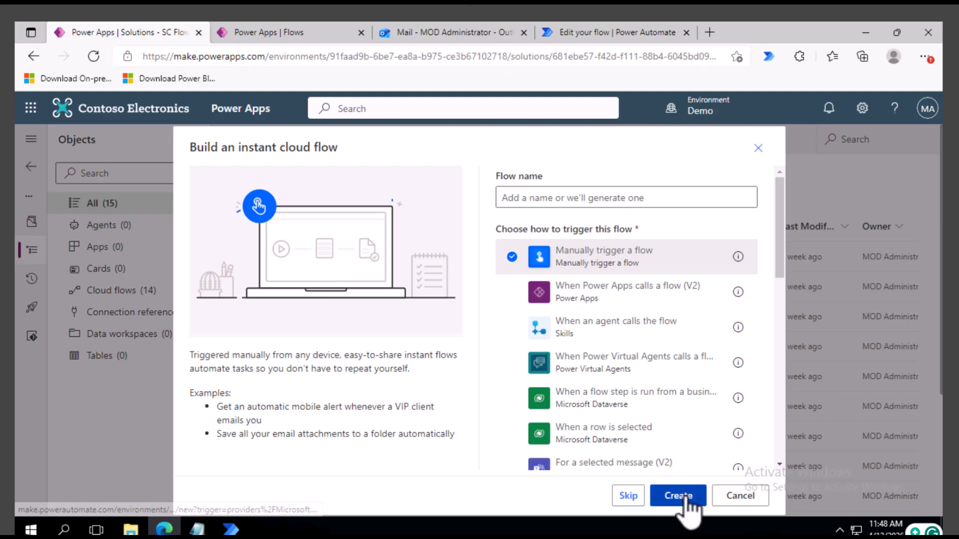
click(684, 495)
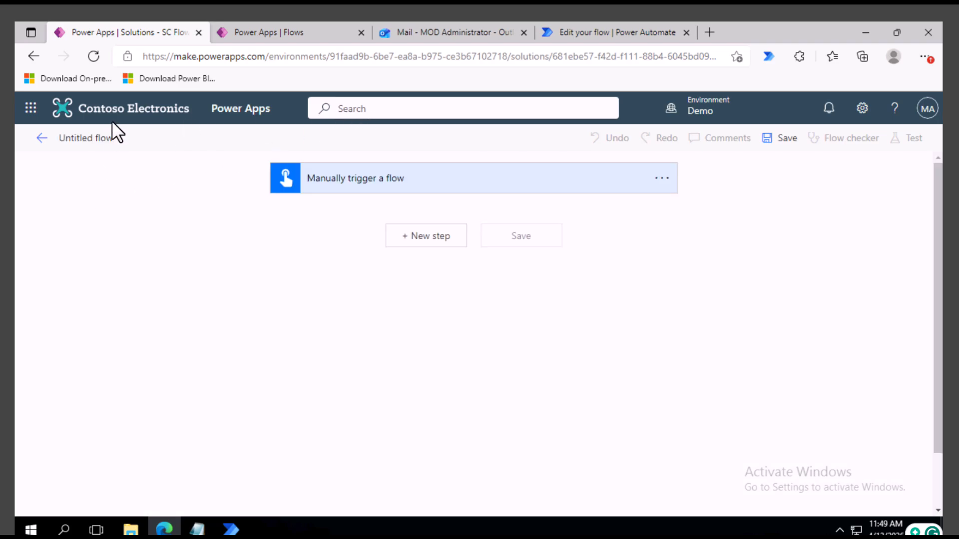
click(97, 139)
text(Error handleing (try, catch, finally)
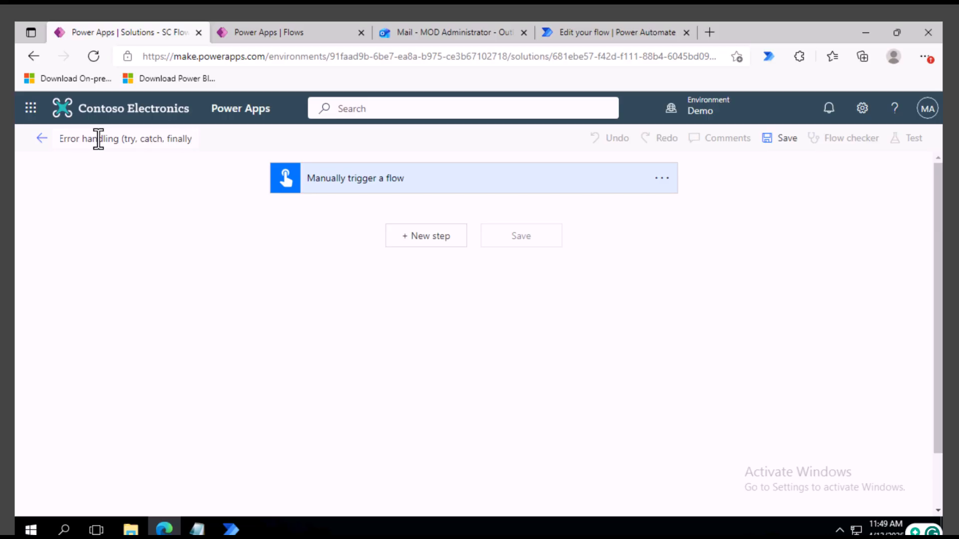
- Search for "scope" and add a Scope control action below the manual trigger
click(427, 239)
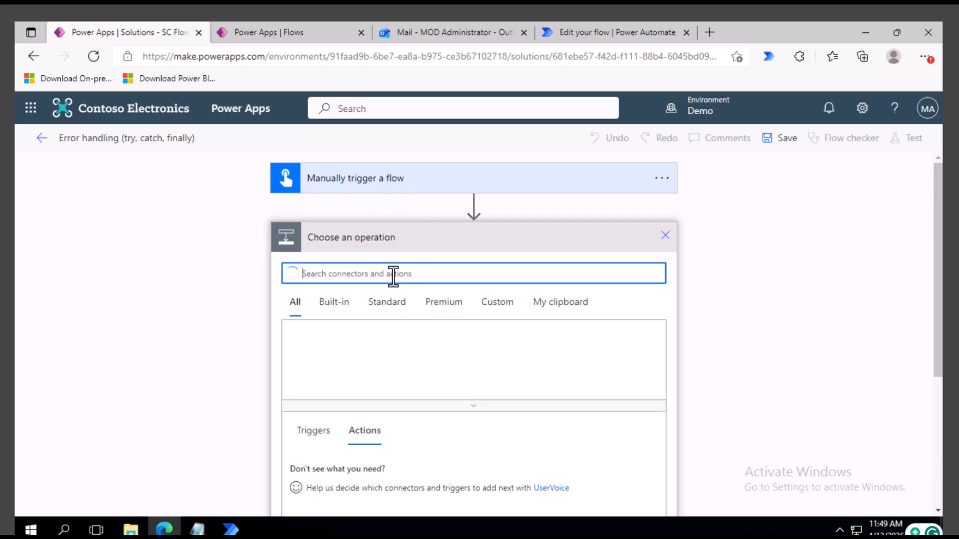
text(scope)
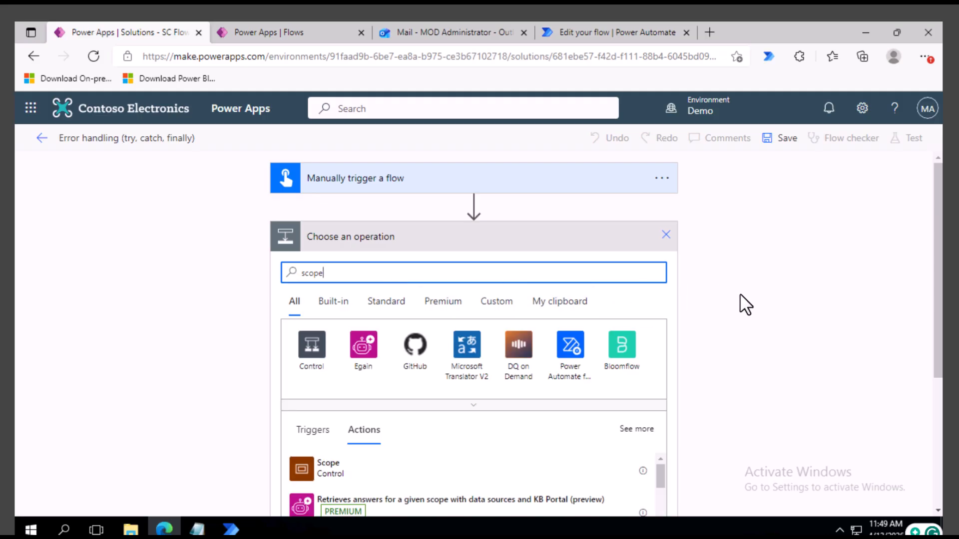
scroll(696, 316, down, 2)
click(344, 371)
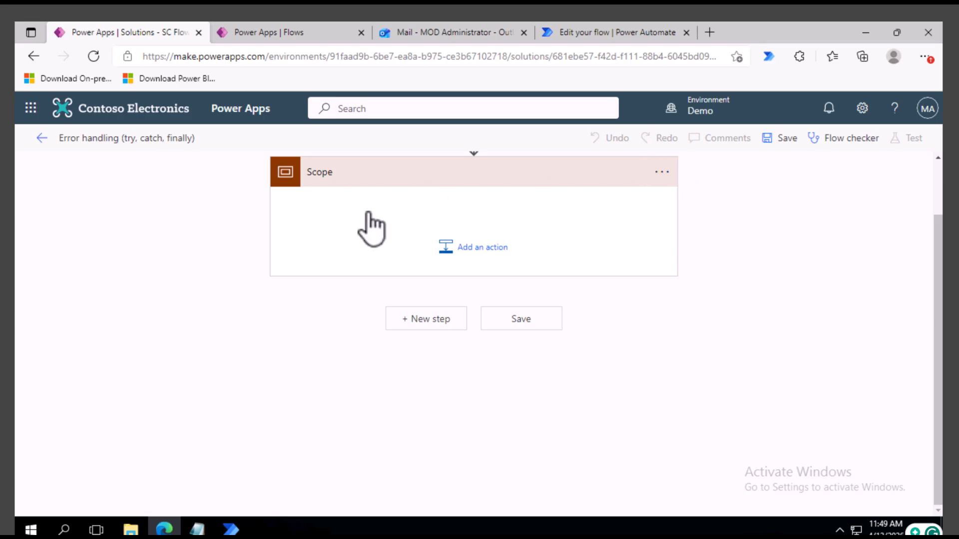
- Search for "compose" and add a Compose data operation inside the scope
click(487, 261)
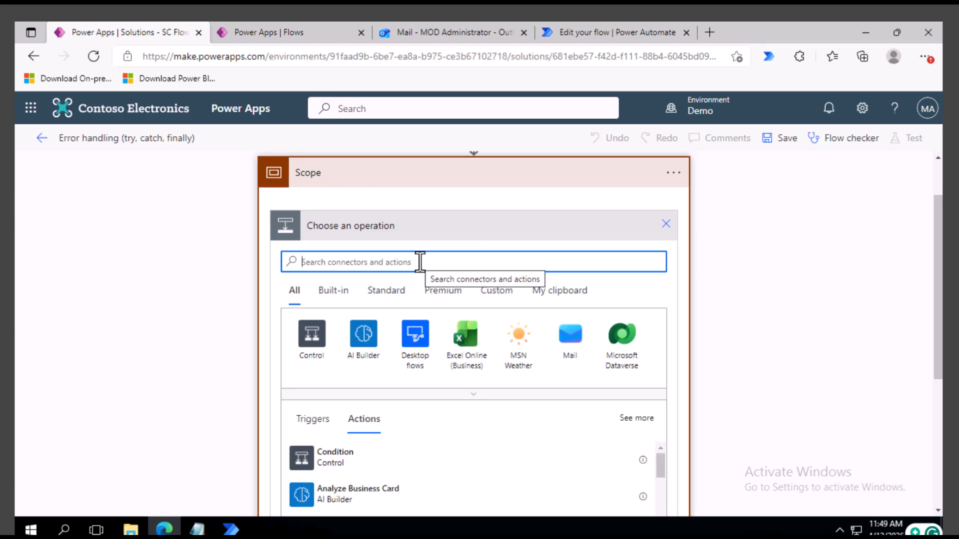
text(compose)
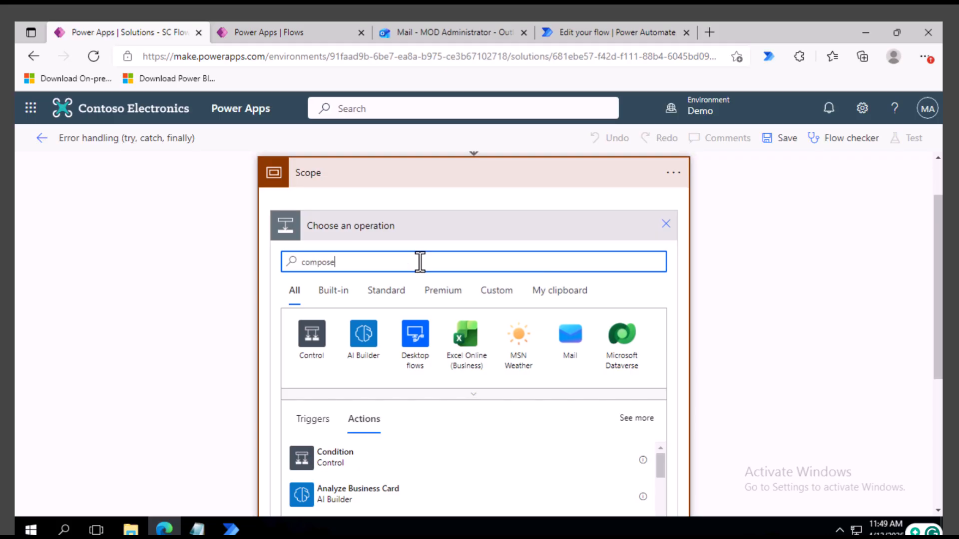
click(324, 335)
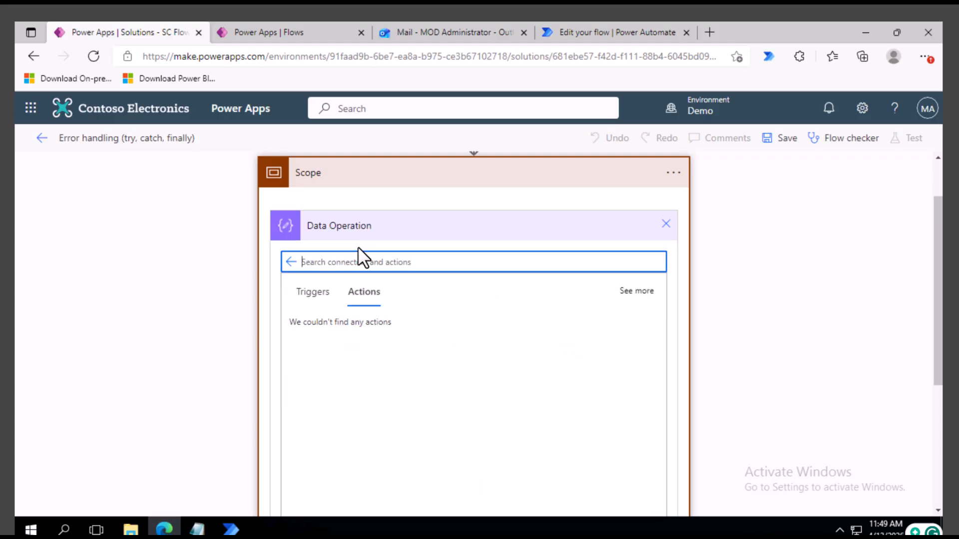
click(342, 331)
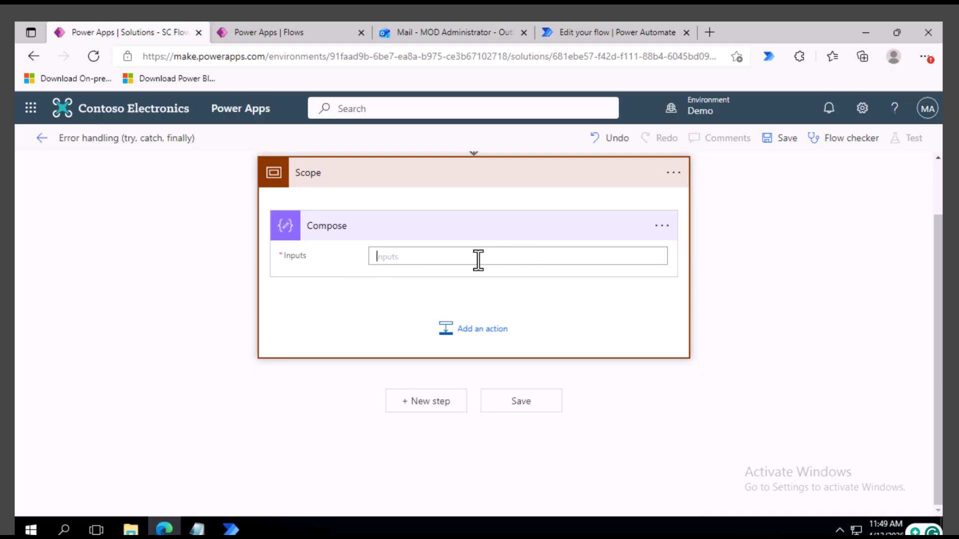
- Set the Compose action's Inputs to the expression div(4,0)
click(814, 337)
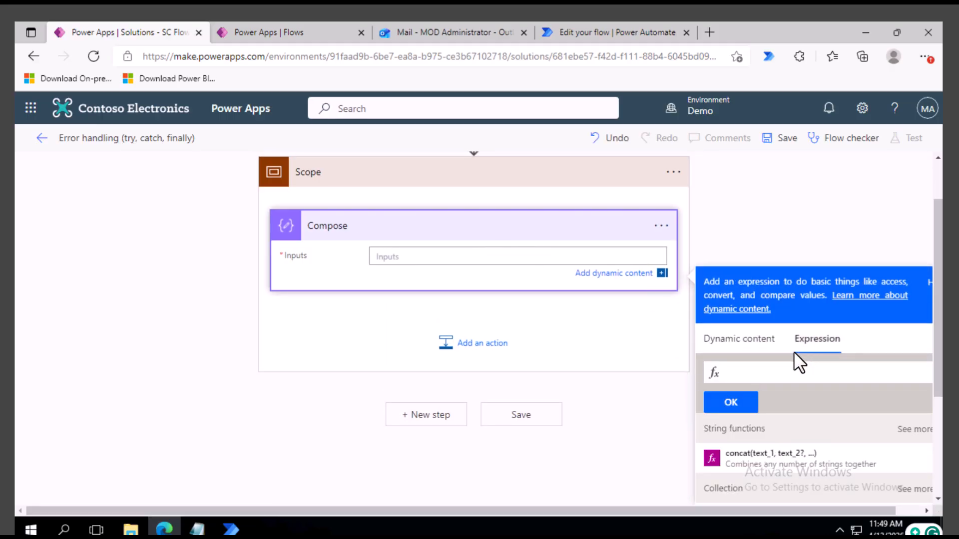
click(778, 373)
text(div)
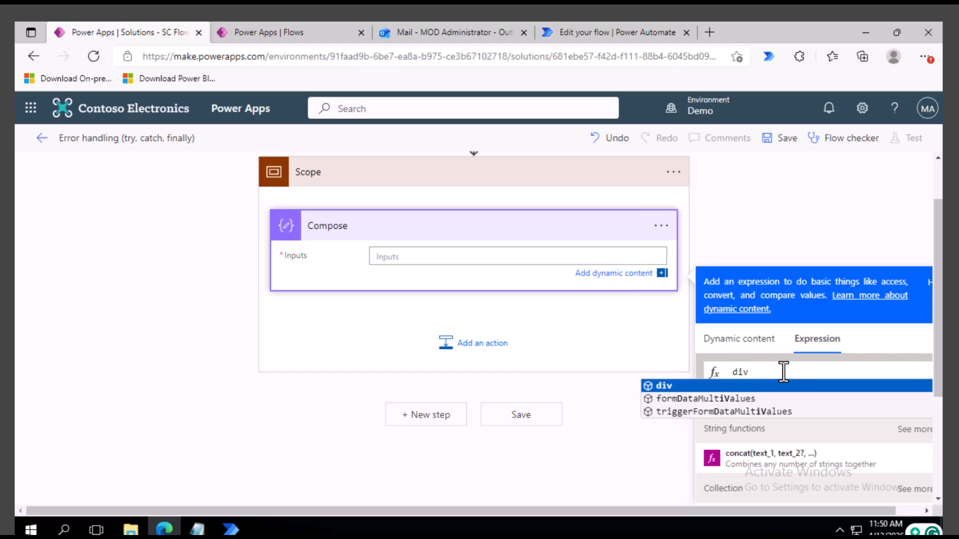
text(()
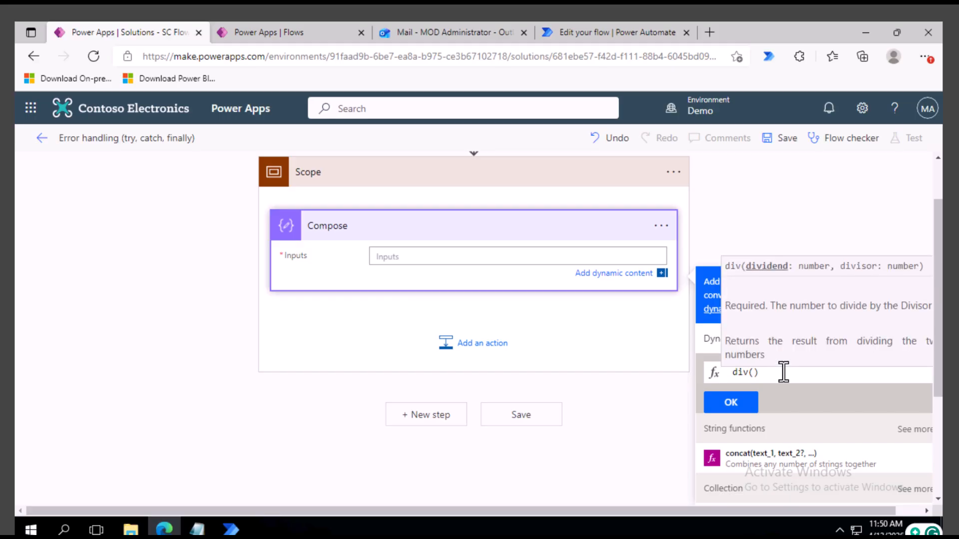
text(4,)
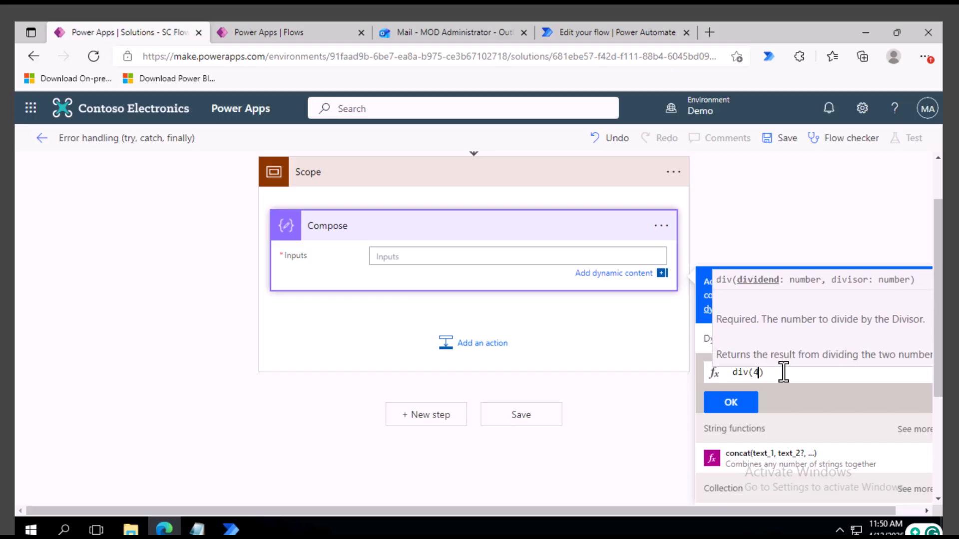
text(0)
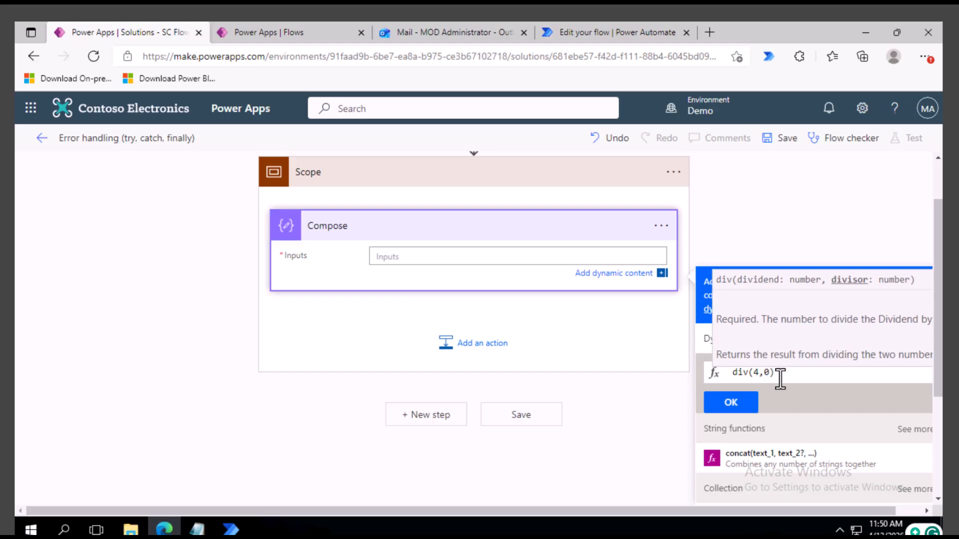
click(731, 403)
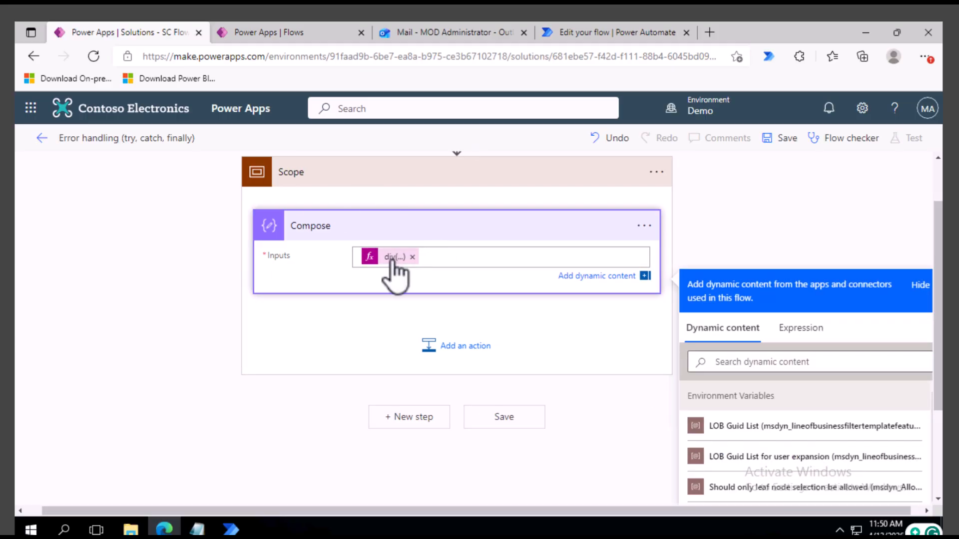
- Rename the scope containing the Compose action to "Try"
scroll(396, 272, up, 1)
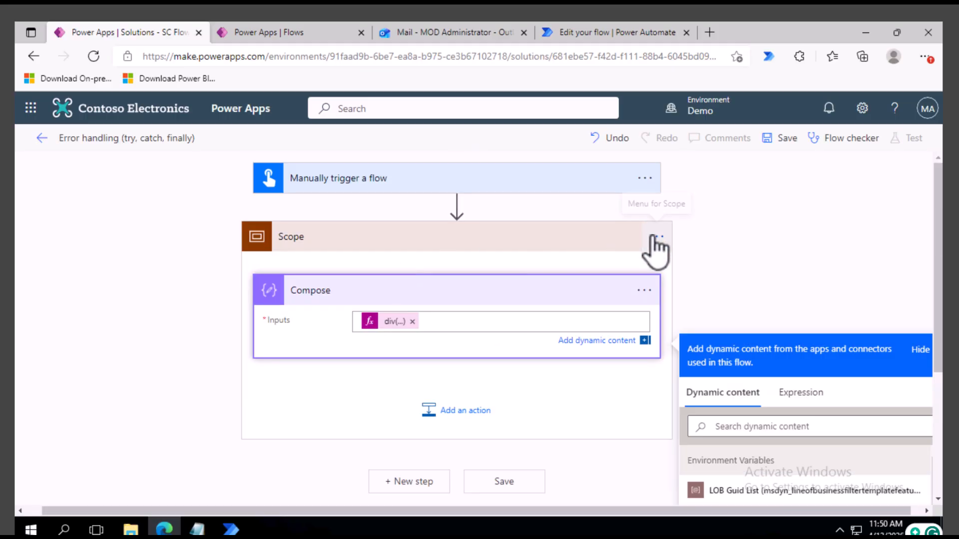
click(728, 282)
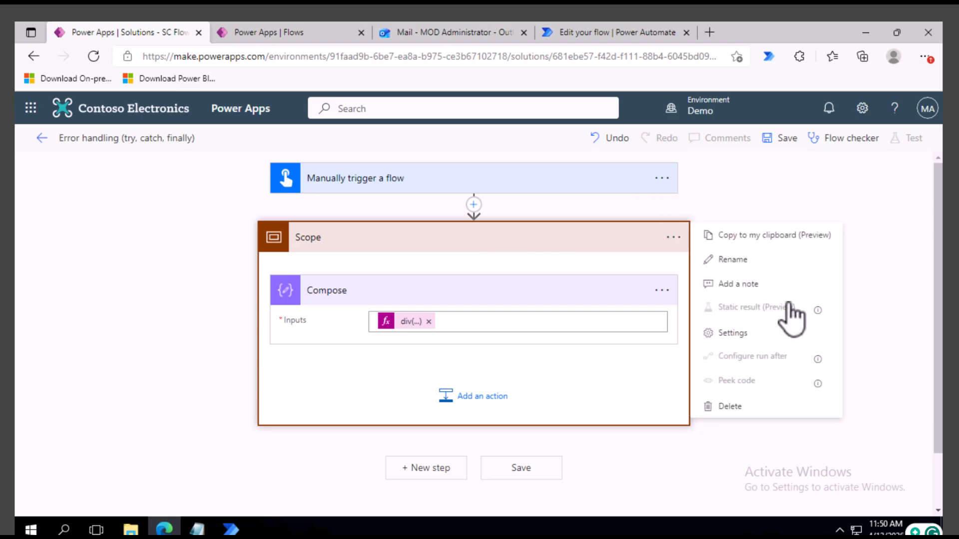
click(730, 260)
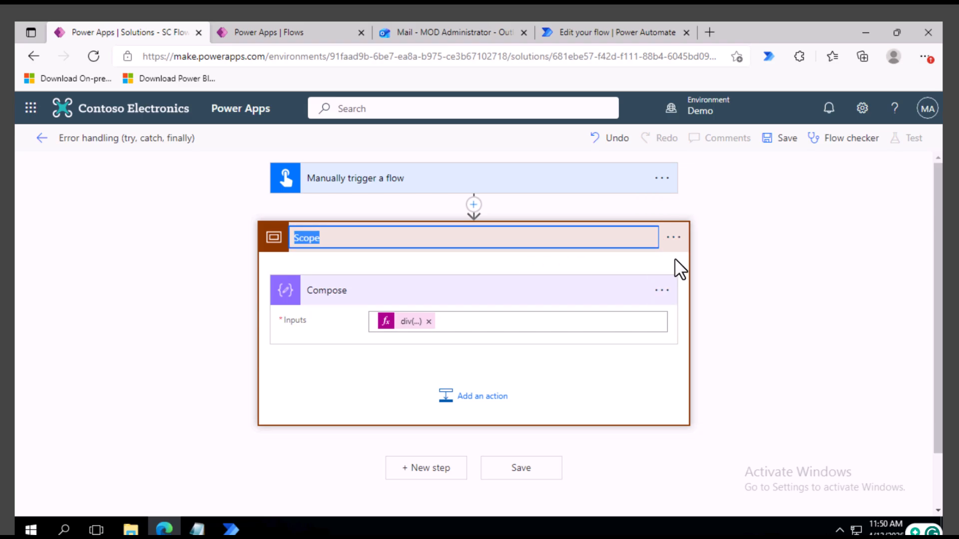
text(Try)
- Search for "scope" and add a second Scope control action below the Try scope
click(426, 468)
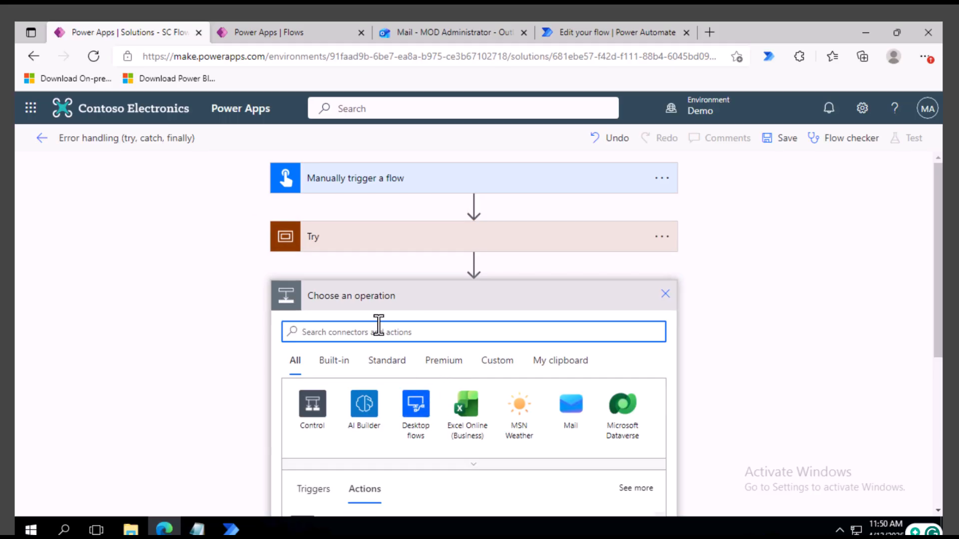
text(scope)
scroll(368, 434, down, 2)
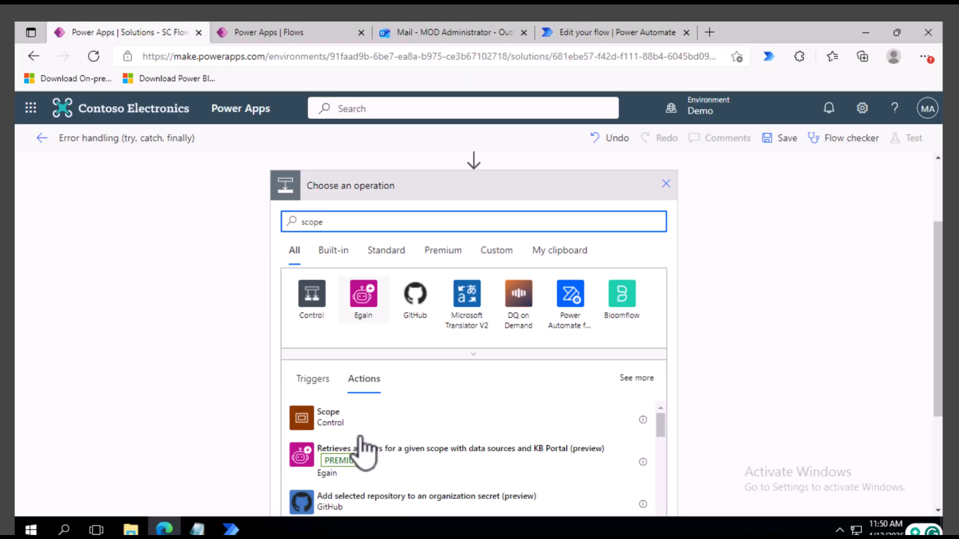
click(352, 424)
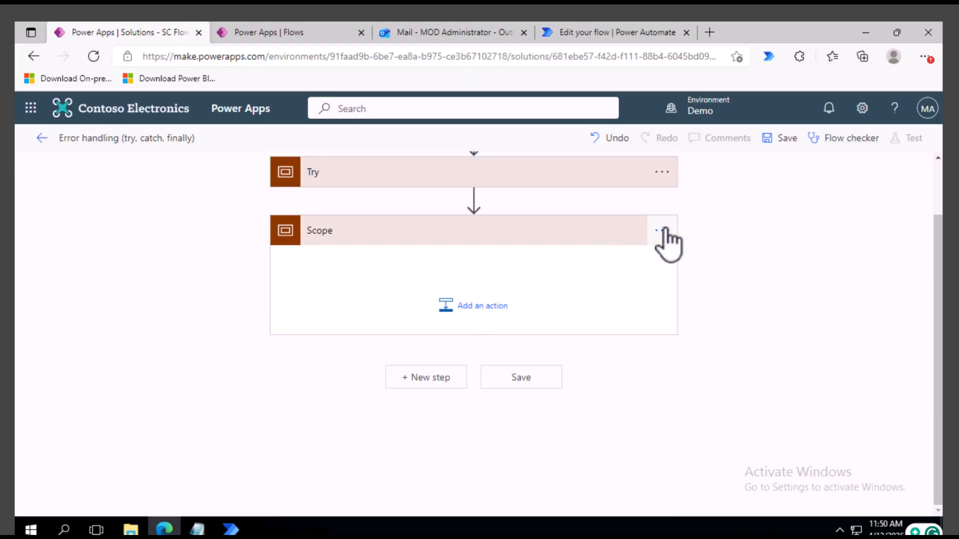
- Rename the second scope to "Catch" and expand the Try scope above it
click(663, 230)
click(719, 252)
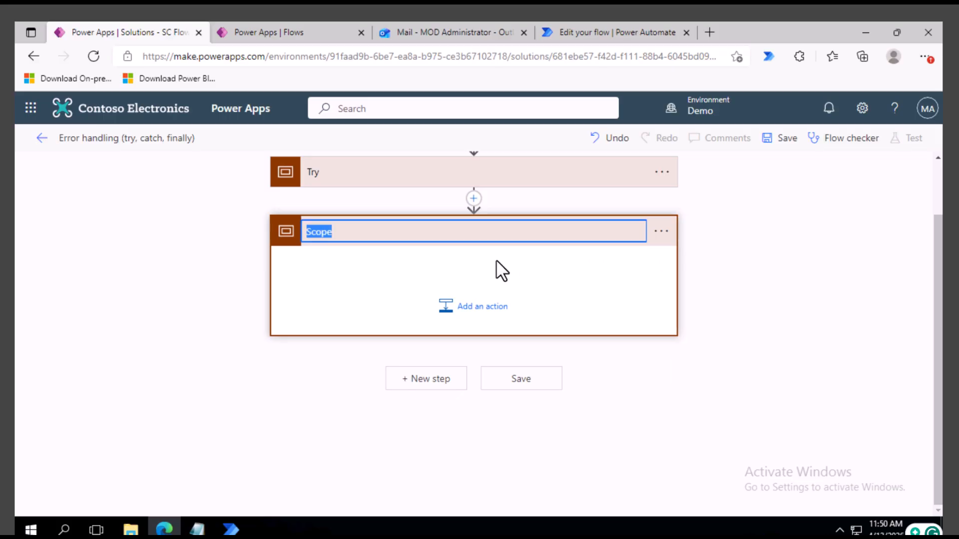
text(Catch)
key(Return)
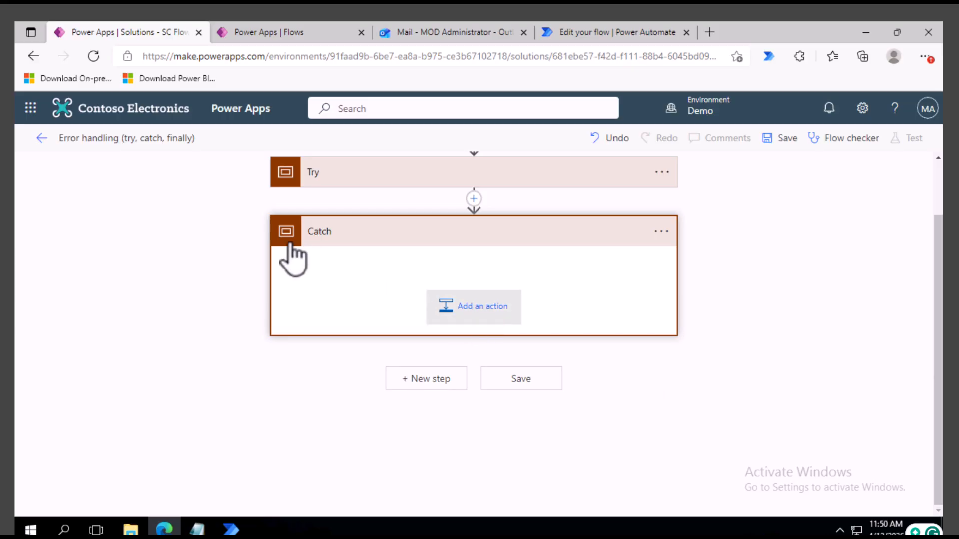
click(336, 175)
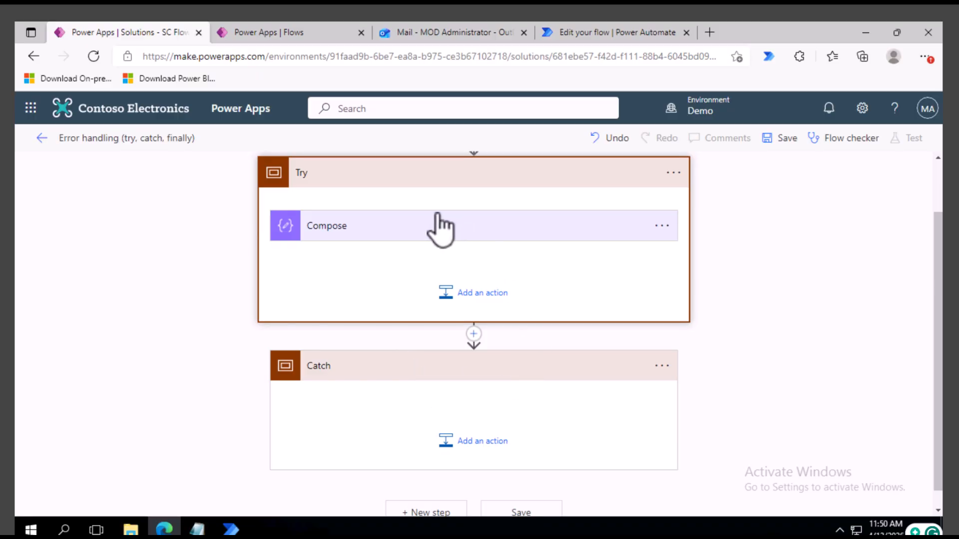
click(662, 366)
click(726, 428)
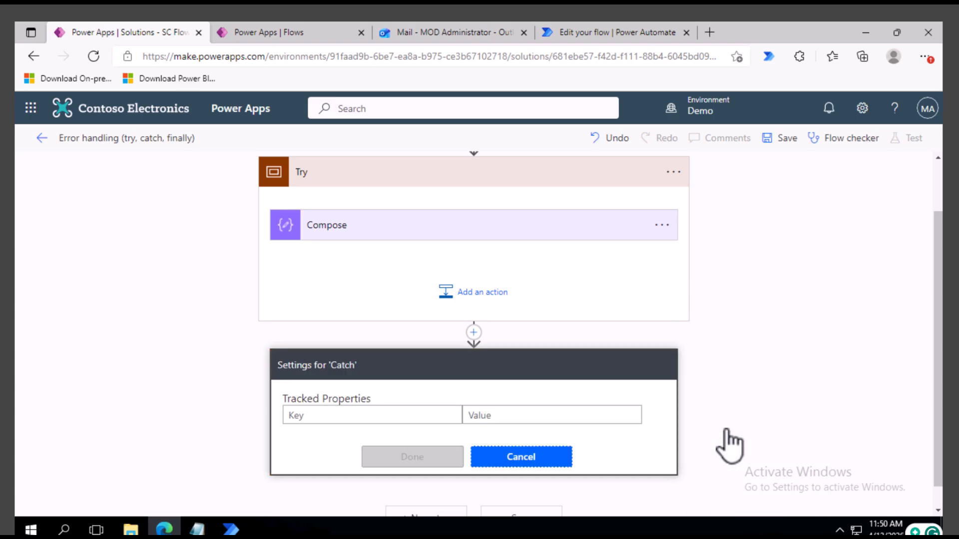
click(522, 464)
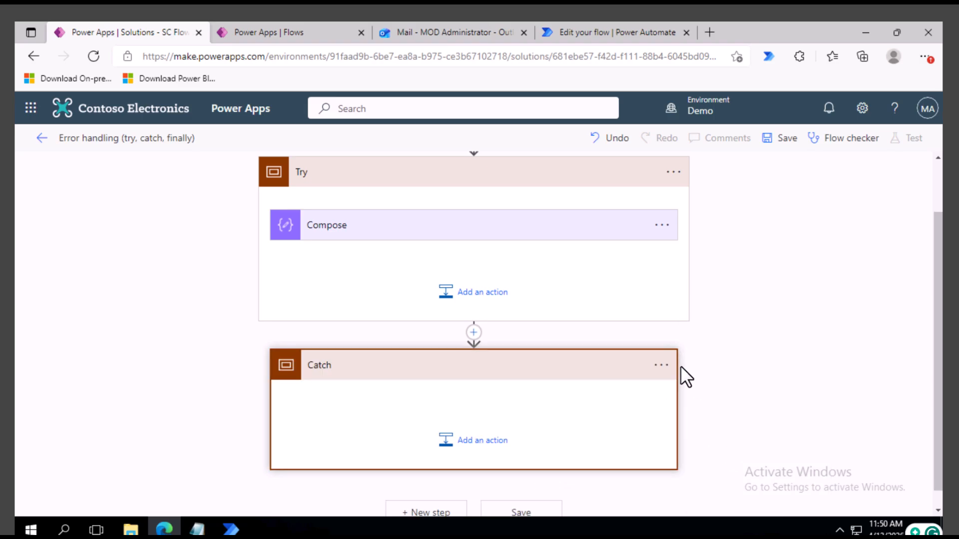
- Configure the Catch scope to run only after Try has failed, is skipped or has timed out, with "is successful" cleared
click(664, 367)
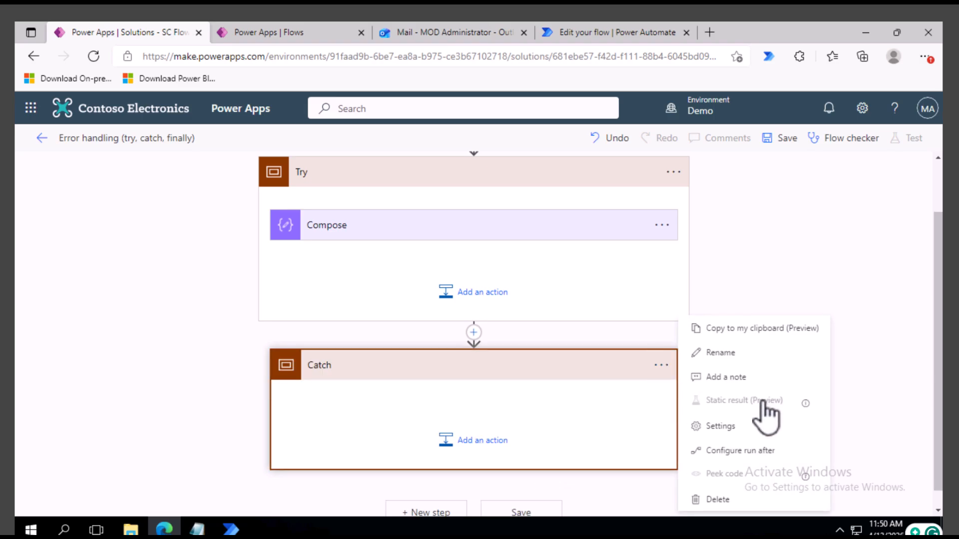
click(756, 452)
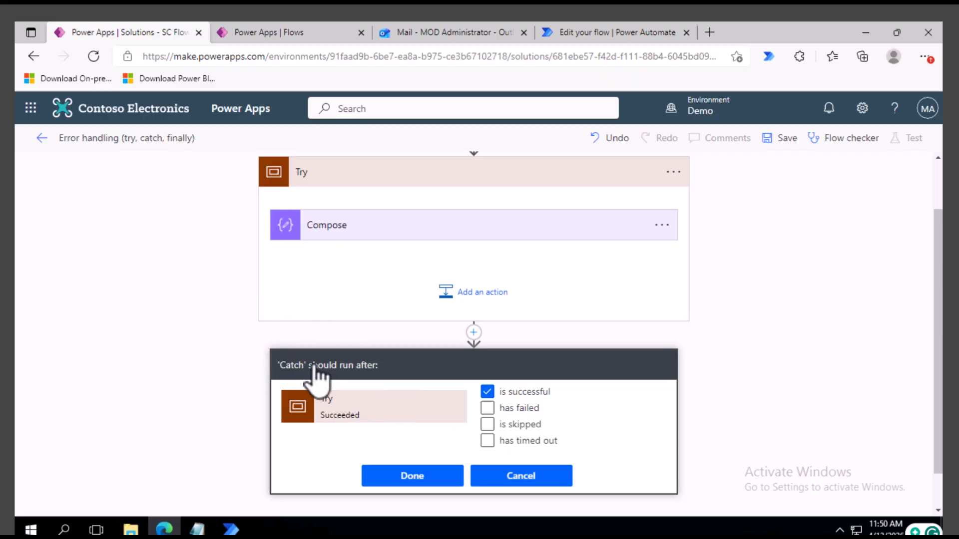
click(487, 392)
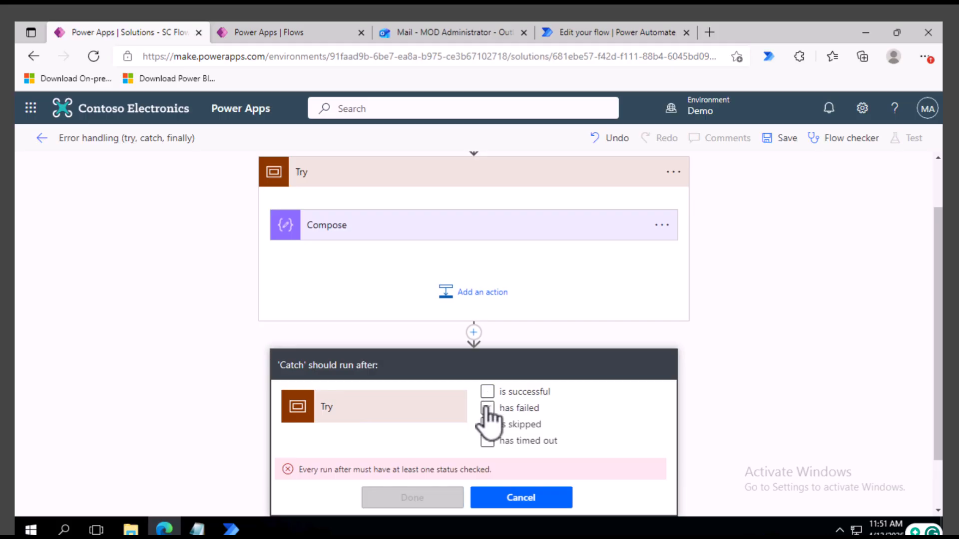
click(488, 409)
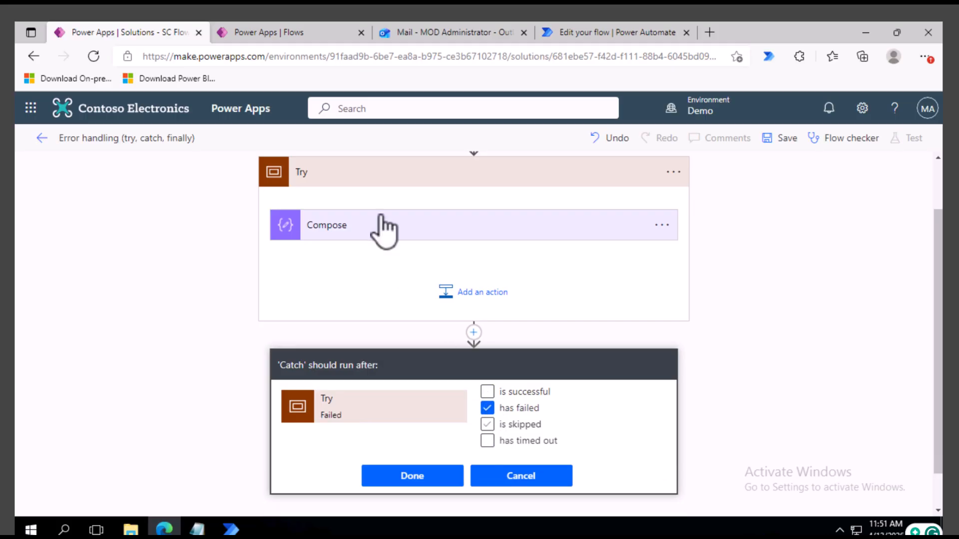
click(487, 425)
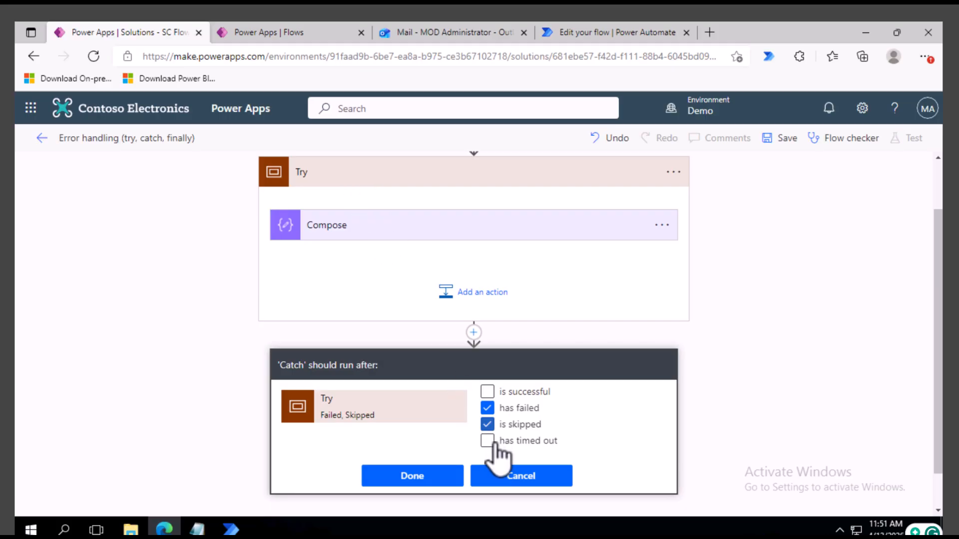
click(489, 442)
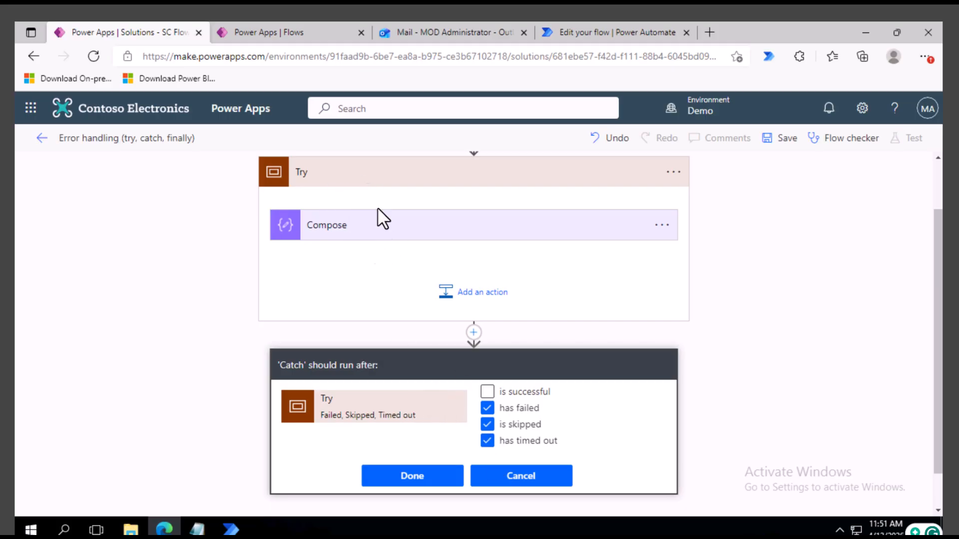
click(415, 477)
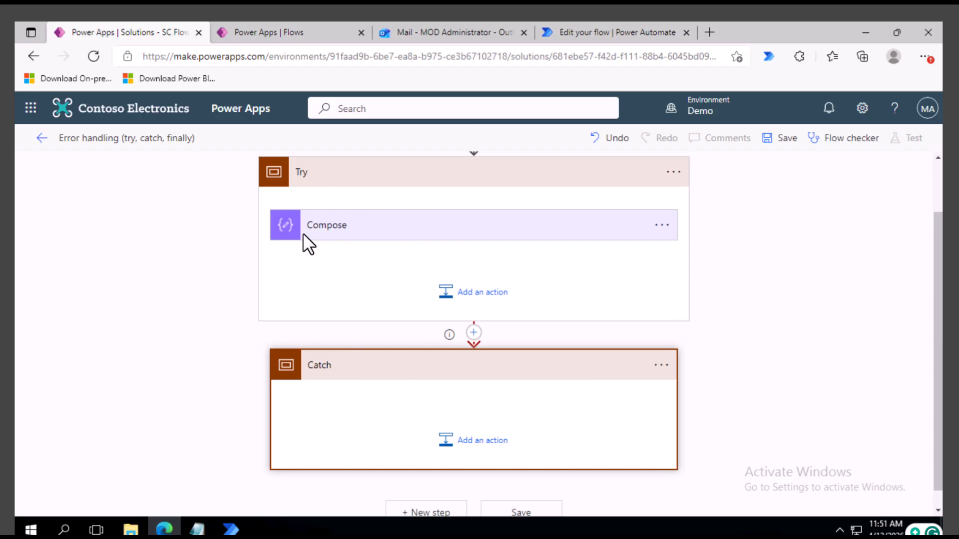
- Search for "filter" and add a Filter array action inside the Catch scope
click(472, 443)
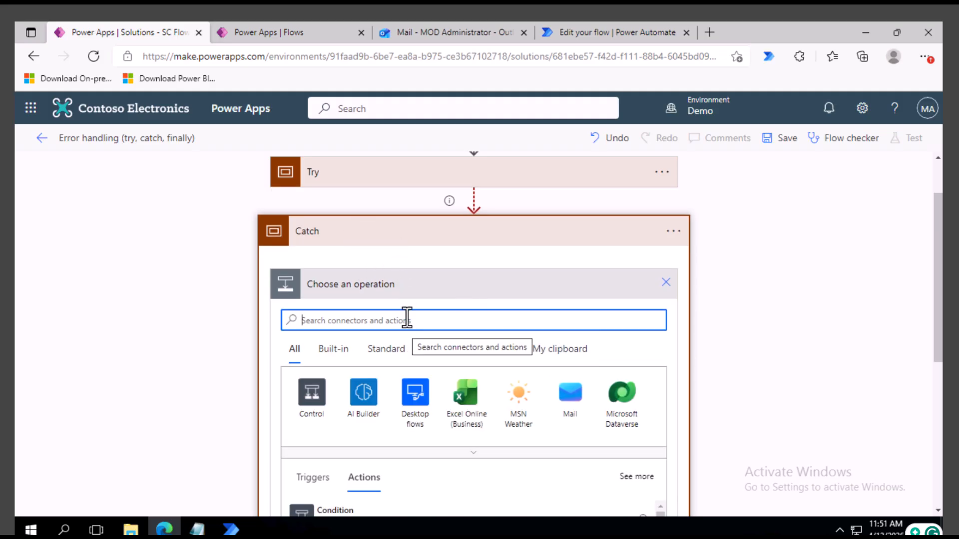
click(365, 180)
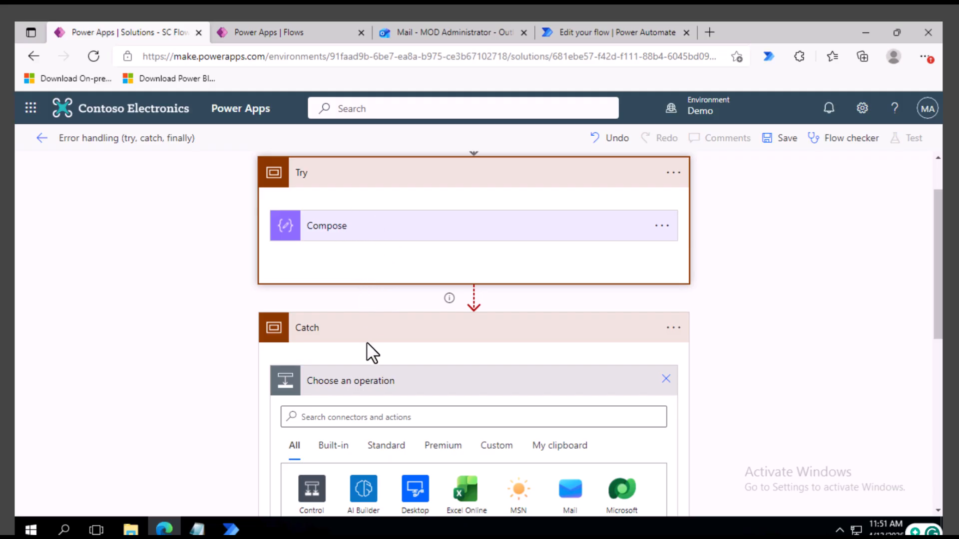
scroll(370, 355, down, 5)
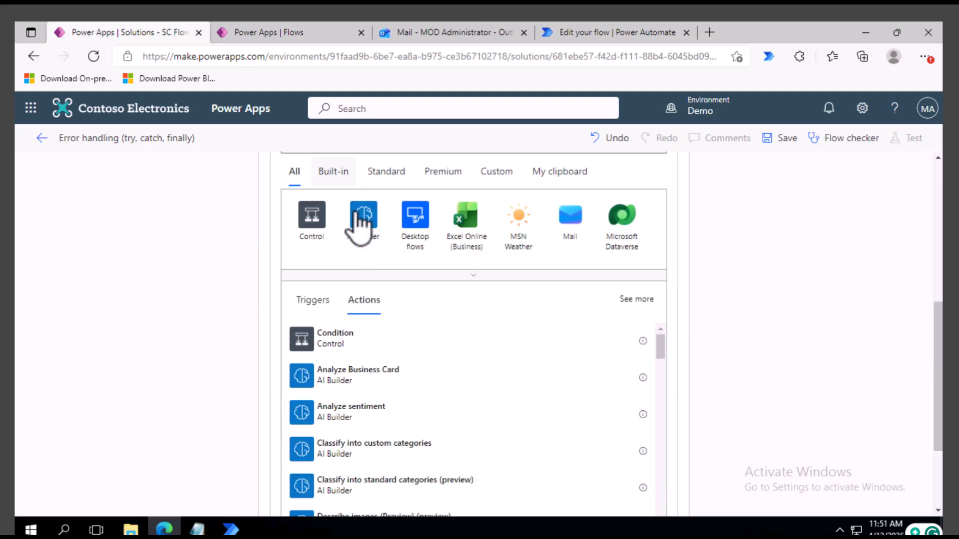
scroll(372, 220, up, 2)
click(381, 252)
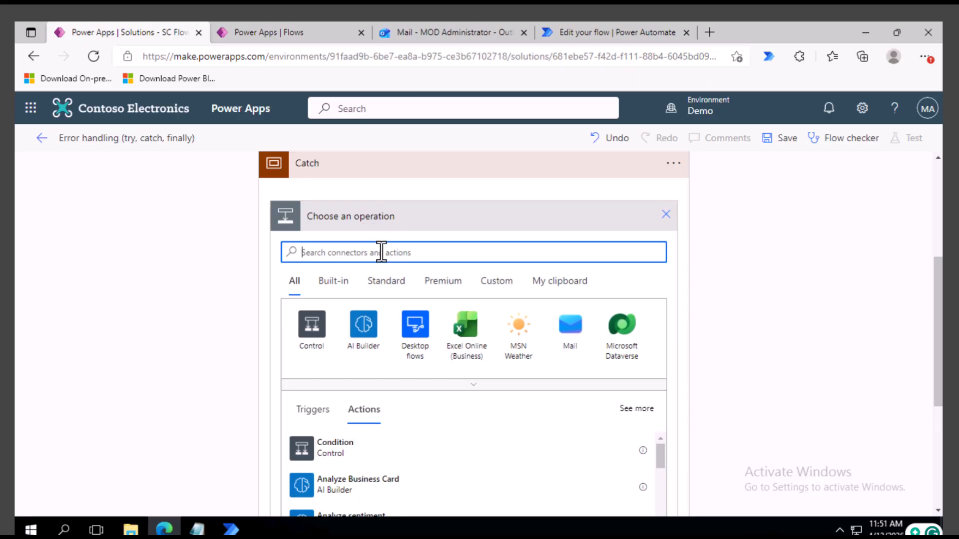
text(ter)
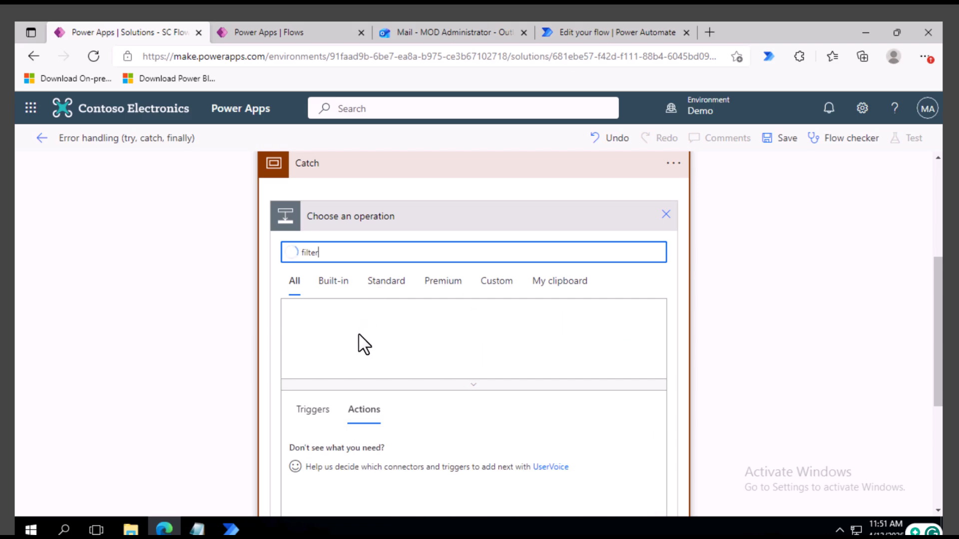
click(341, 449)
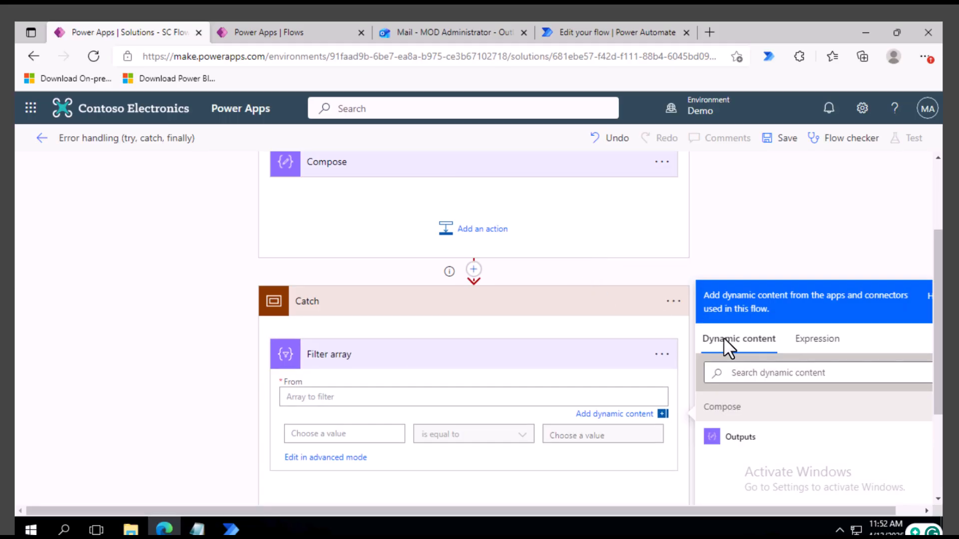
- Set the Filter array's From input to the expression result('Try') and open its first condition value for entry
click(774, 375)
click(816, 350)
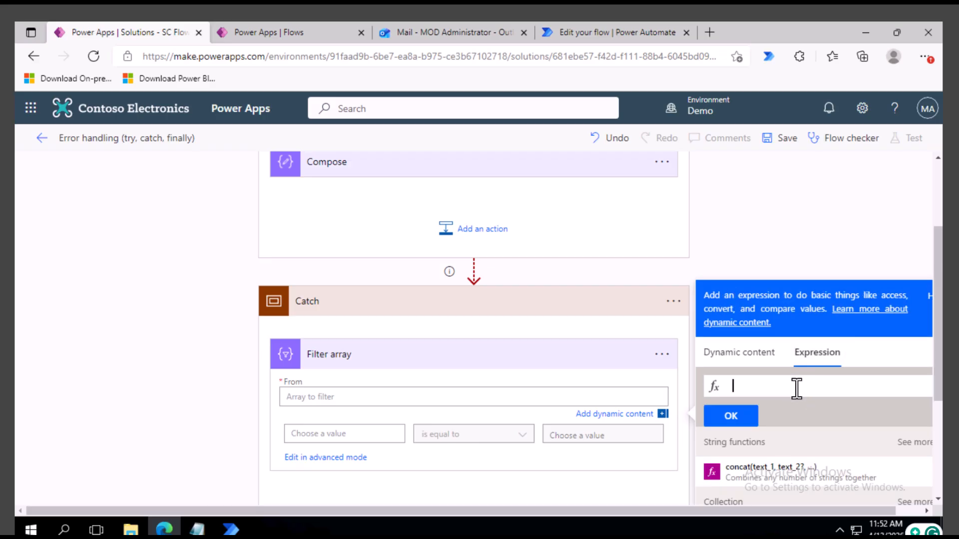
text(result()
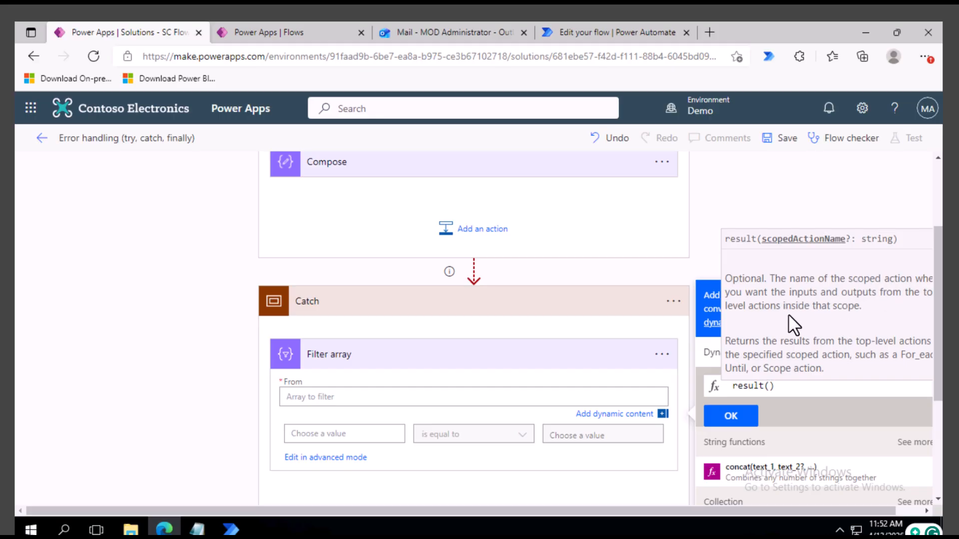
scroll(460, 325, up, 2)
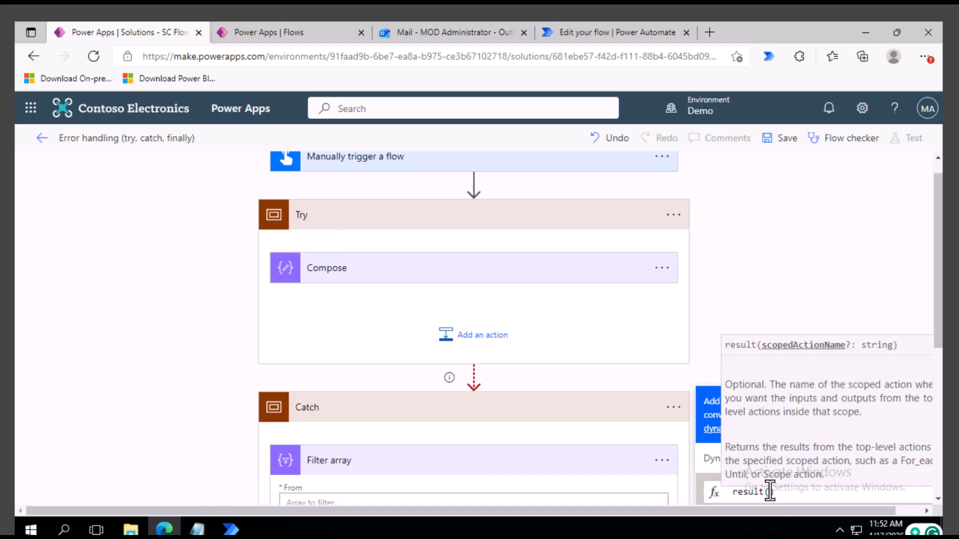
text('Try)
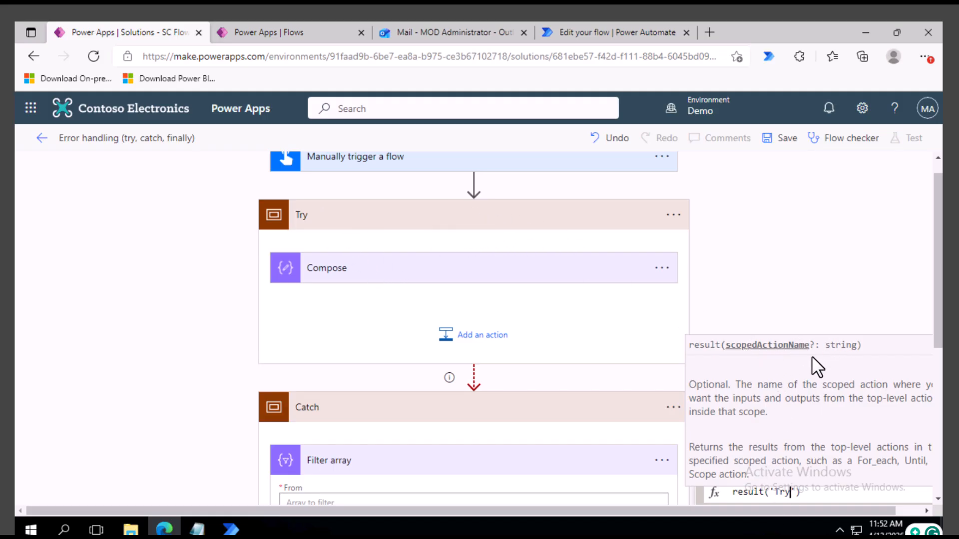
scroll(826, 329, down, 4)
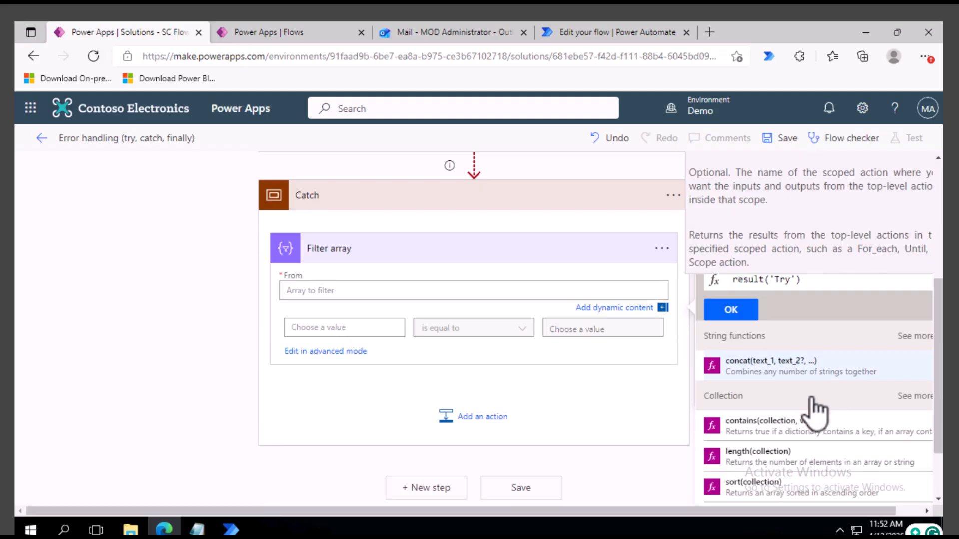
click(734, 314)
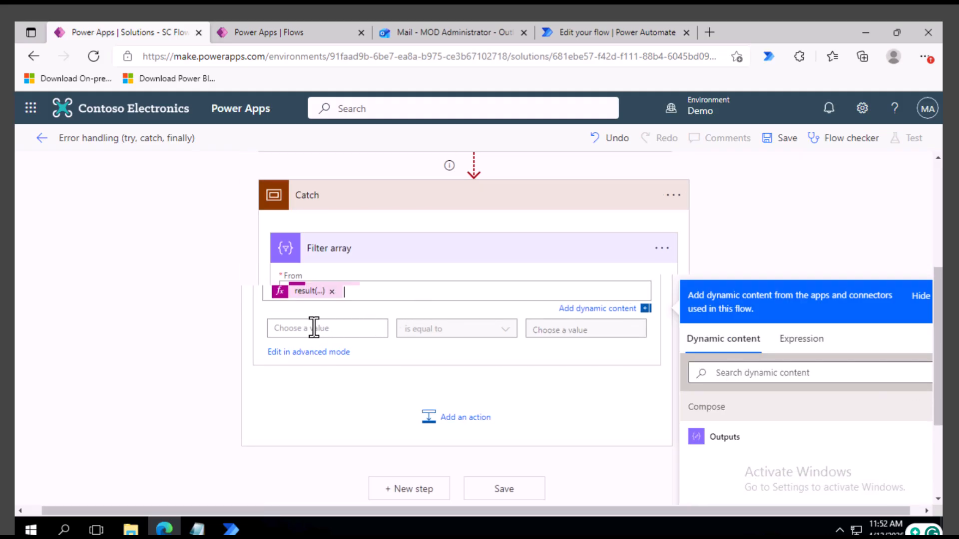
click(314, 328)
scroll(575, 420, down, 4)
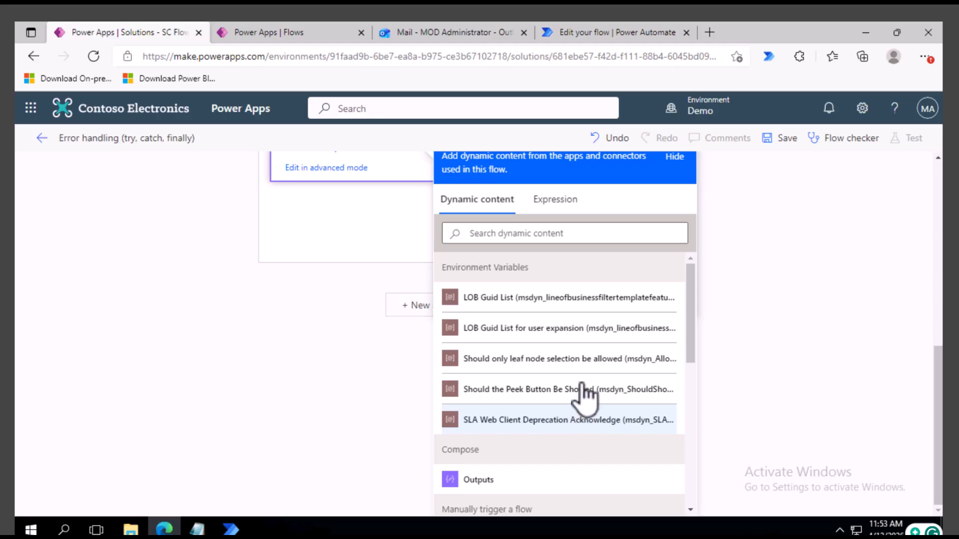
scroll(582, 396, up, 2)
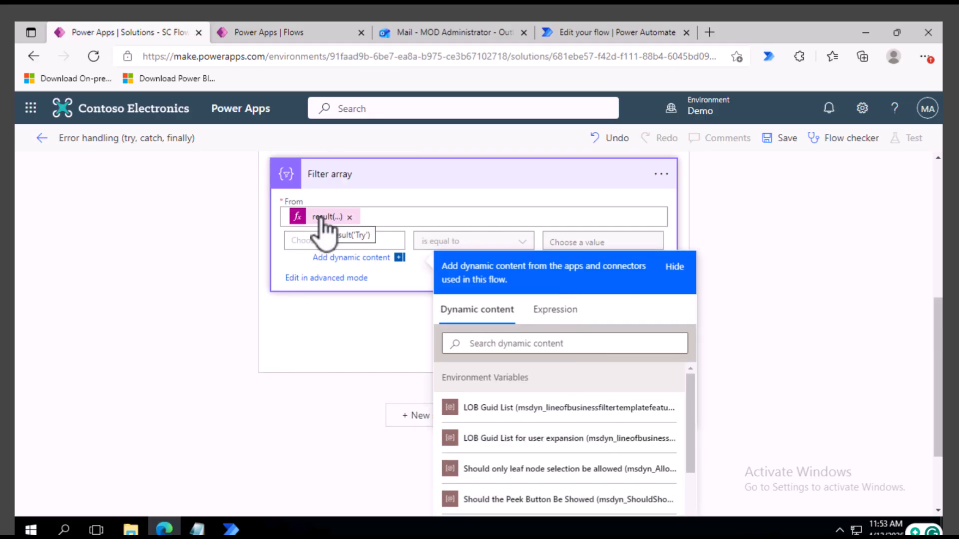
- Search the web for "result in power autoamte scope" in a new browser tab and look through the answer summary
click(709, 32)
text(res)
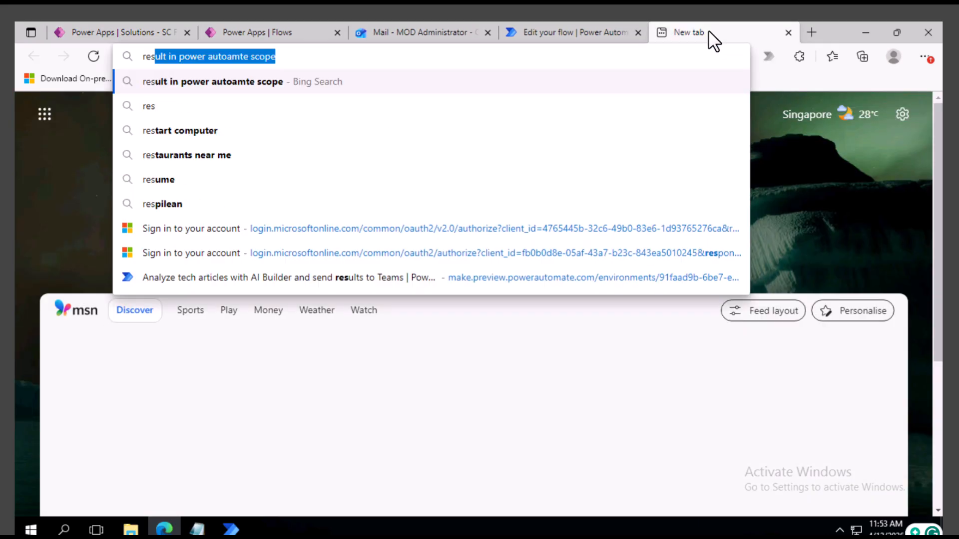
key(Return)
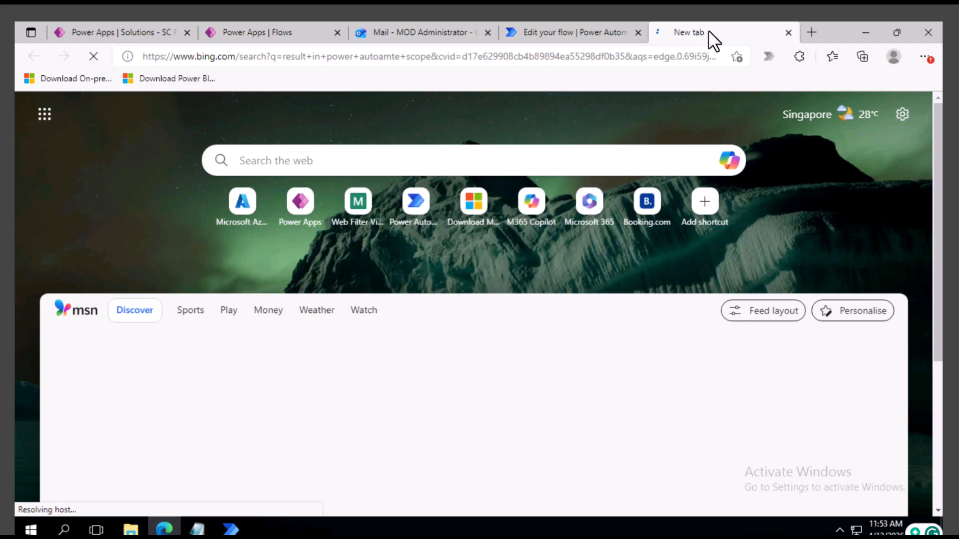
scroll(412, 325, down, 5)
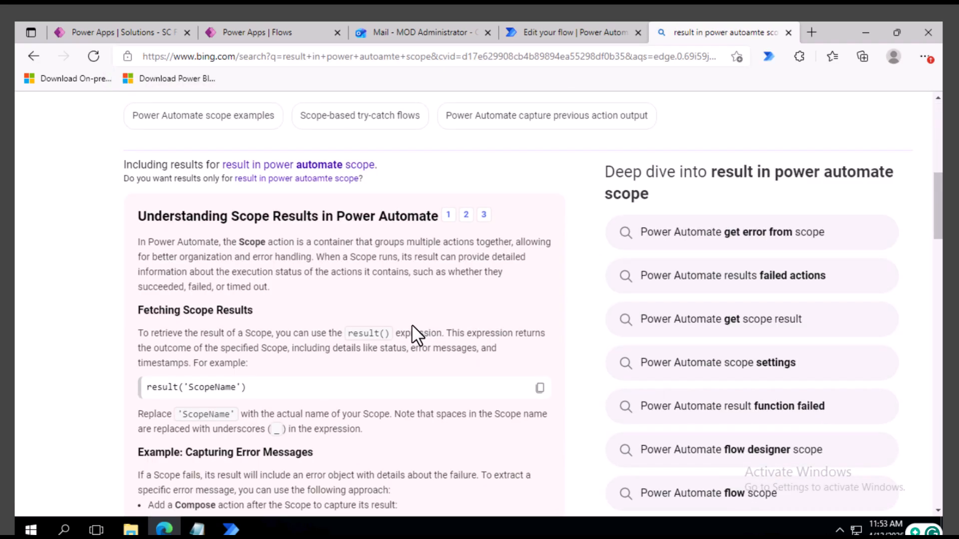
scroll(359, 292, up, 2)
scroll(257, 346, down, 7)
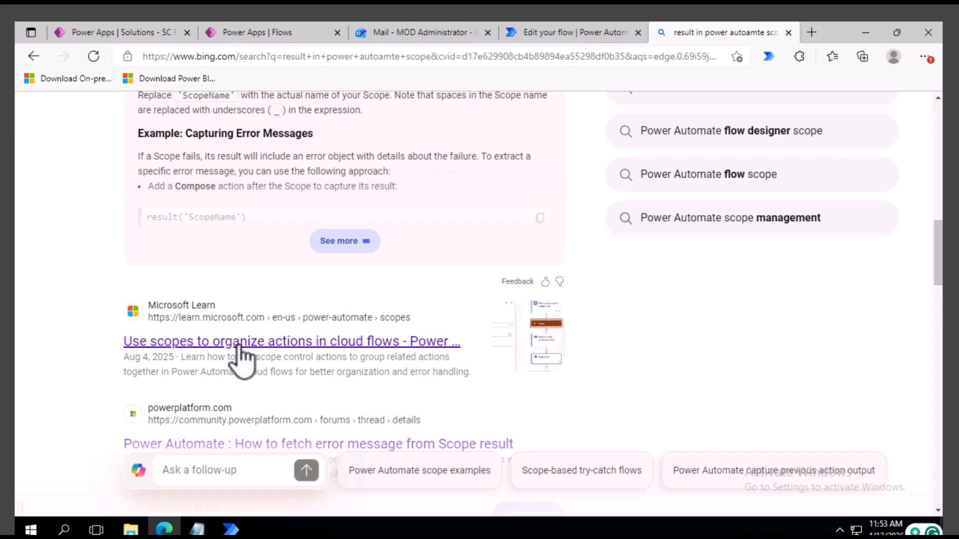
- Open the Microsoft Learn article on using scopes to organize actions in cloud flows and skim its sections
click(240, 346)
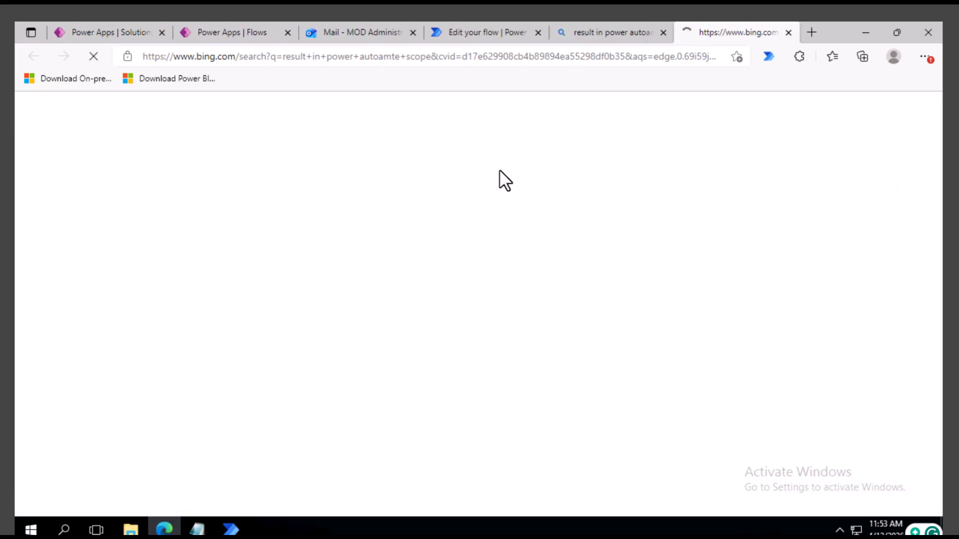
scroll(400, 354, down, 10)
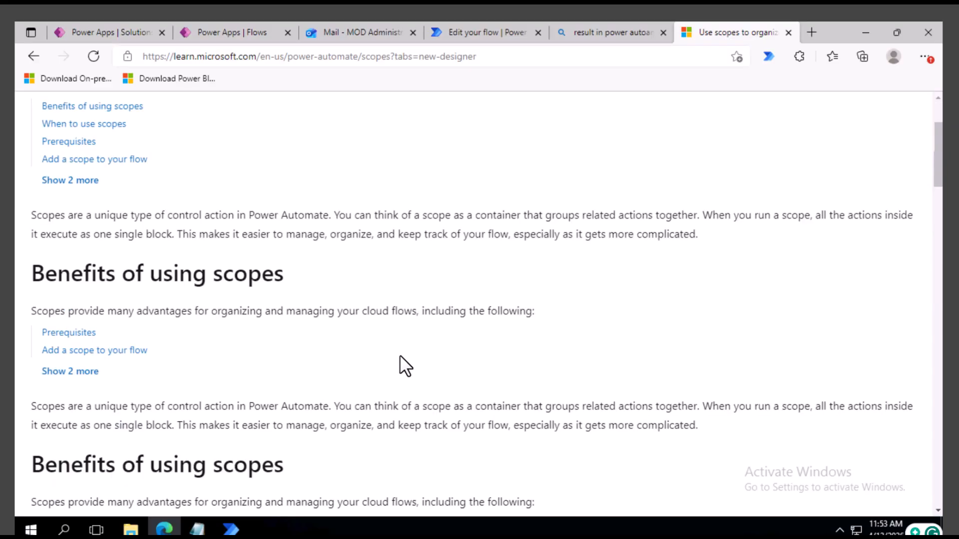
scroll(400, 357, down, 15)
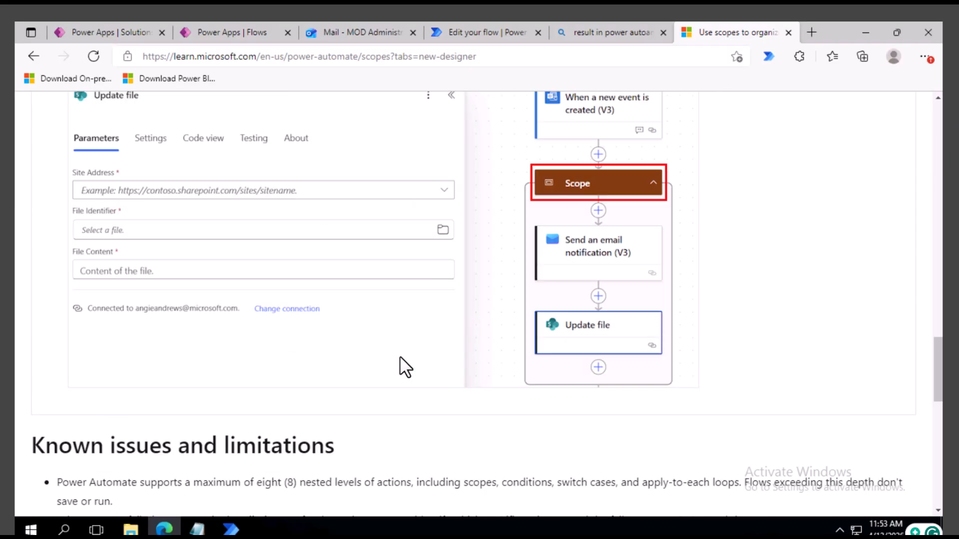
scroll(400, 357, down, 12)
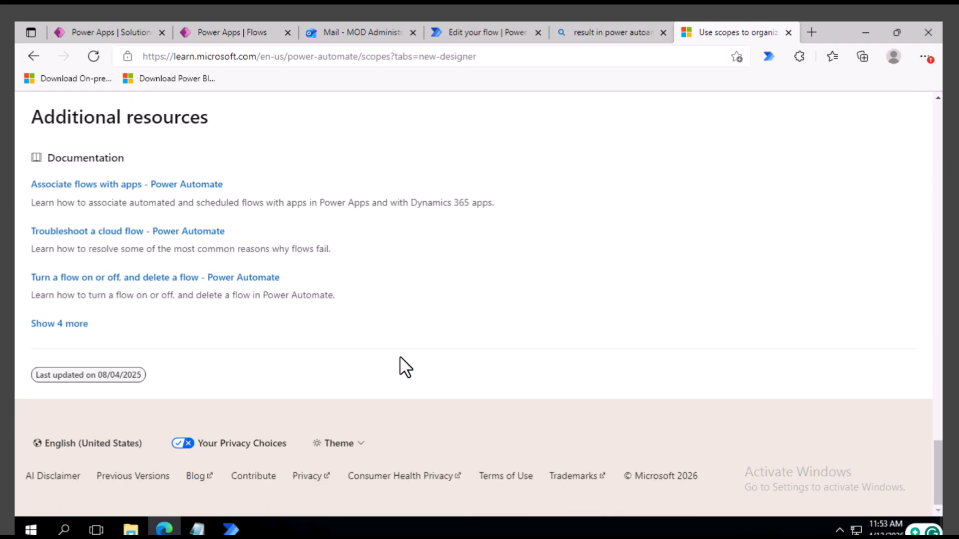
scroll(400, 356, up, 8)
scroll(406, 343, up, 2)
scroll(401, 335, up, 14)
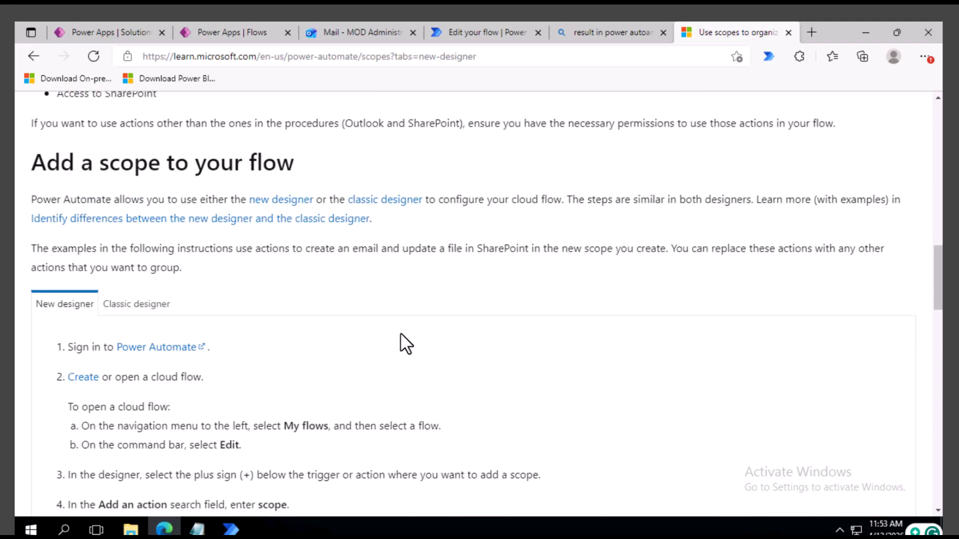
scroll(400, 332, up, 2)
- Return to the Bing results and examine the explanation of fetching scope results with the result() expression
click(607, 35)
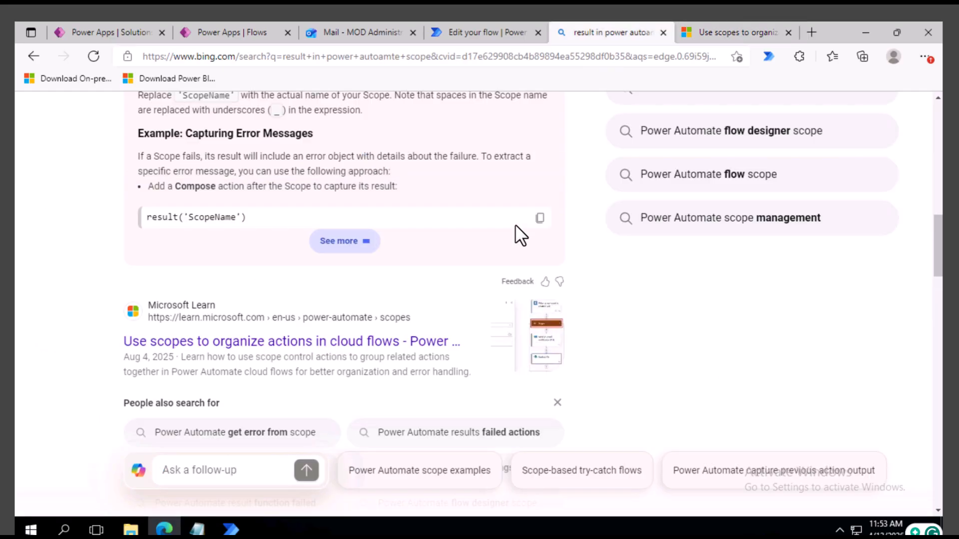
scroll(518, 235, down, 8)
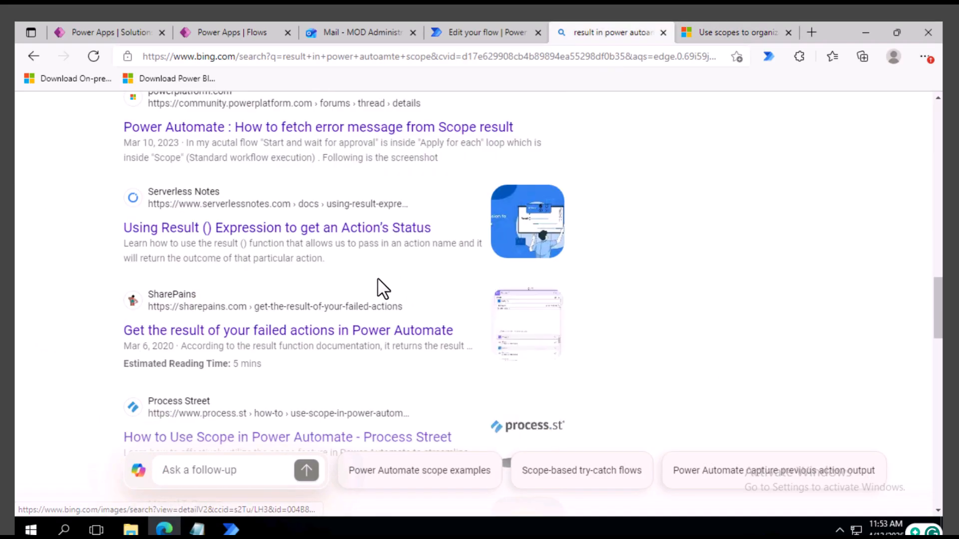
scroll(374, 287, up, 2)
scroll(325, 247, up, 5)
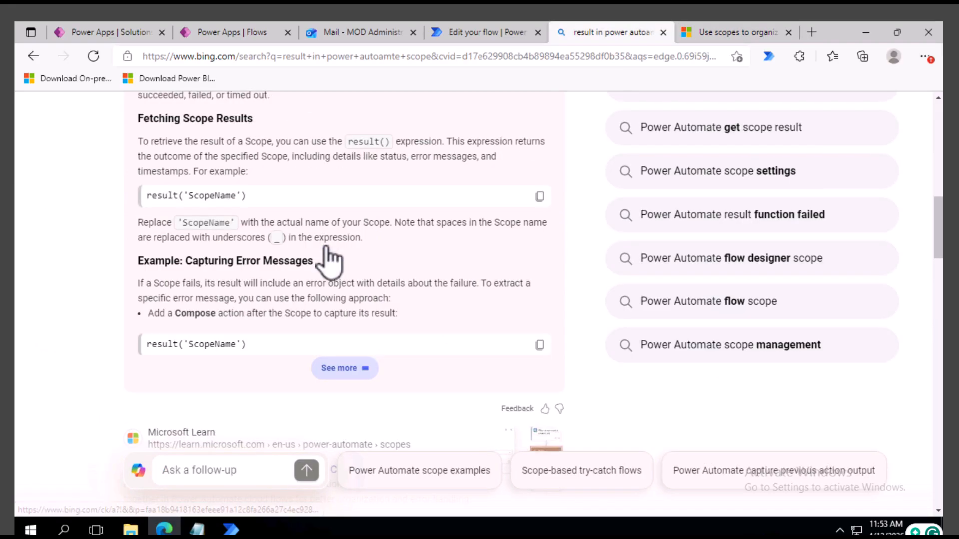
scroll(181, 287, up, 3)
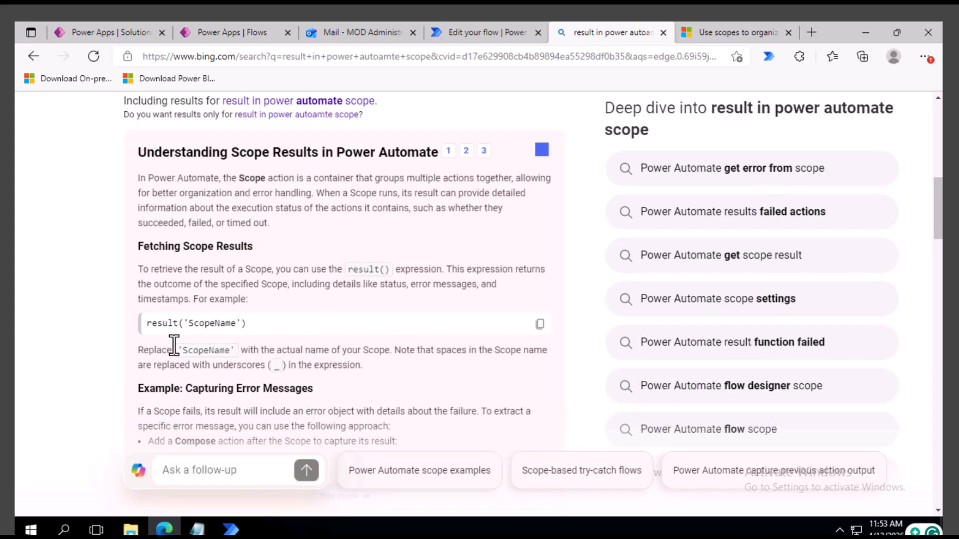
scroll(174, 345, down, 2)
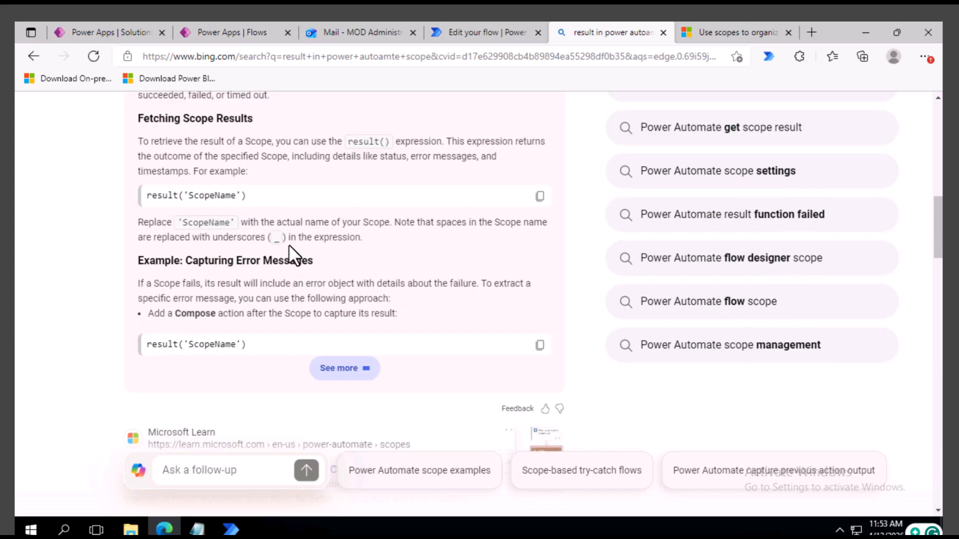
- Back in the flow designer, set the Filter array condition to item()?['Status'] is equal to Failed
click(118, 28)
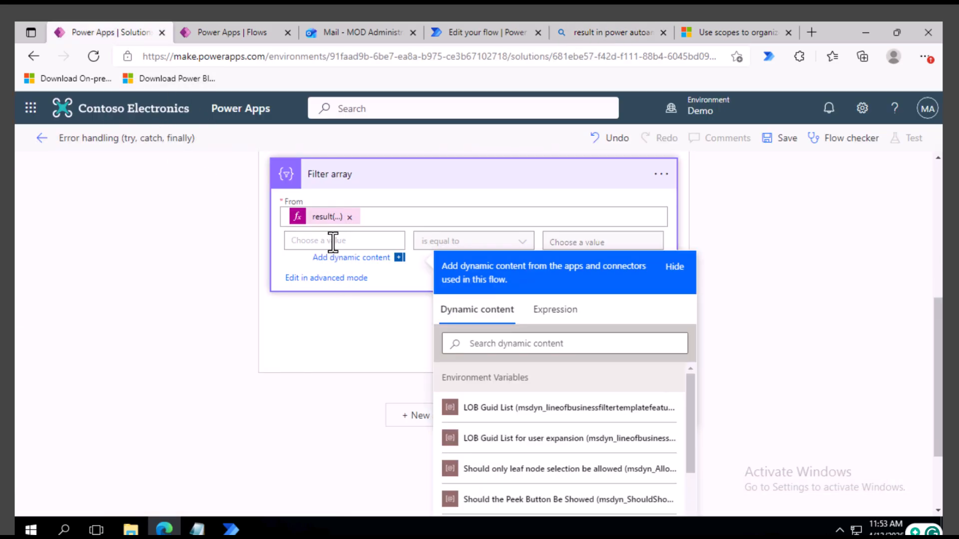
click(559, 326)
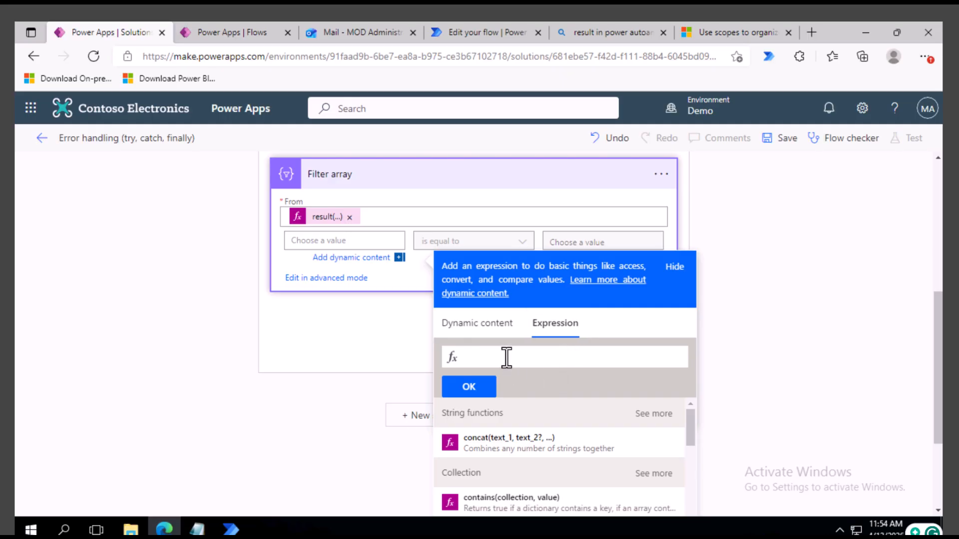
text(item()?['Status)
click(468, 391)
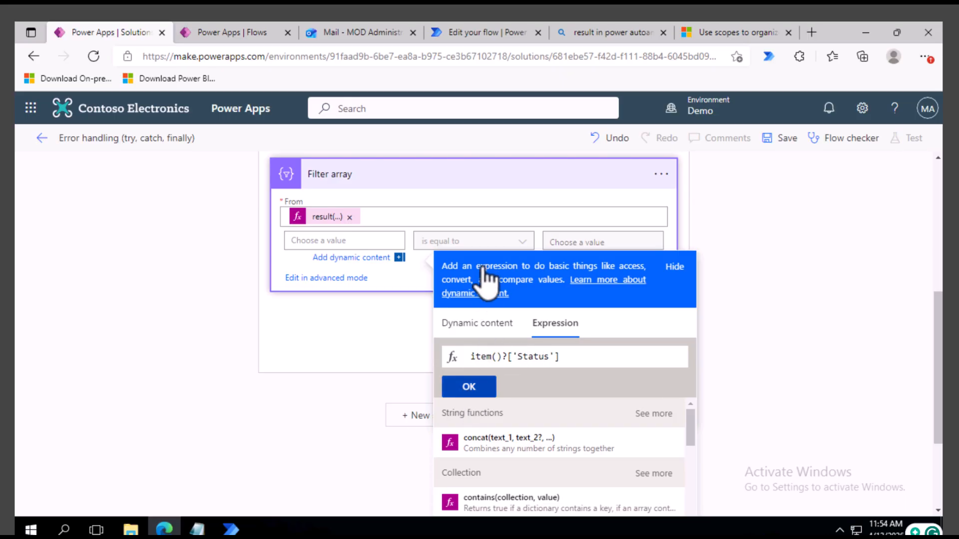
click(574, 241)
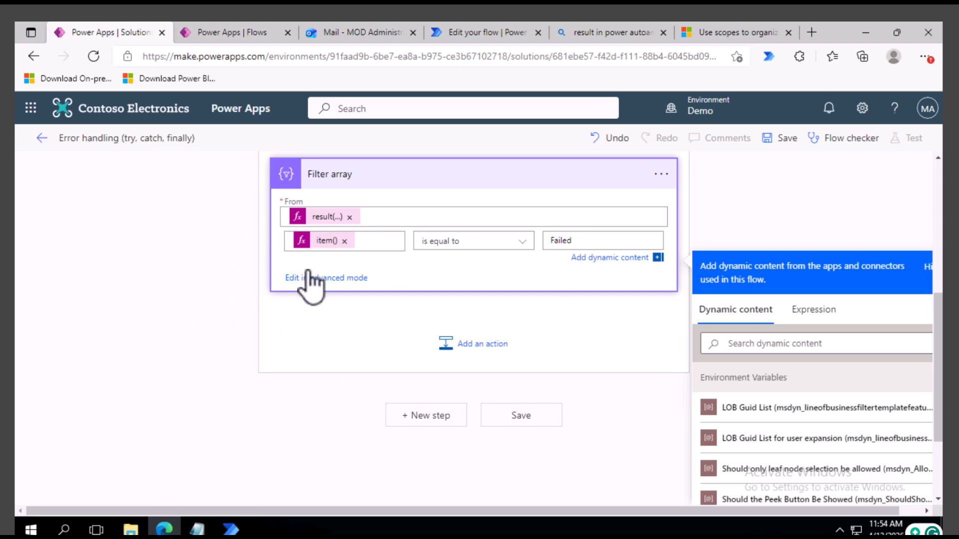
scroll(311, 278, up, 2)
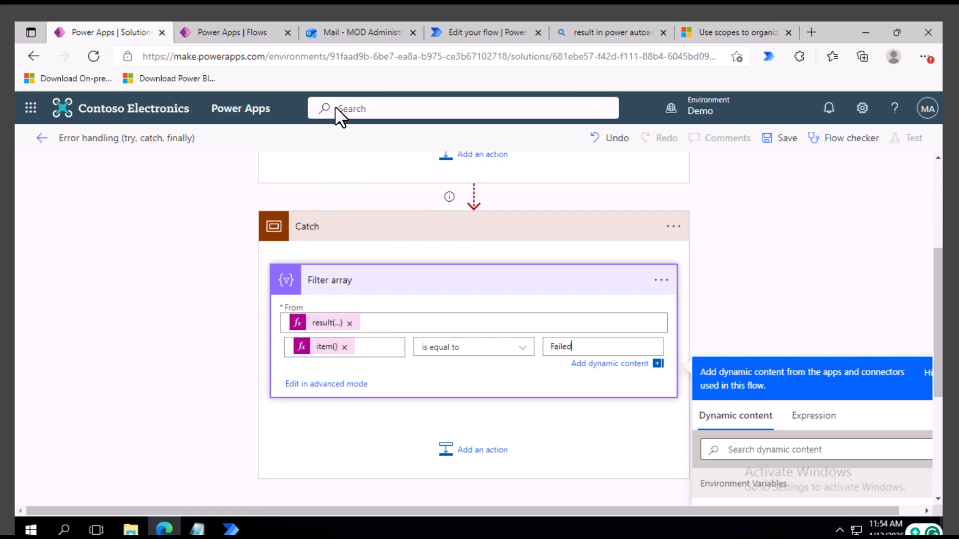
- Search for "html" and add the Data Operation action Create HTML table below Filter array in the Catch scope
scroll(455, 397, down, 2)
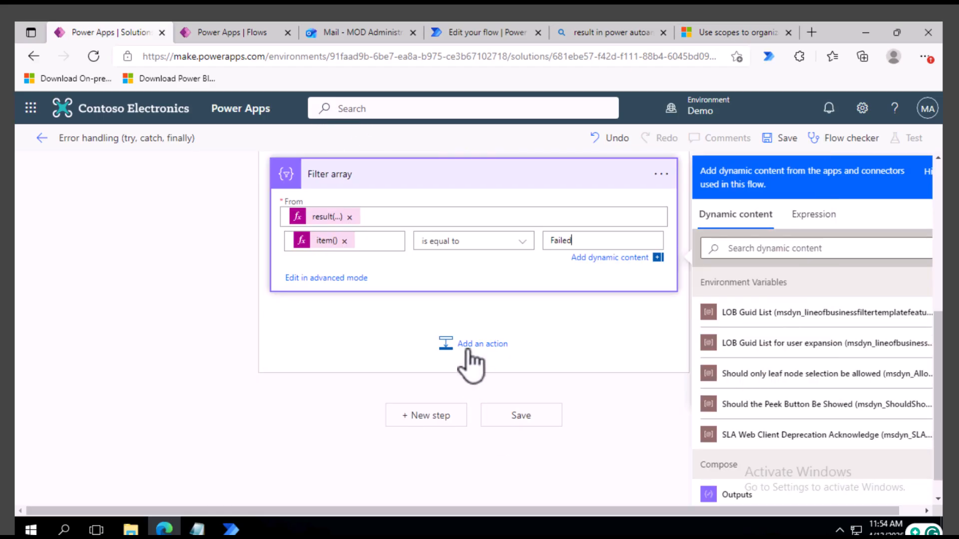
click(468, 345)
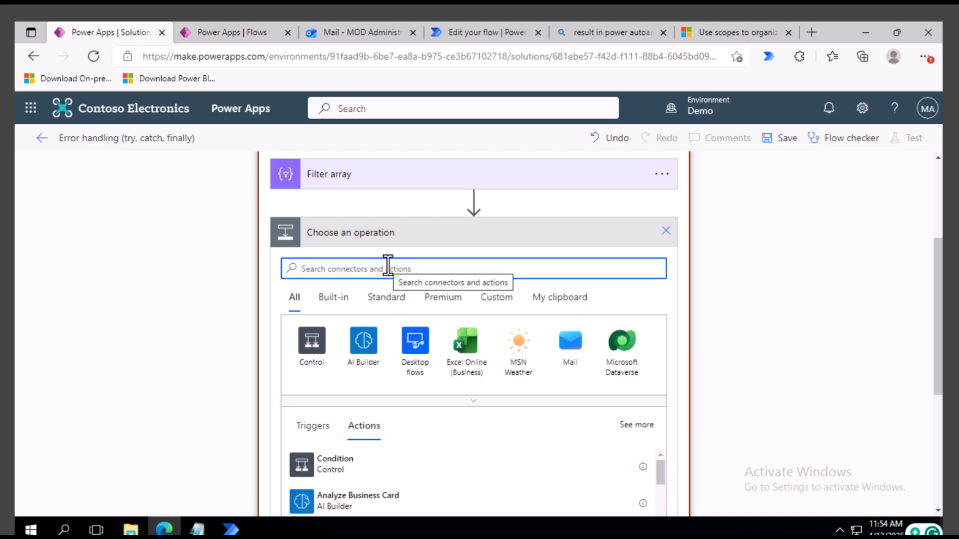
text(htm)
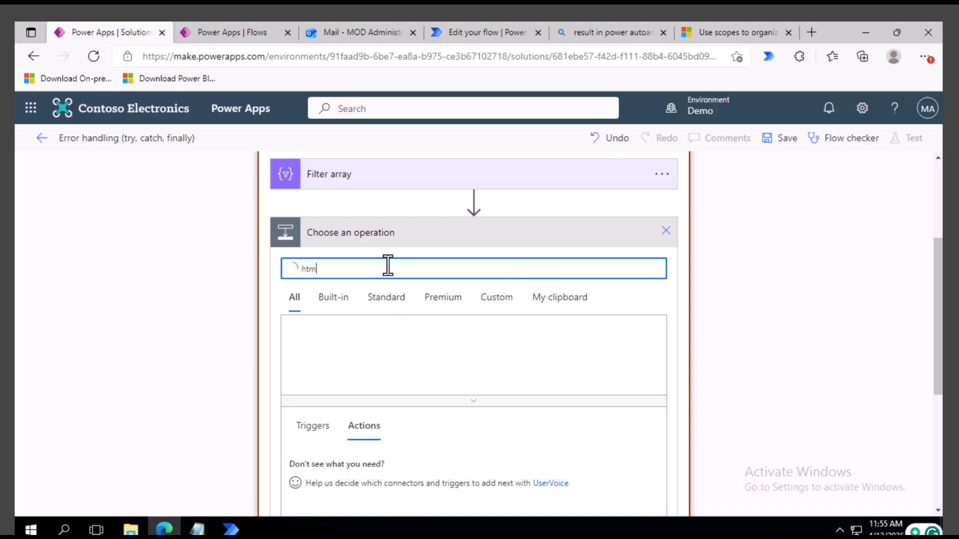
text(l)
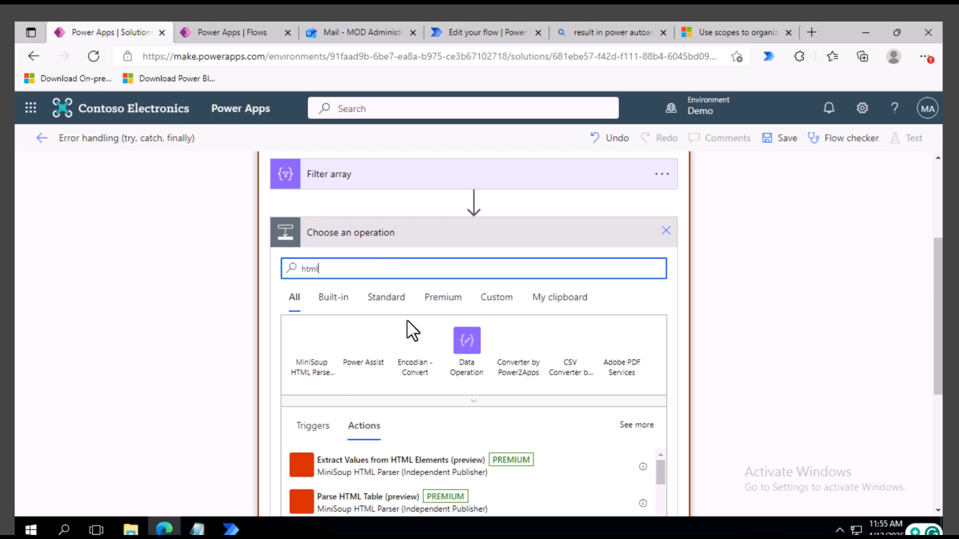
click(469, 361)
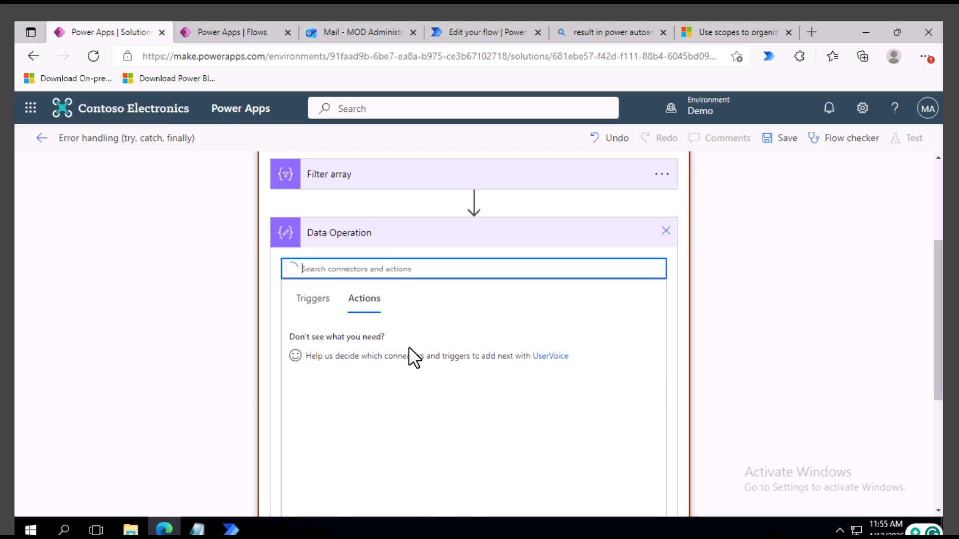
click(369, 414)
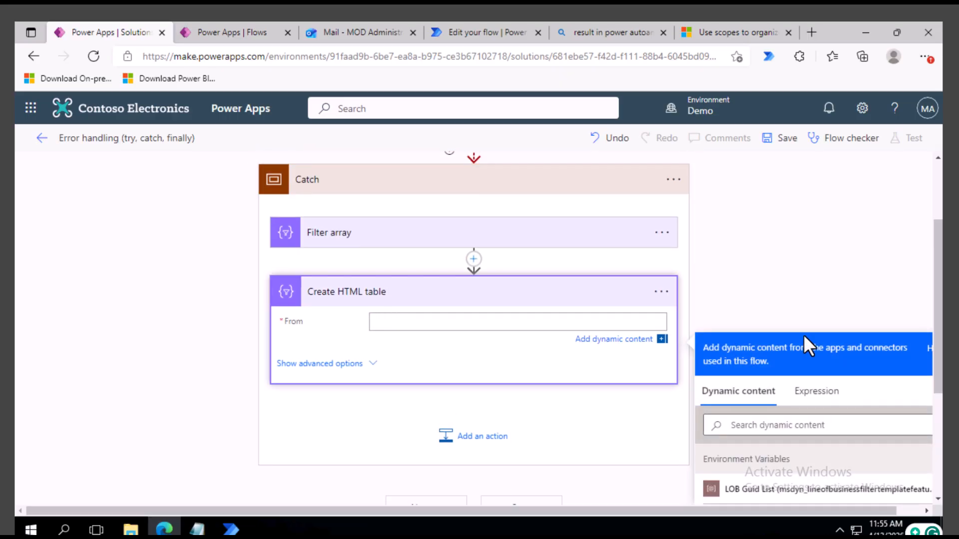
- Set the Create HTML table's From input to the Body output of Filter array
scroll(807, 315, down, 4)
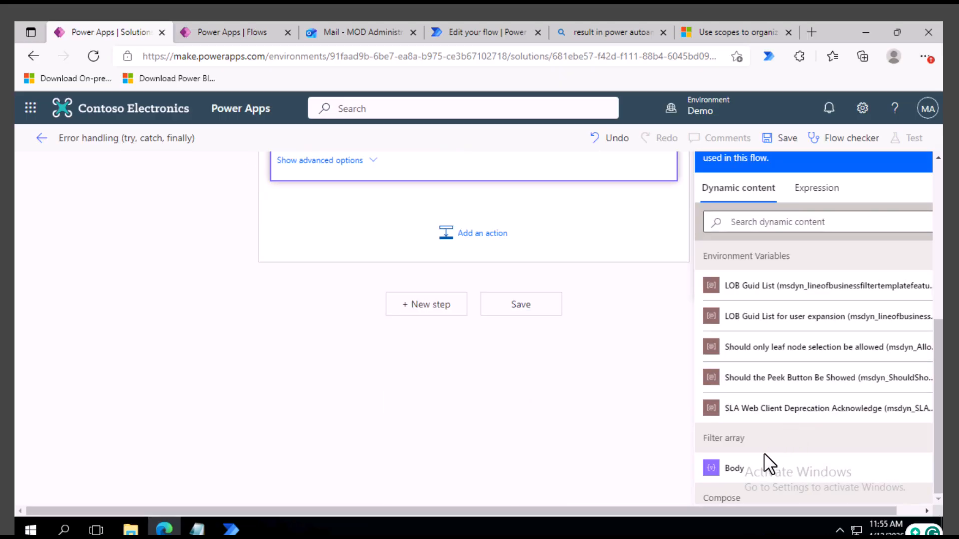
click(739, 468)
scroll(394, 280, up, 2)
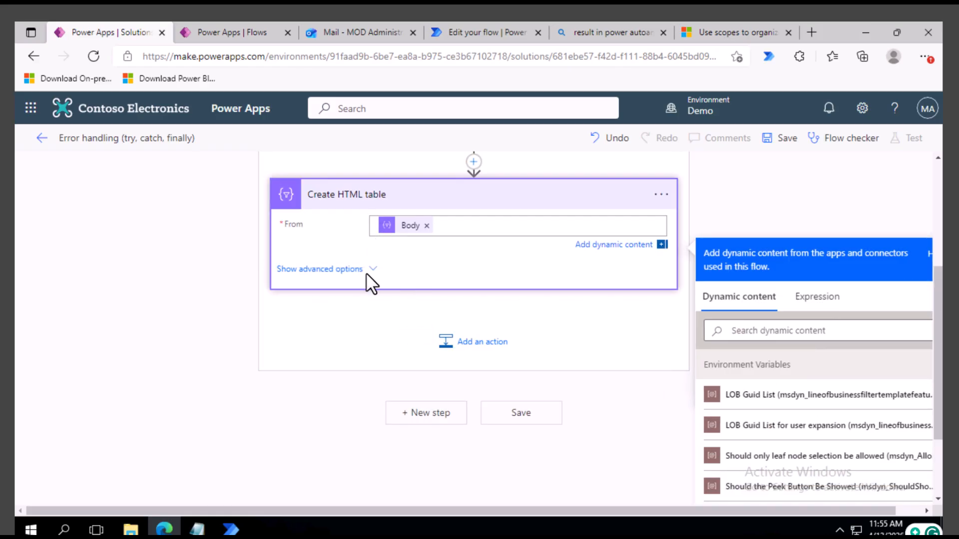
- Show the Create HTML table's advanced options, try Custom columns, and set Columns back to Automatic
click(369, 272)
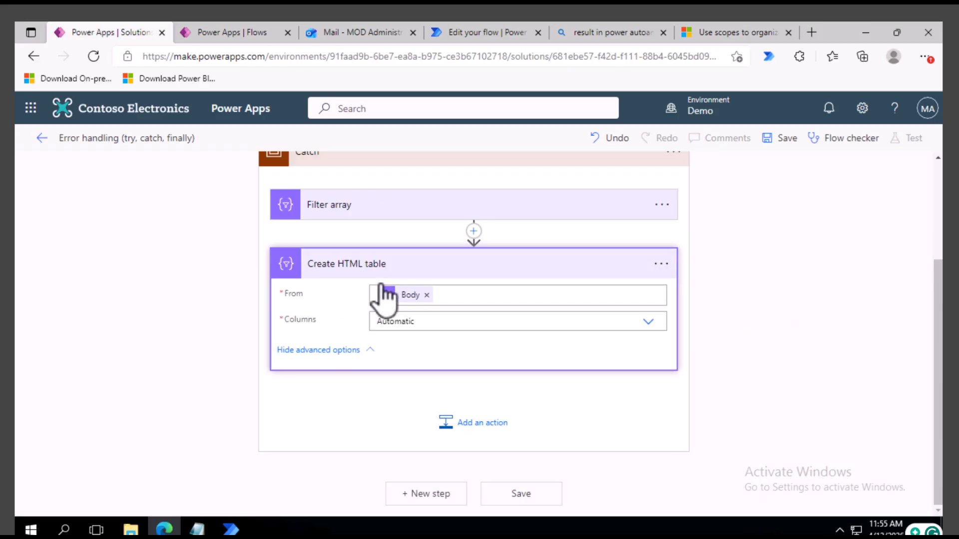
click(421, 323)
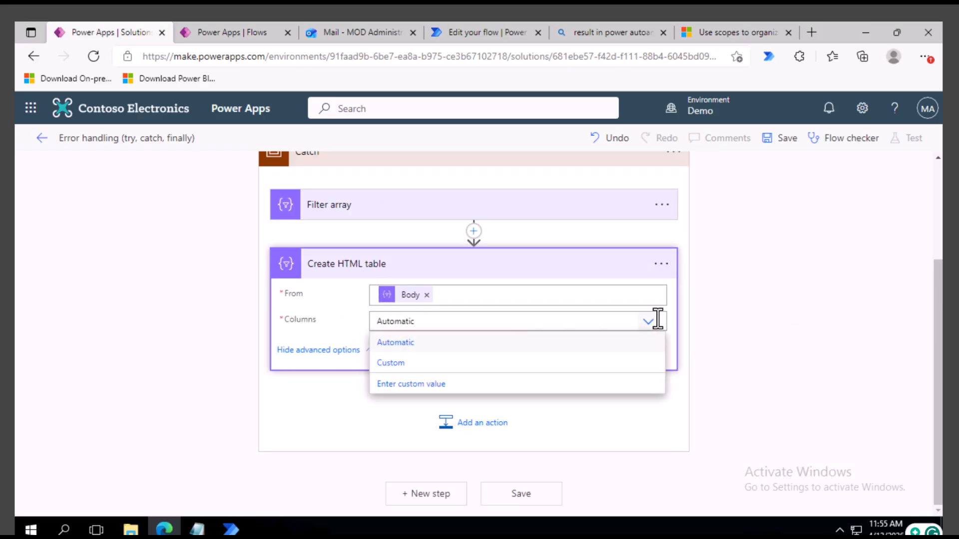
click(390, 364)
click(407, 352)
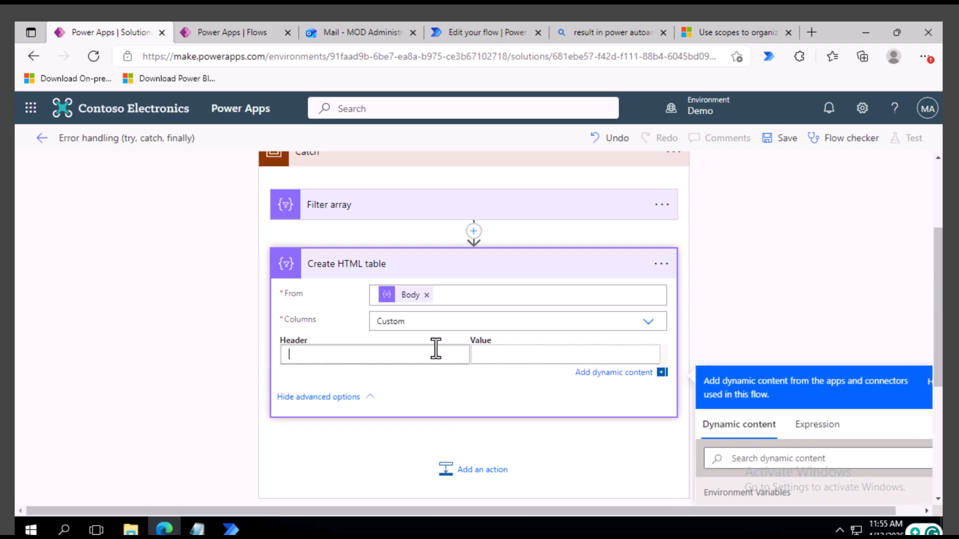
click(647, 322)
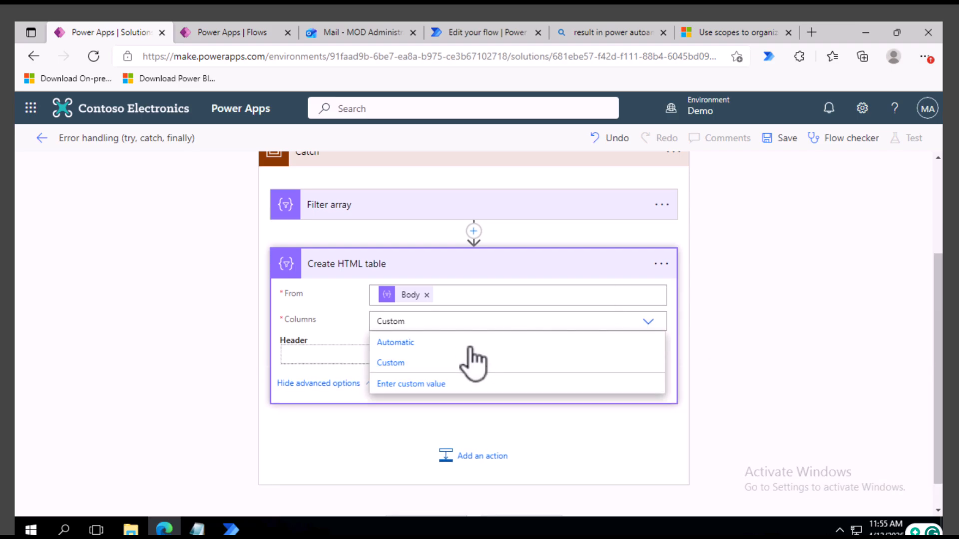
click(407, 344)
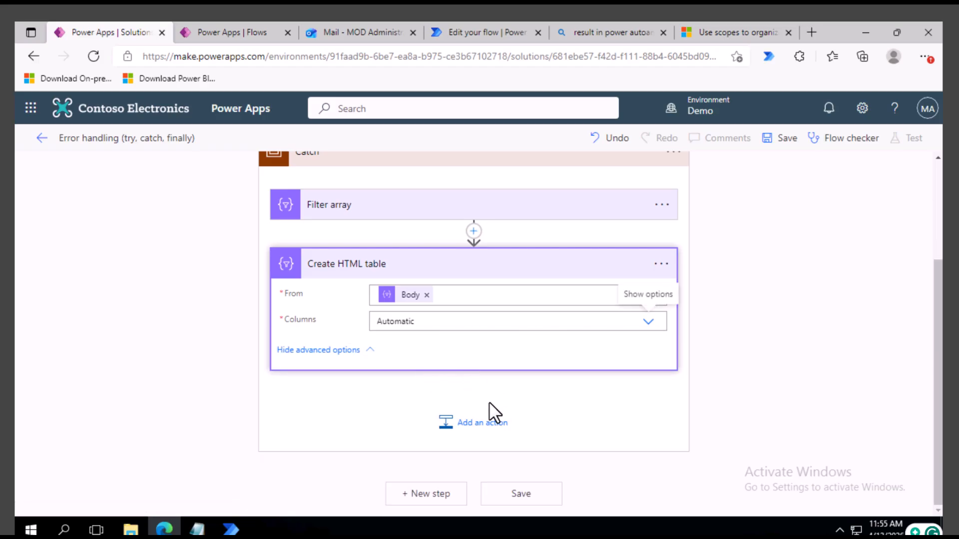
- Add the Office 365 Outlook action Send an email (V2) below Create HTML table in the Catch scope, searching for "outlook" and "send an emai"
click(461, 430)
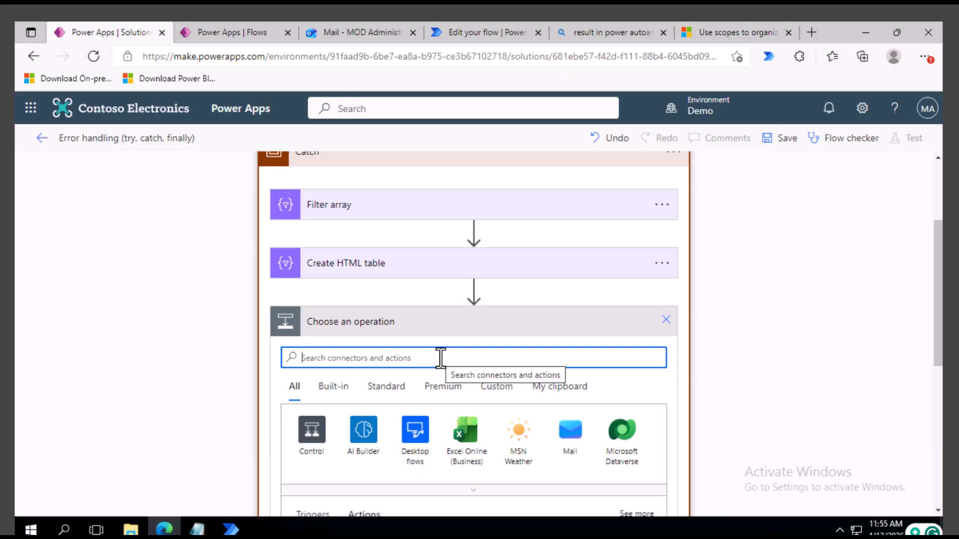
text(outlook)
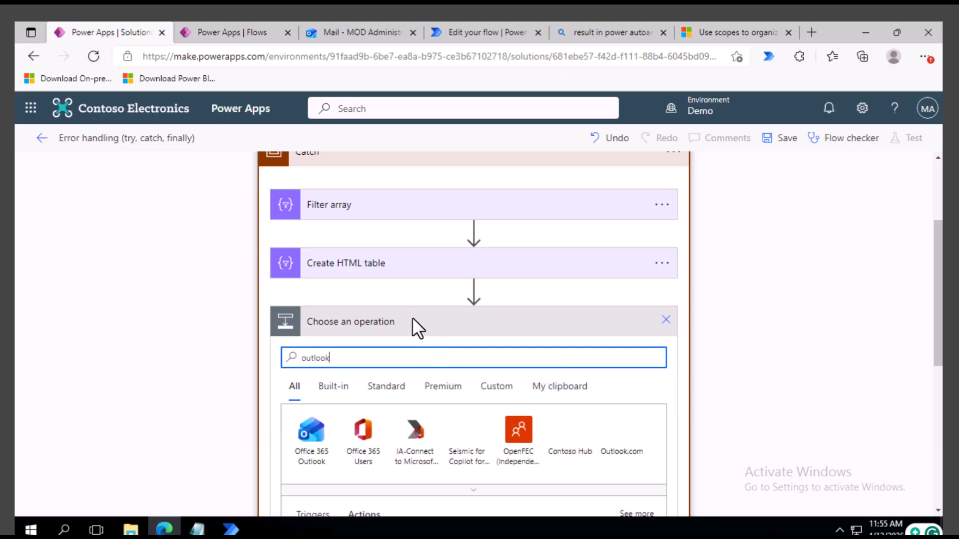
scroll(413, 325, down, 2)
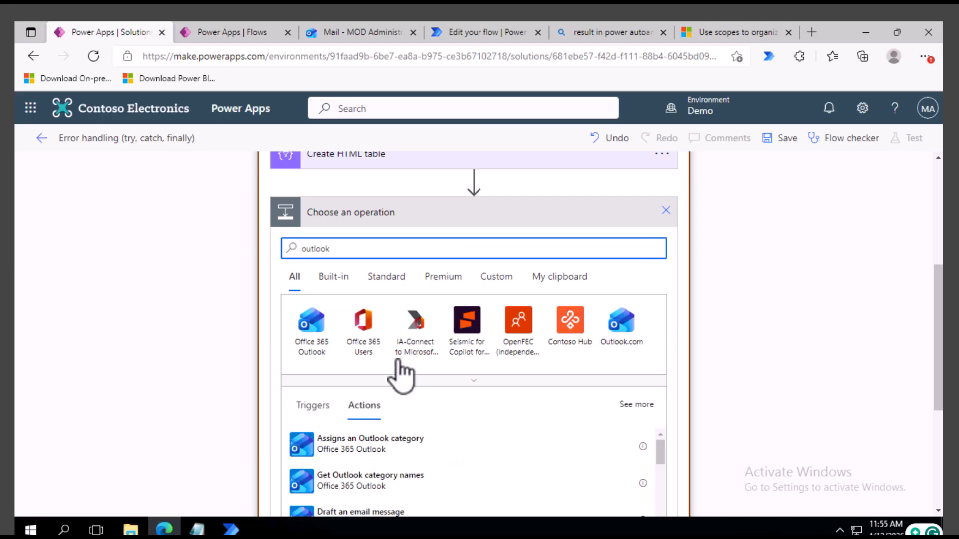
click(313, 331)
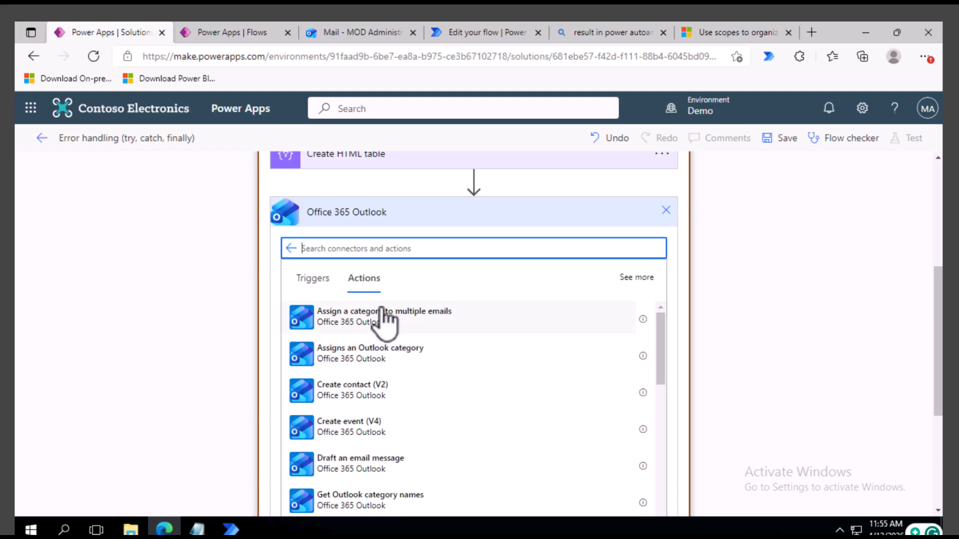
scroll(386, 355, down, 2)
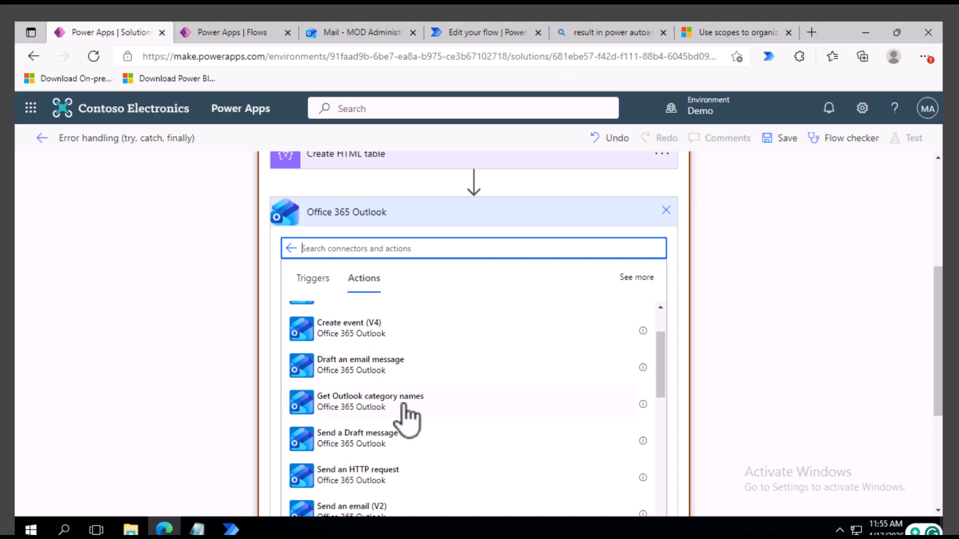
scroll(402, 422, down, 3)
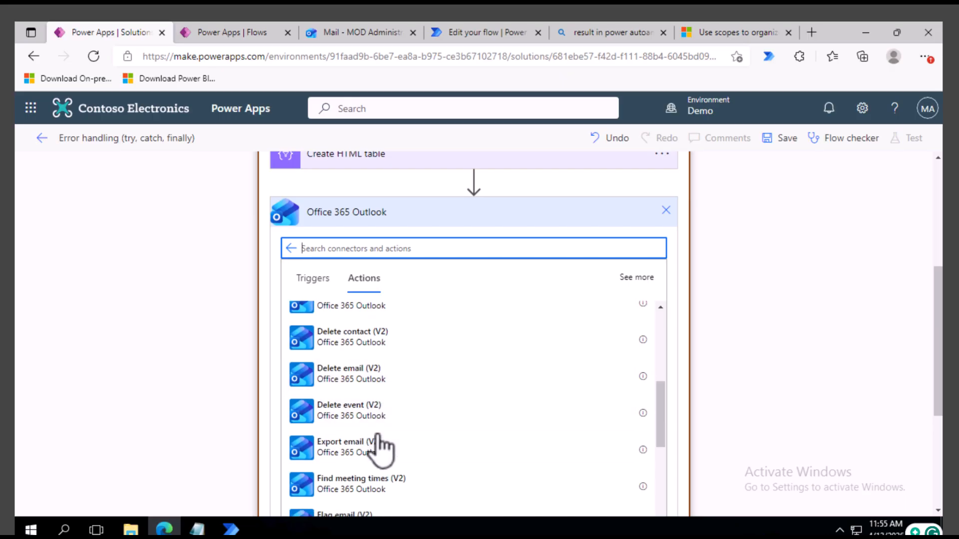
scroll(380, 444, down, 2)
scroll(381, 445, down, 3)
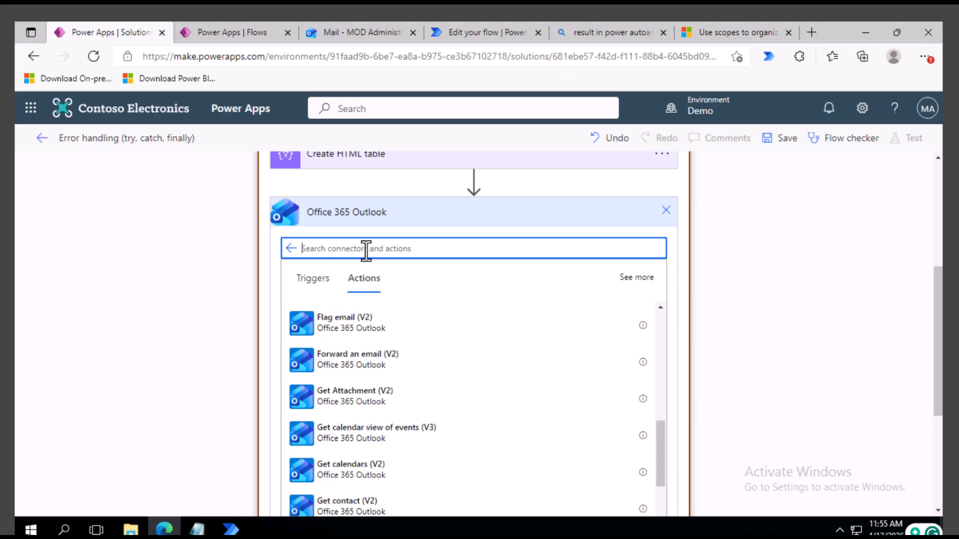
text(send an eam)
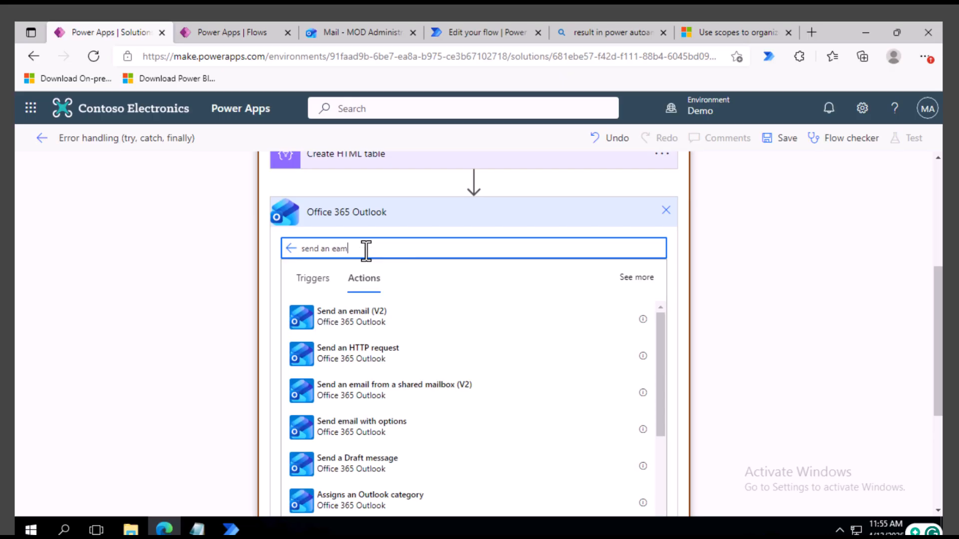
key(BackSpace)
key(BackSpace)
text(mai)
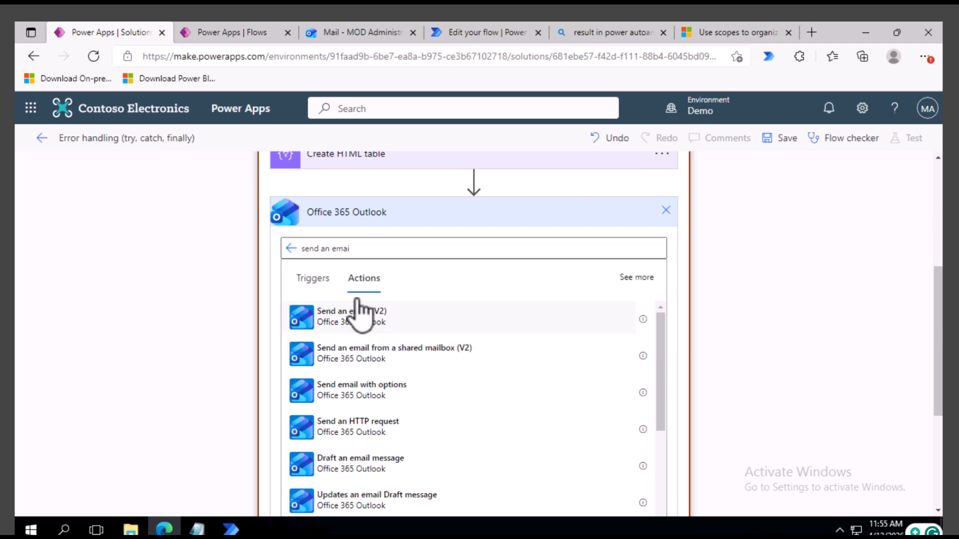
click(358, 312)
- Address the email to the suggested administrator account and set its subject to "try block"
click(415, 246)
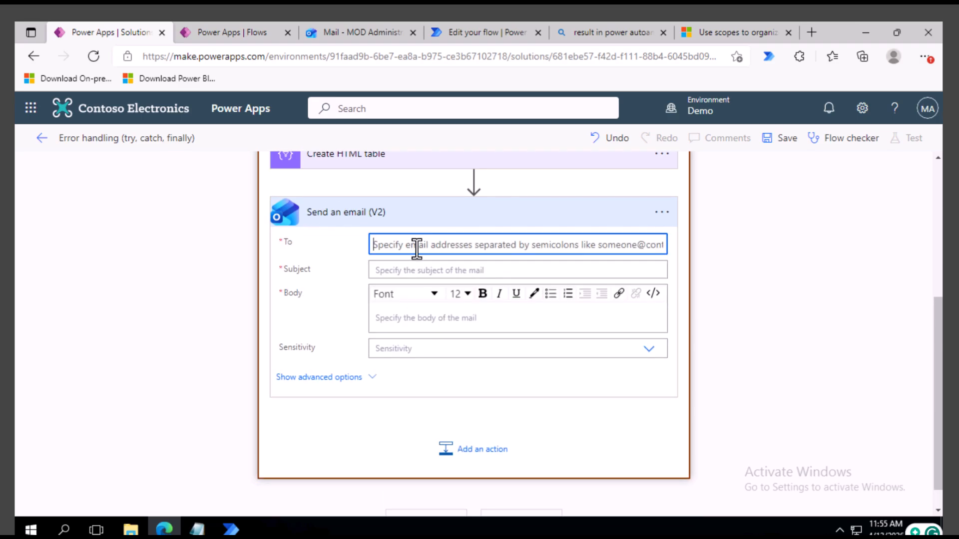
text(mod)
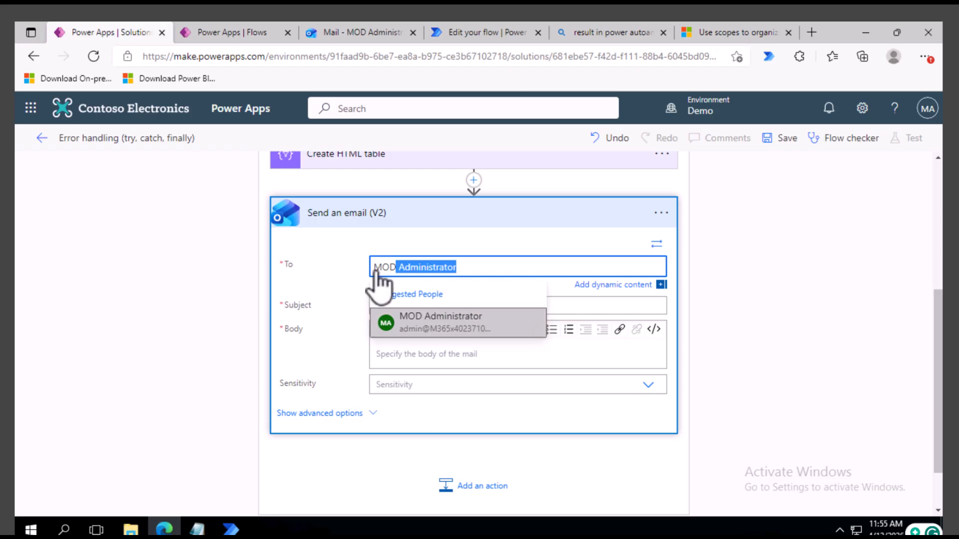
click(405, 320)
click(399, 302)
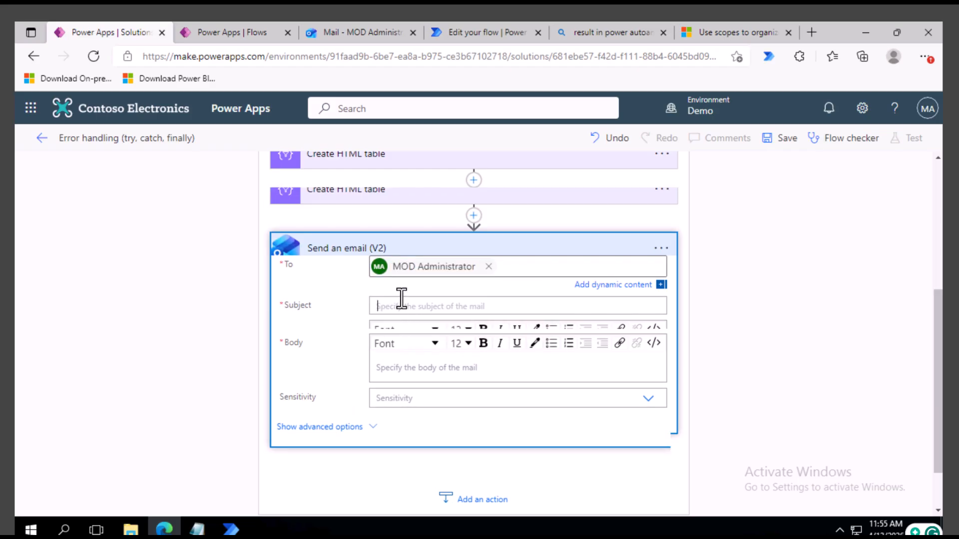
text(try block)
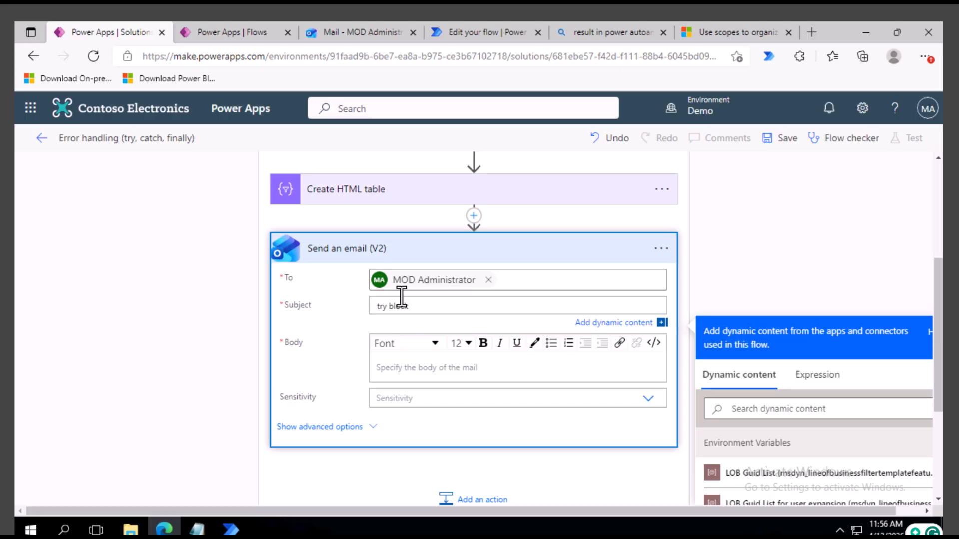
- Insert the Output of Create HTML table as dynamic content in the email body
click(407, 368)
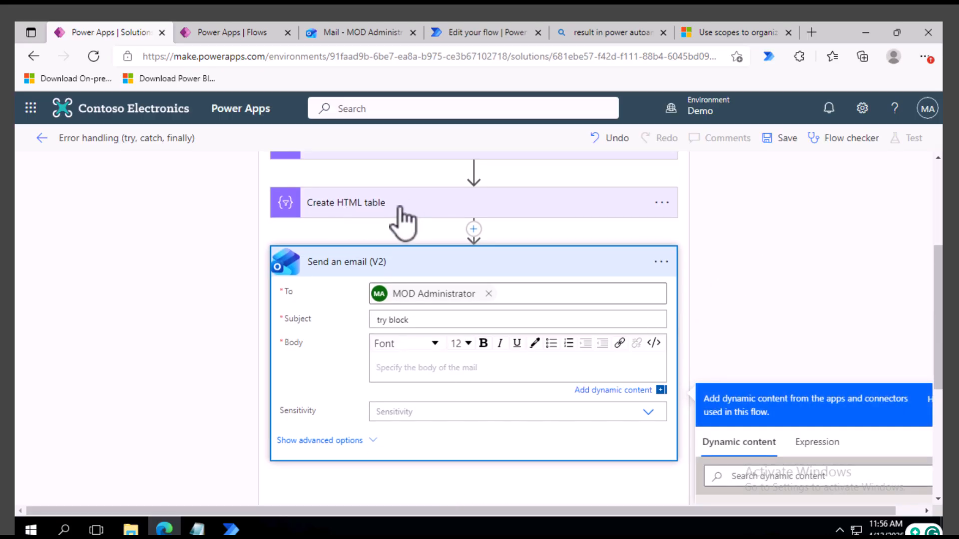
scroll(739, 242, down, 5)
click(747, 409)
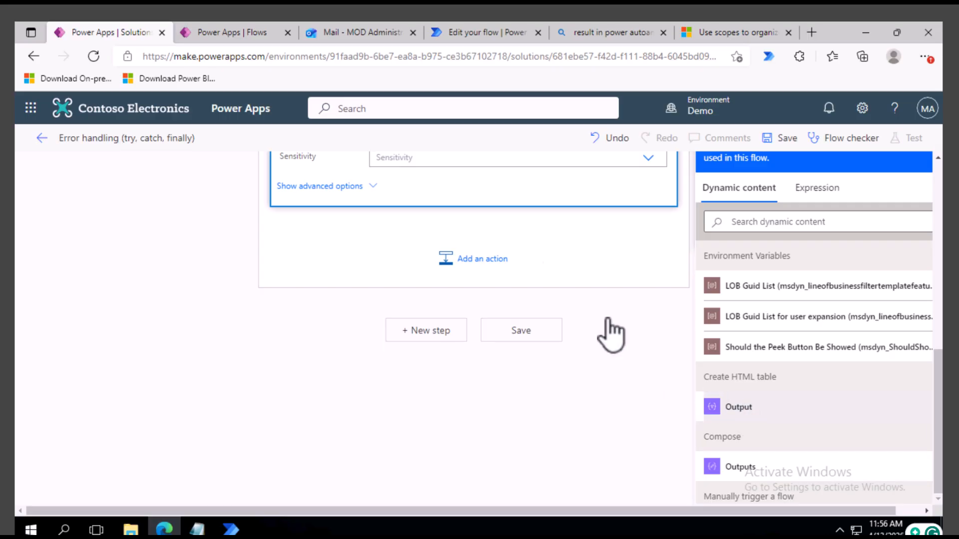
scroll(405, 232, up, 5)
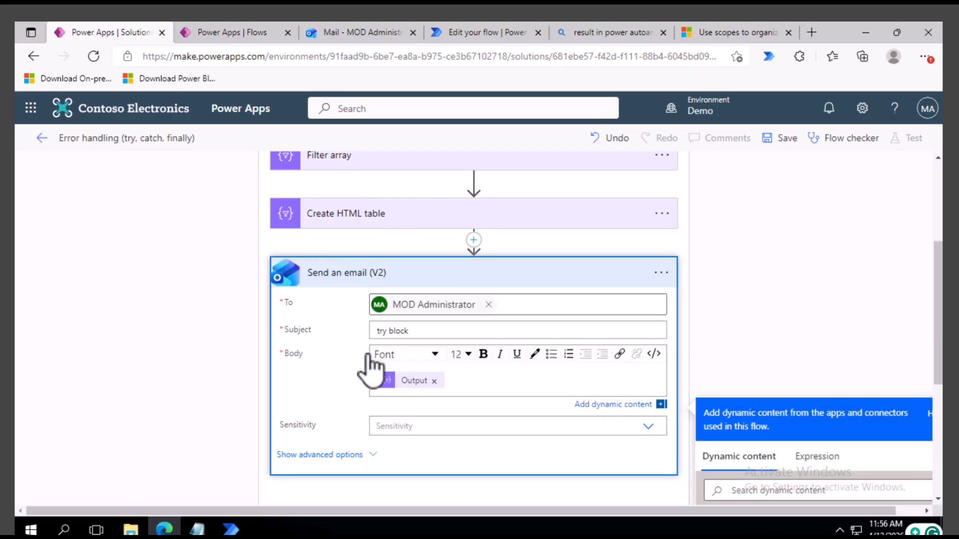
scroll(362, 313, down, 2)
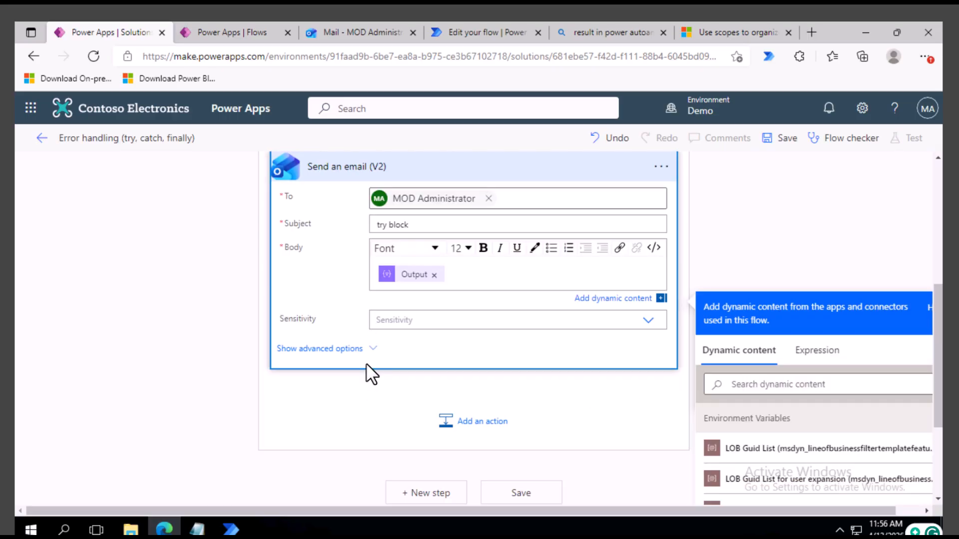
- Replace the email body's Output token with the text "flow url" and clear the body again
scroll(367, 370, up, 6)
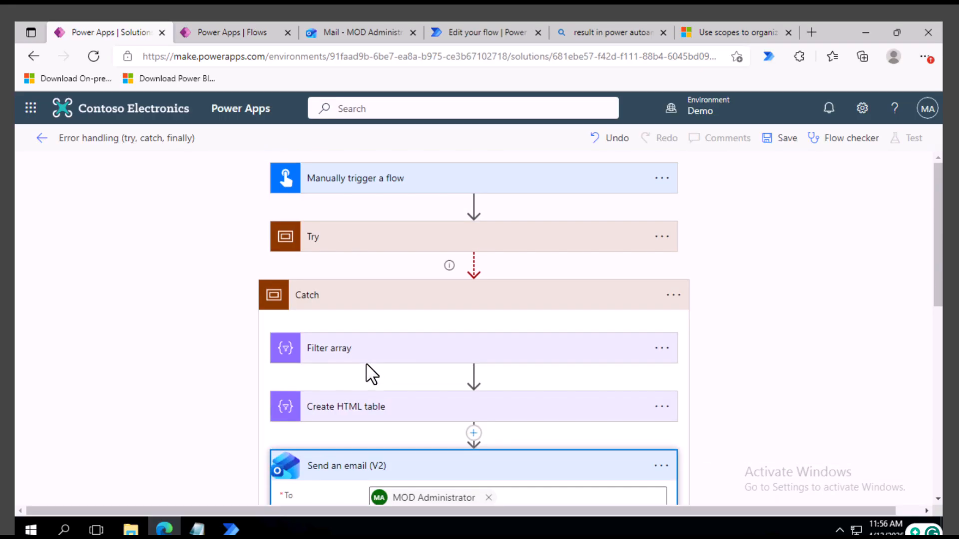
click(340, 300)
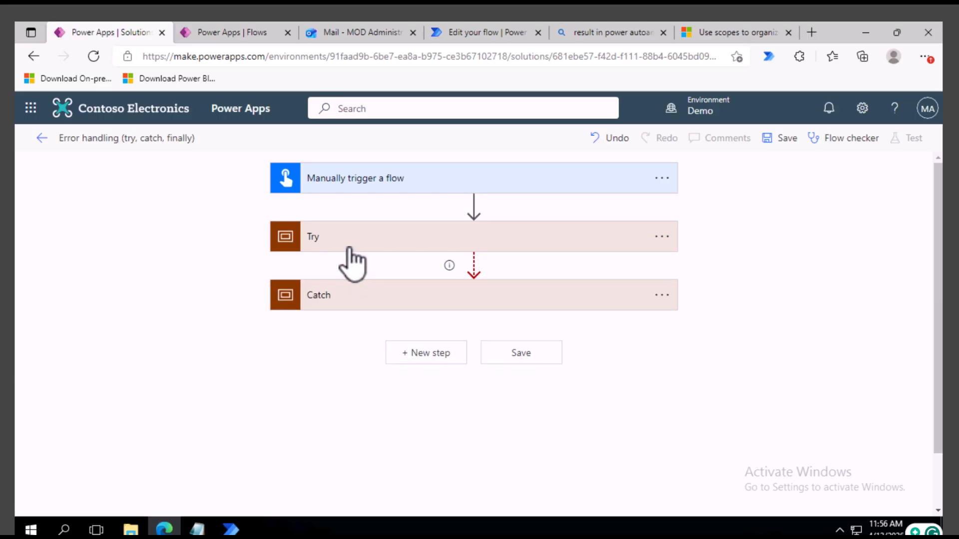
click(354, 306)
scroll(370, 418, down, 2)
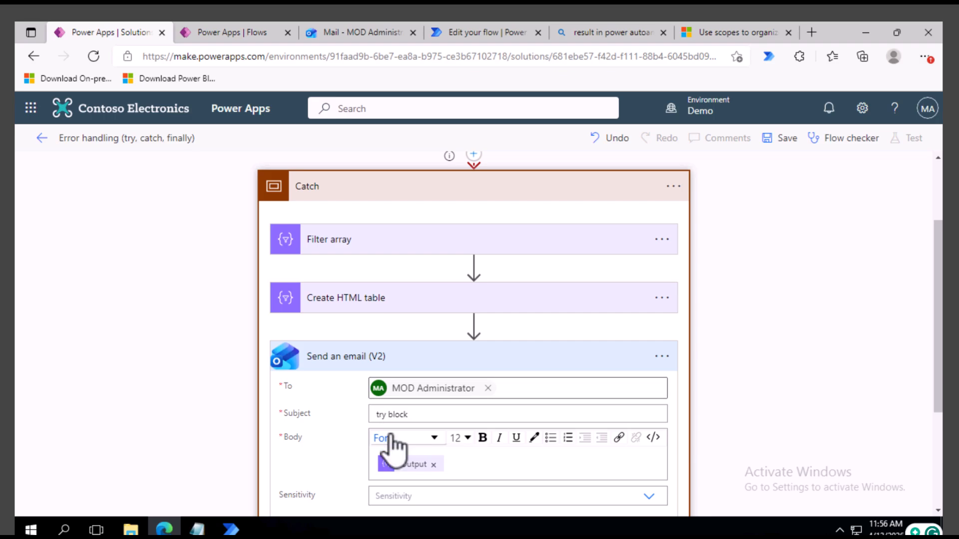
scroll(385, 430, down, 2)
click(433, 355)
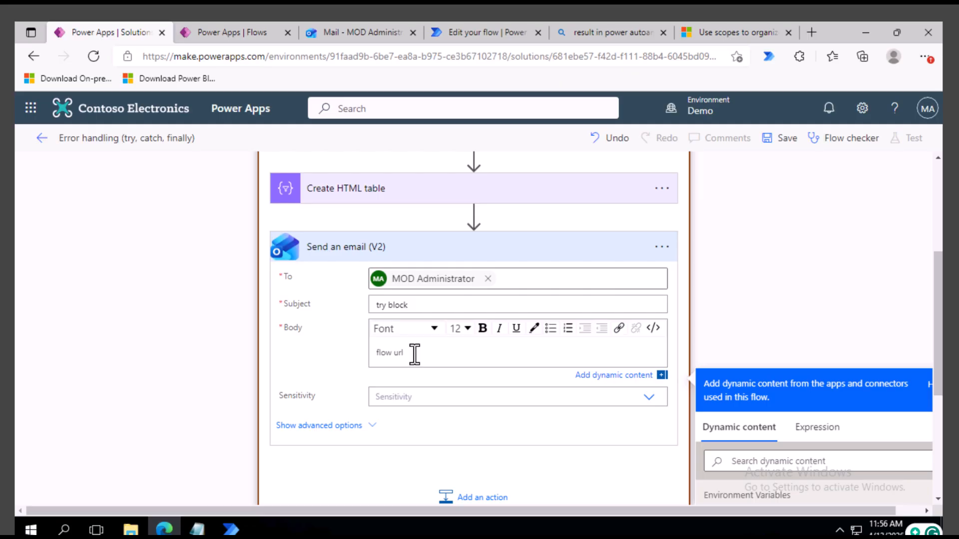
drag(414, 355, 364, 356)
key(BackSpace)
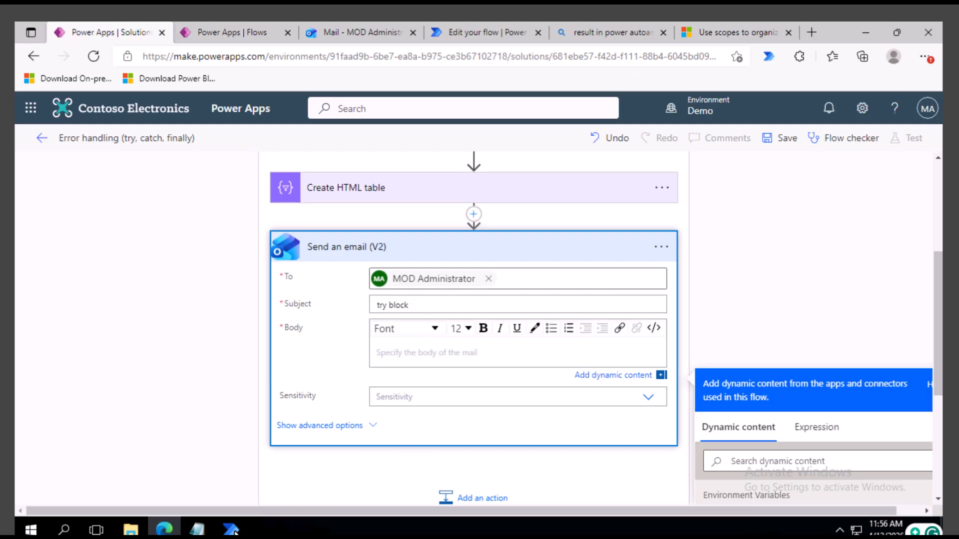
- Check the try, catch and finally outline in Notepad, return to the flow in Edge, and review the email's dynamic content and the Catch actions
click(198, 529)
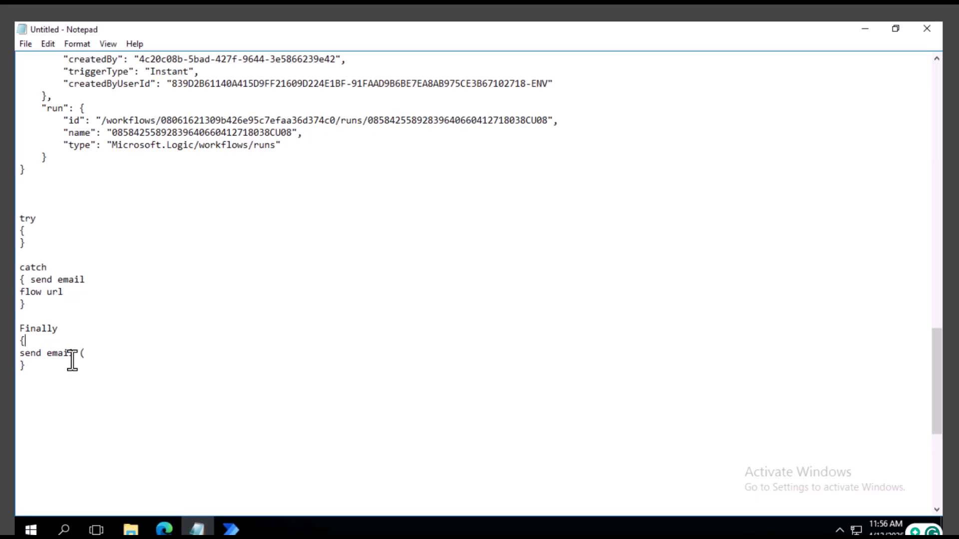
click(172, 529)
scroll(820, 335, down, 4)
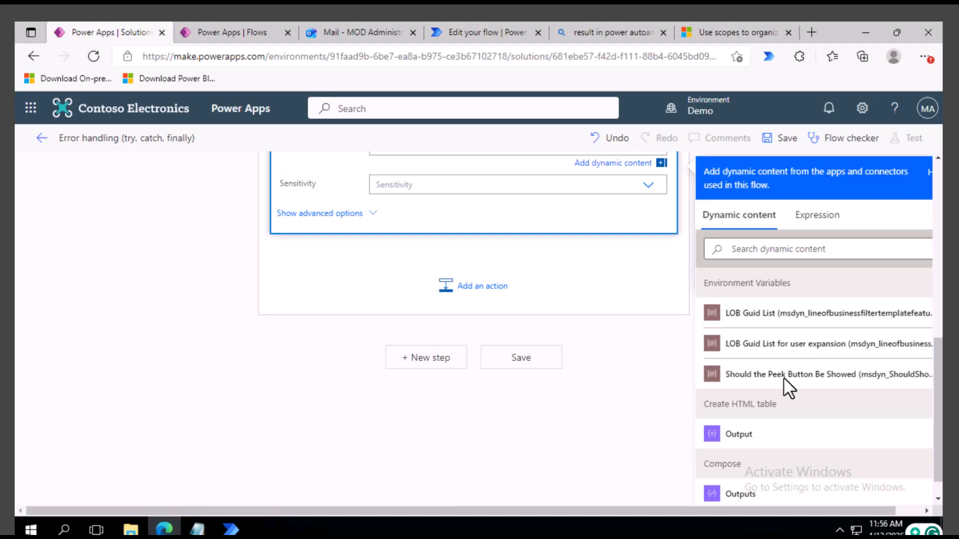
scroll(340, 355, up, 6)
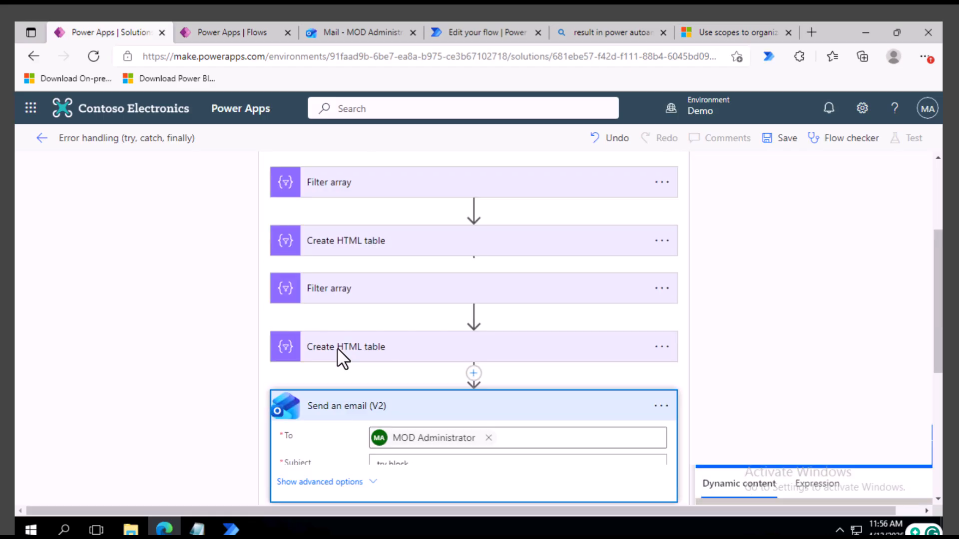
scroll(442, 444, down, 5)
scroll(427, 325, up, 5)
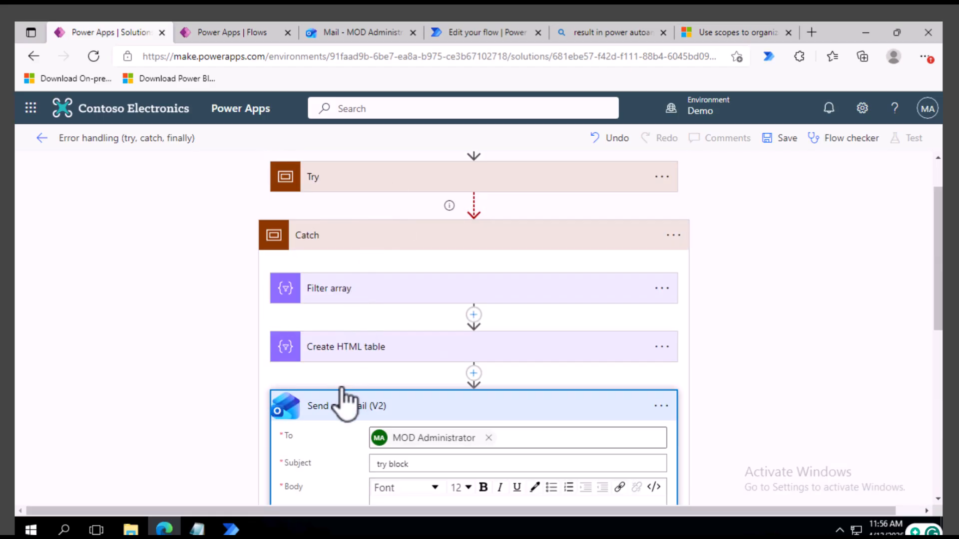
- Collapse the Catch scope, add a new Scope action after it and rename the new scope "Finally"
click(409, 248)
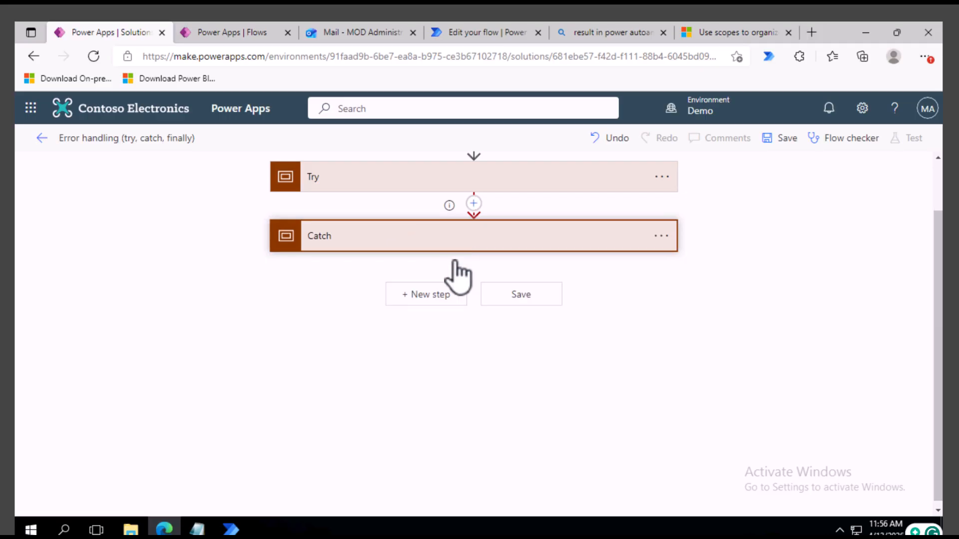
click(440, 295)
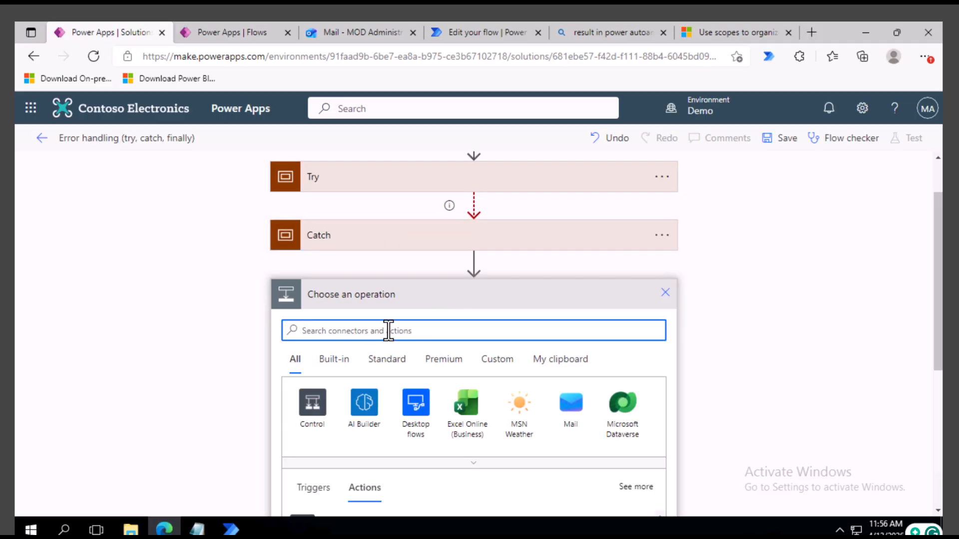
text(scope)
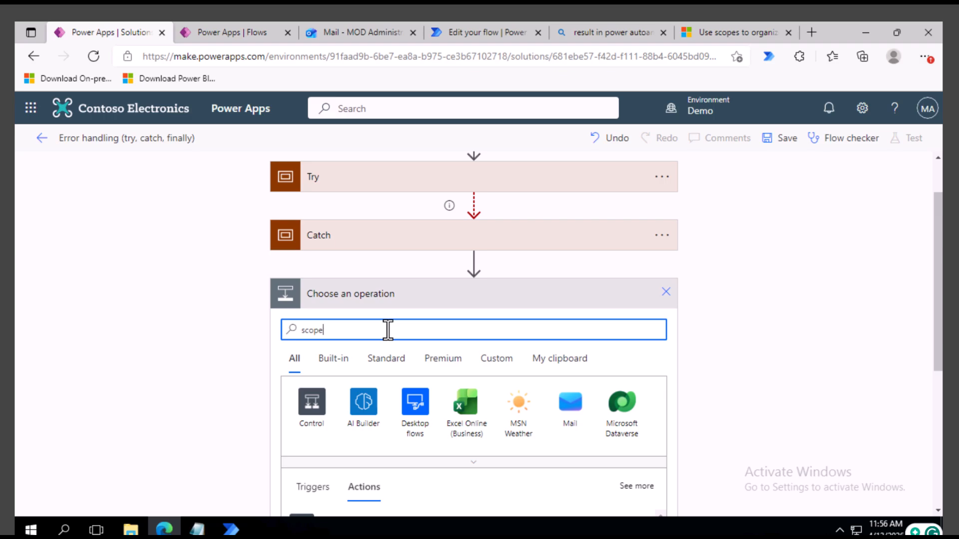
scroll(349, 405, down, 2)
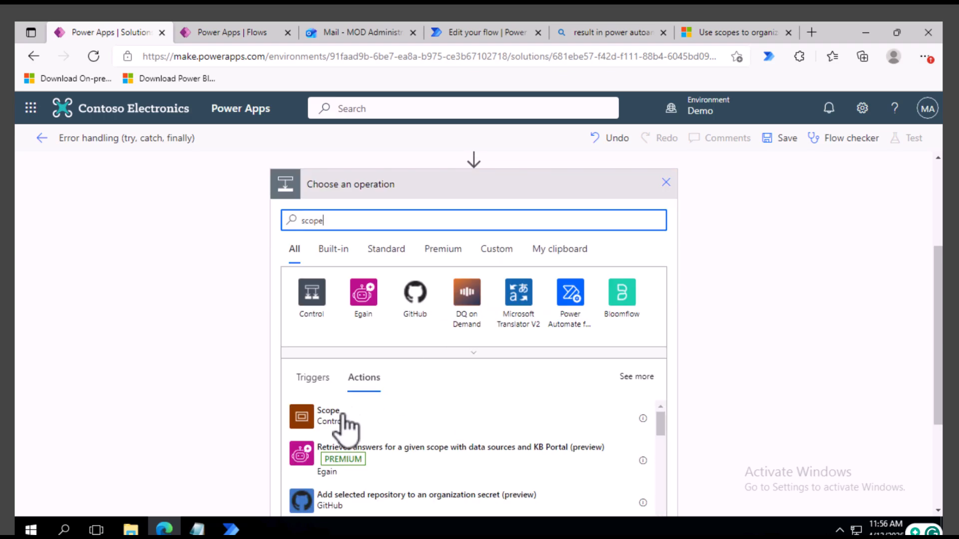
click(343, 422)
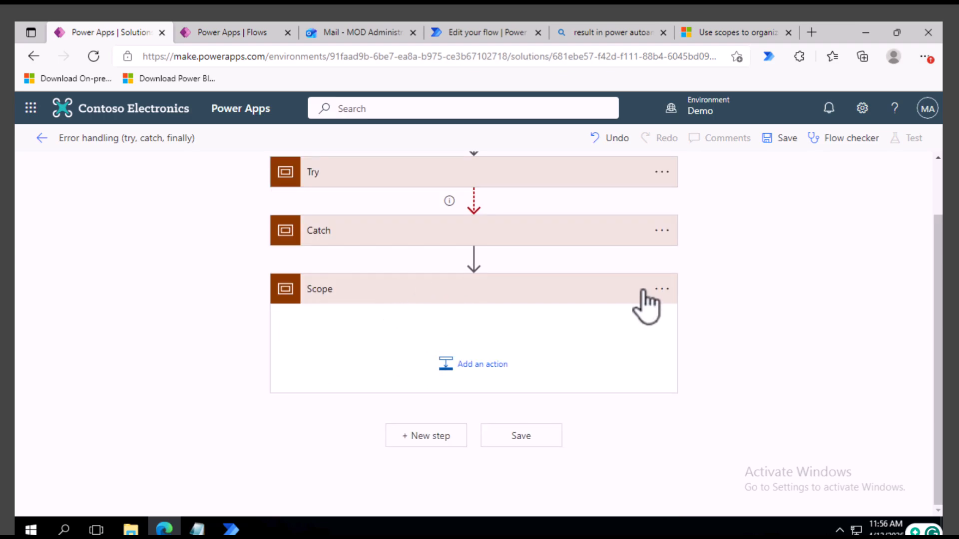
click(662, 289)
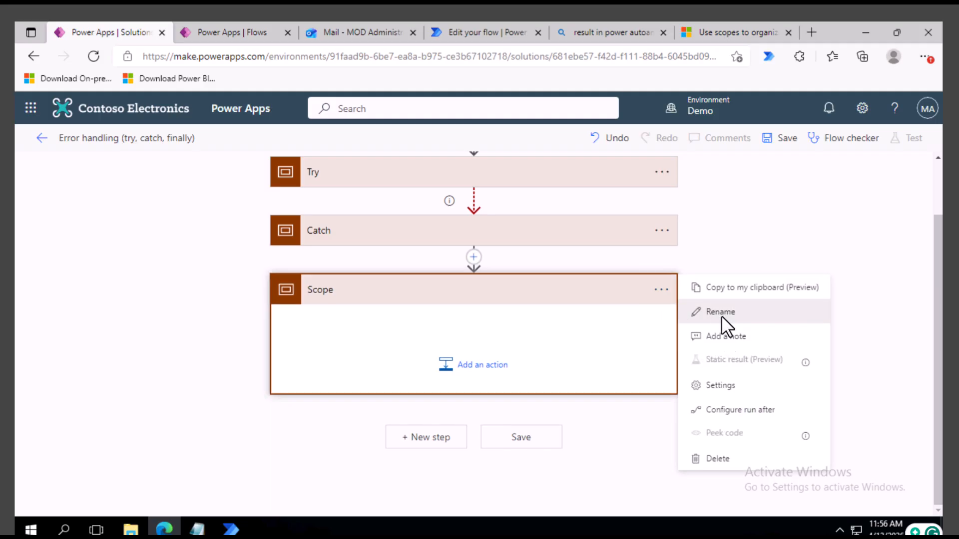
click(721, 312)
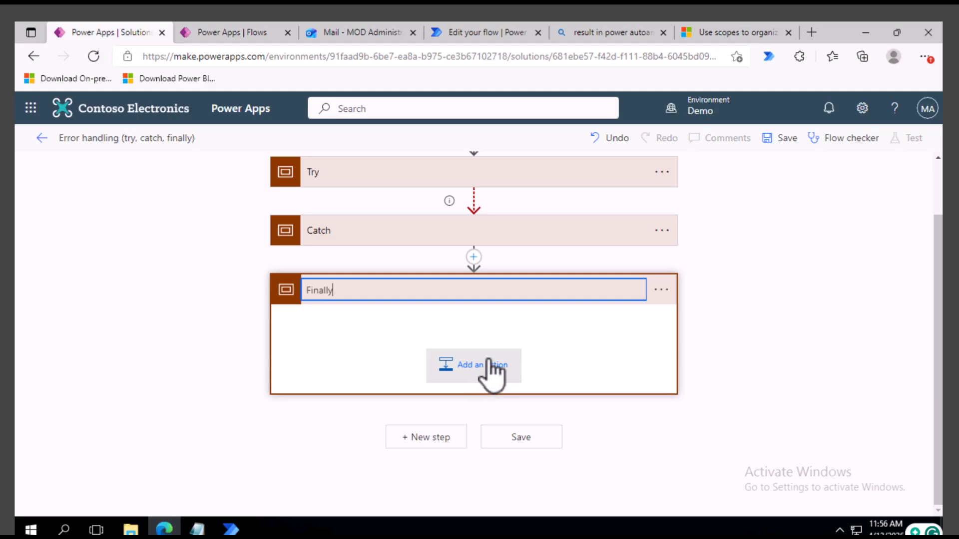
key(Return)
- Configure Finally to run after Catch is successful, has failed, is skipped or has timed out
click(662, 290)
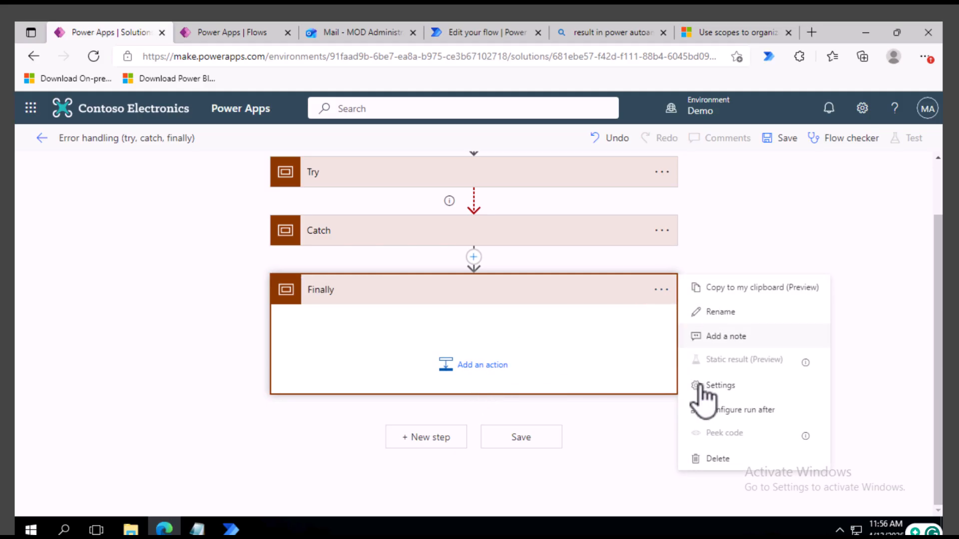
click(732, 411)
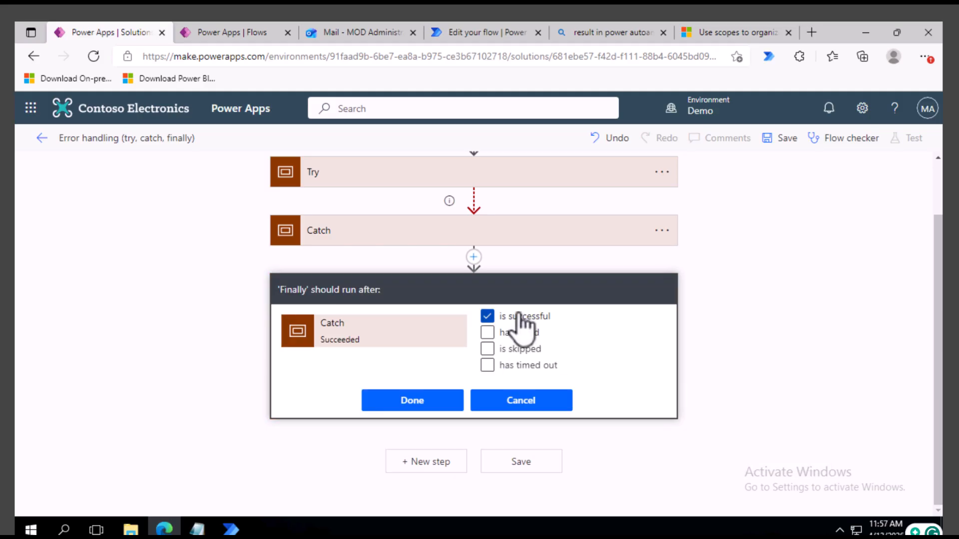
click(488, 334)
click(487, 349)
click(488, 365)
click(427, 402)
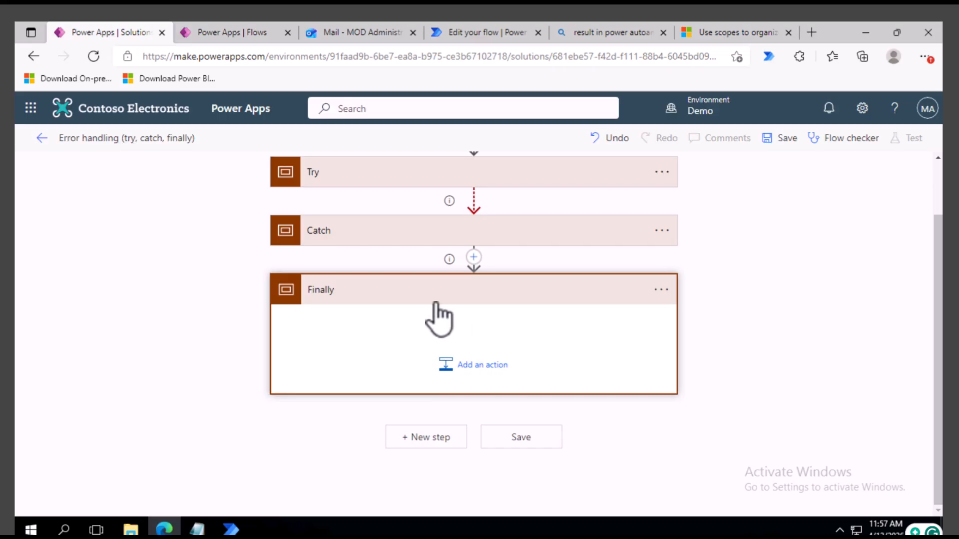
- Add an Office 365 Outlook "Send an email (V2)" action inside the Finally scope
click(500, 367)
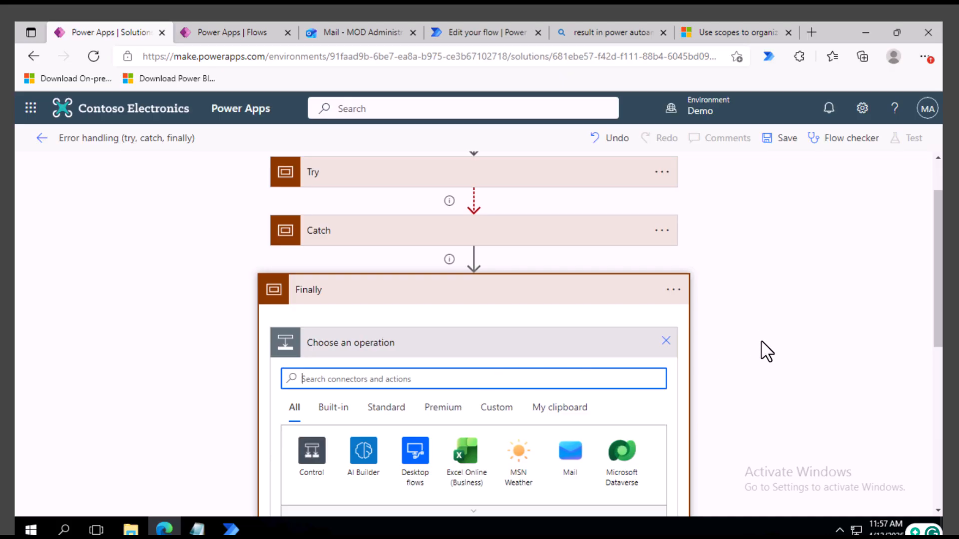
scroll(761, 342, down, 5)
scroll(481, 365, up, 5)
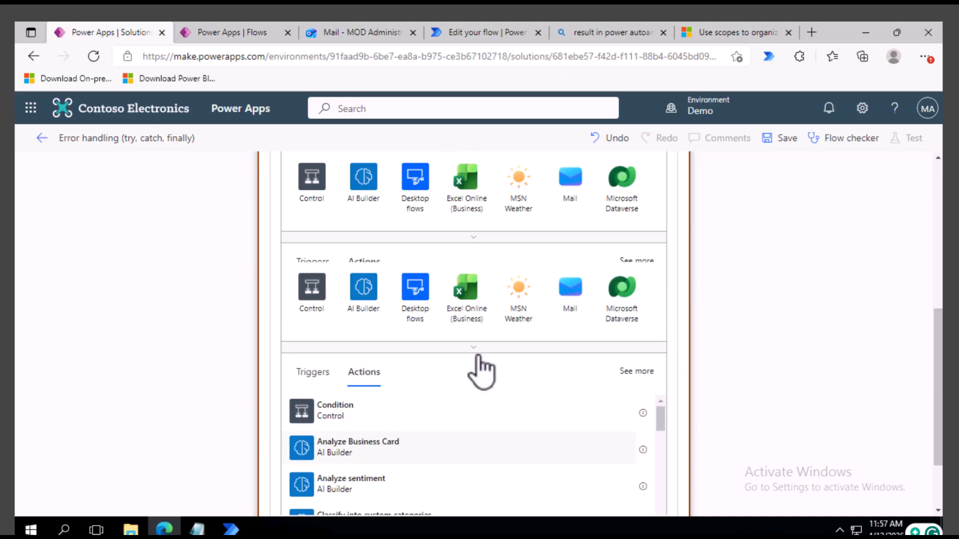
click(365, 377)
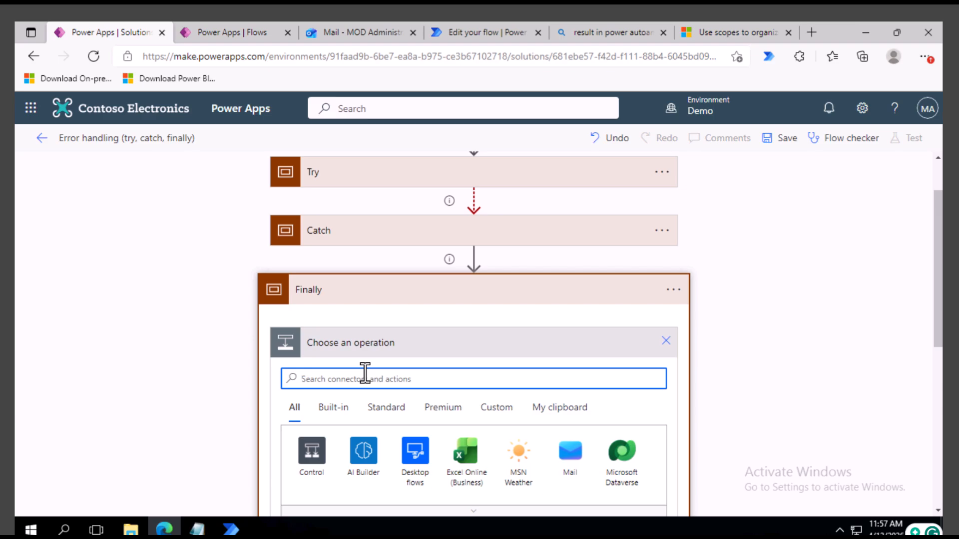
text(outlook)
scroll(362, 377, down, 2)
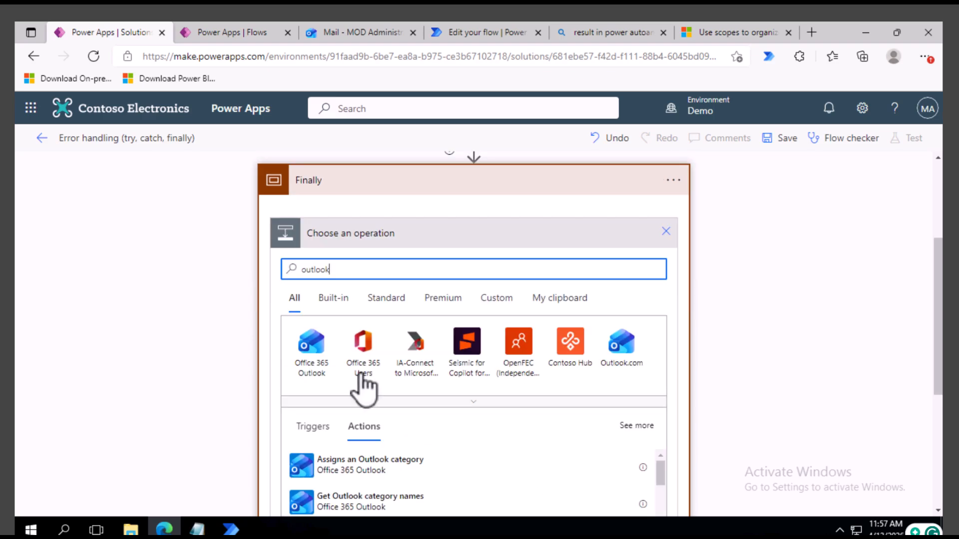
click(310, 358)
text(send ana em)
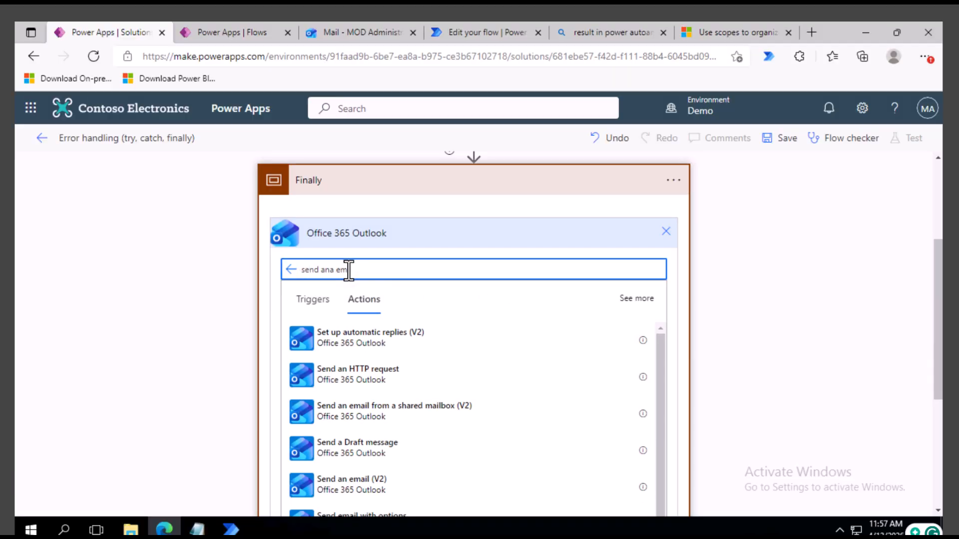
text(i)
click(370, 344)
- Address the Finally email to the suggested administrator account and enter "finally test" as both its subject and body
click(410, 268)
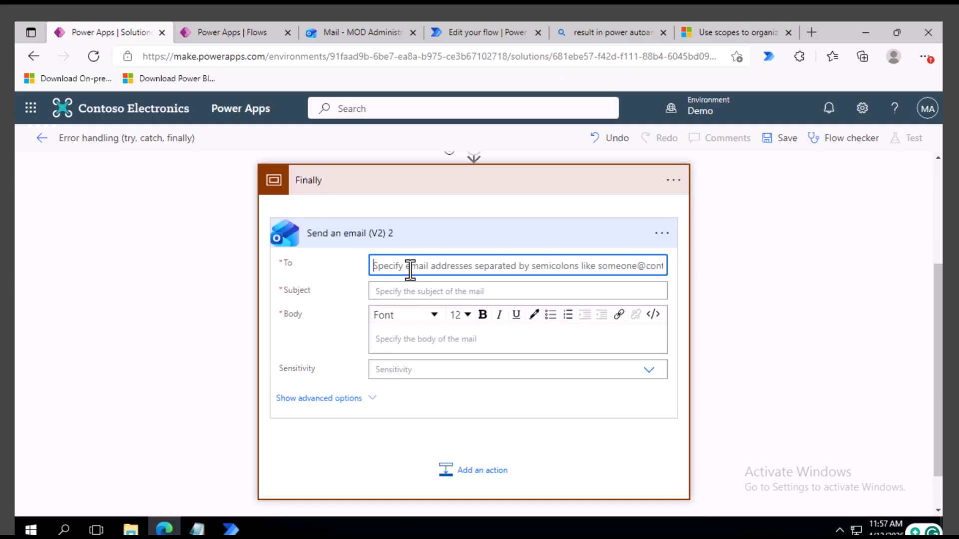
text(mod)
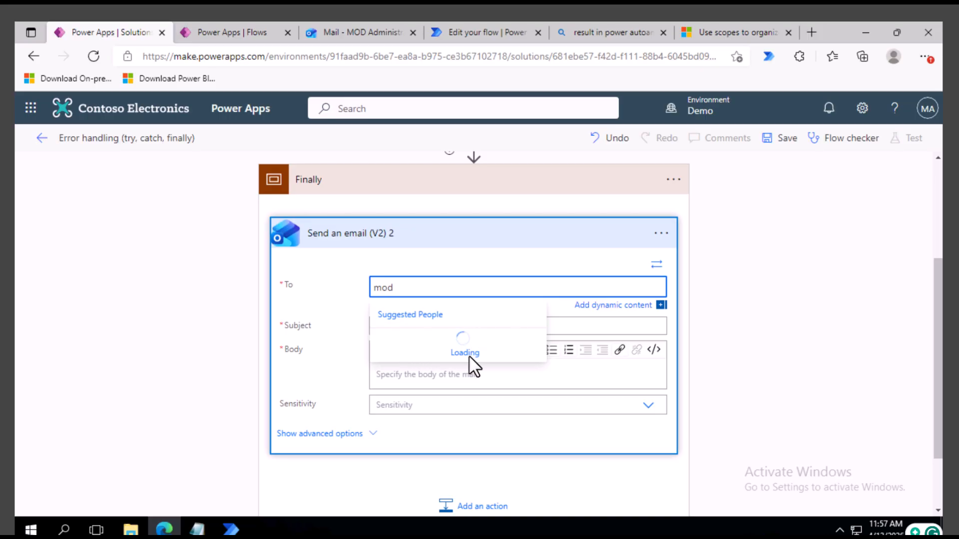
click(450, 350)
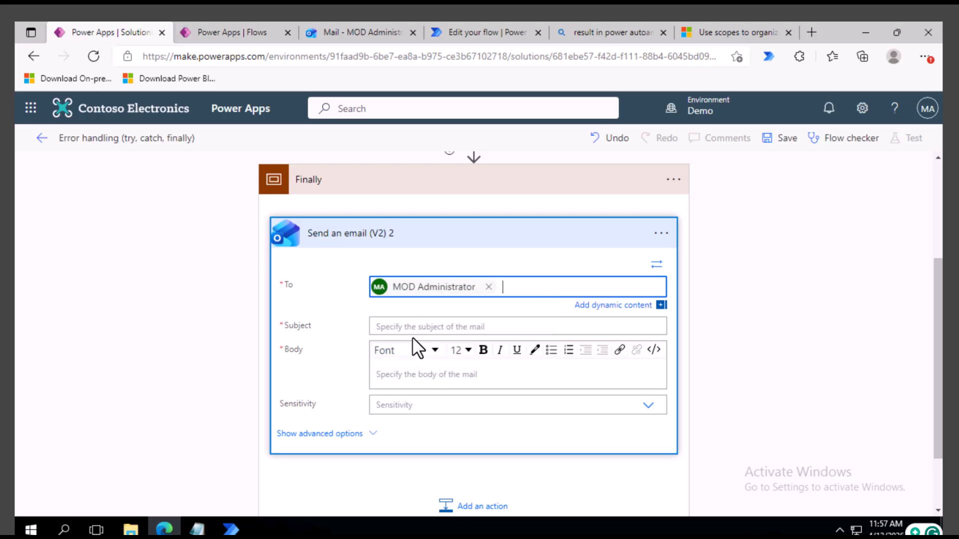
click(414, 325)
text(finally test)
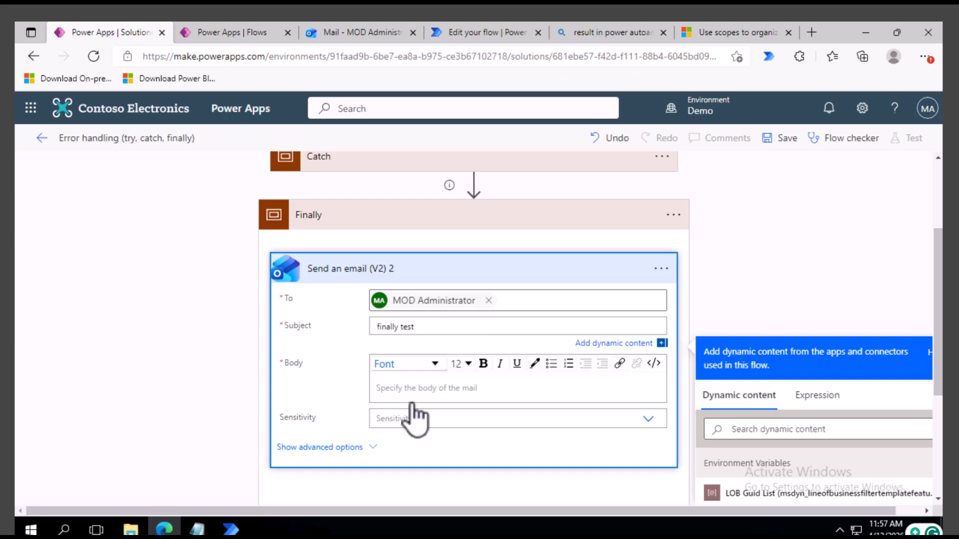
click(415, 394)
text(finally test)
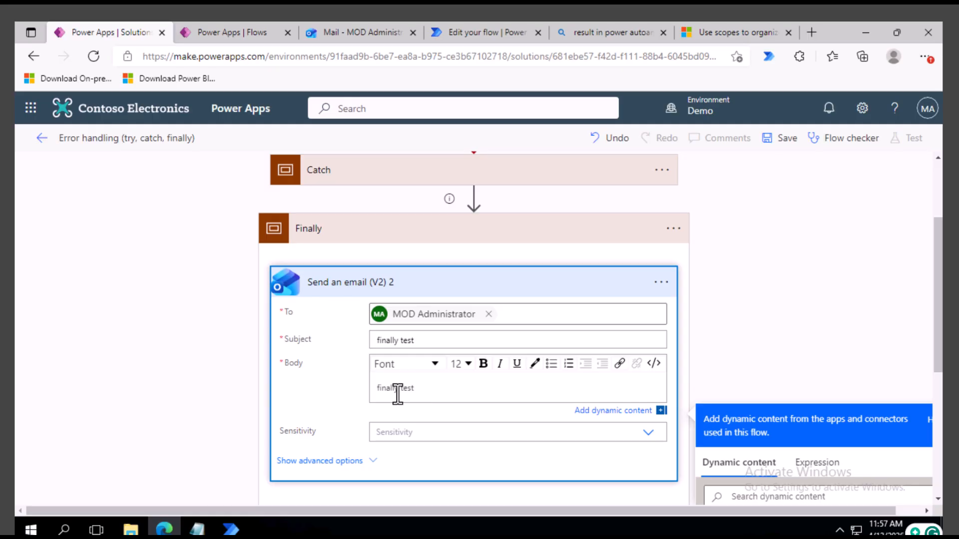
- Save the flow and run it as a manual test
scroll(396, 392, up, 3)
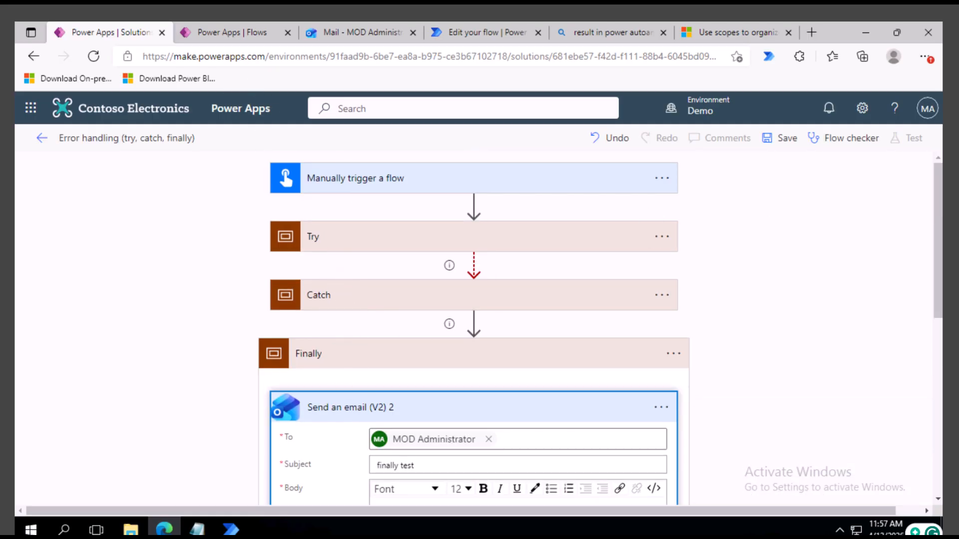
click(781, 138)
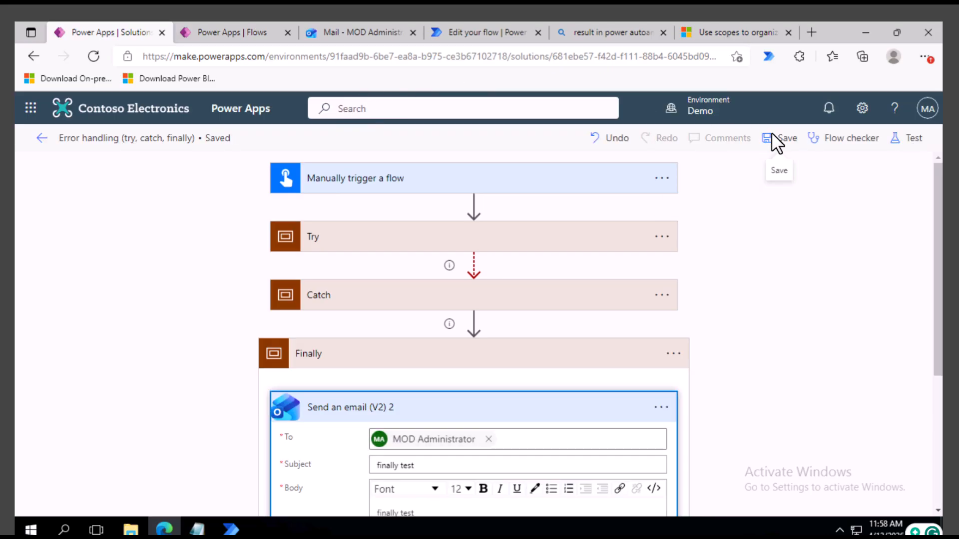
click(913, 141)
click(760, 172)
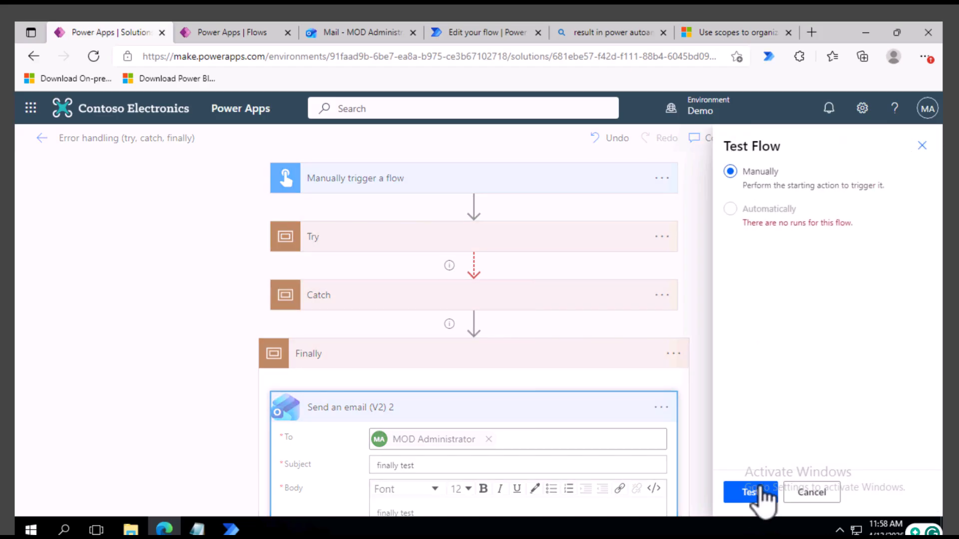
click(768, 497)
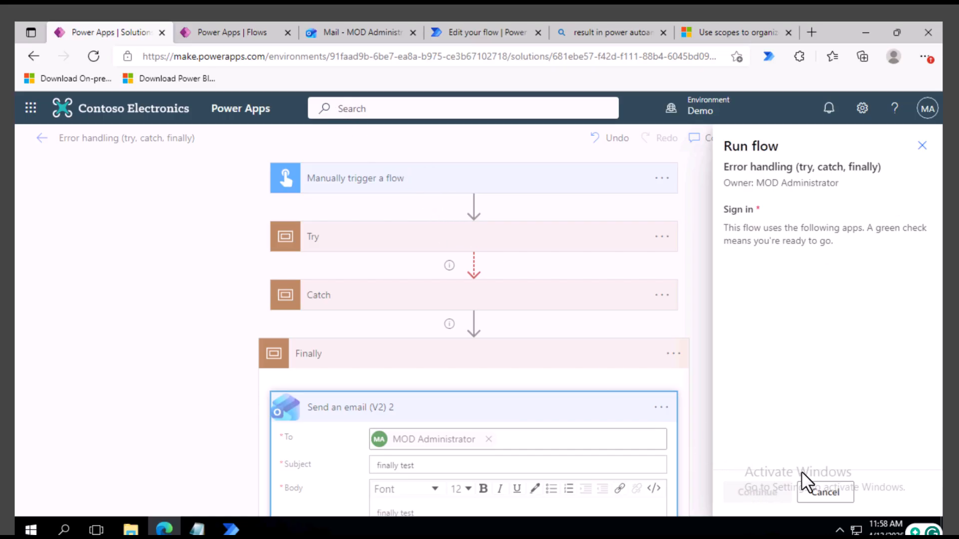
click(767, 490)
click(768, 492)
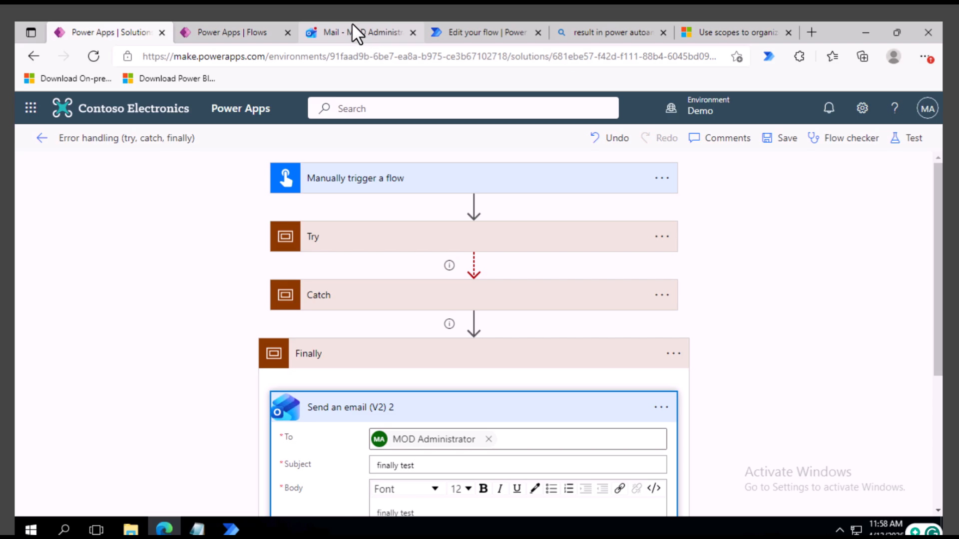
- Switch to Outlook, open the "finally test" and "try block" emails, and examine the expanded HTML table's columns and error text
click(351, 23)
click(300, 325)
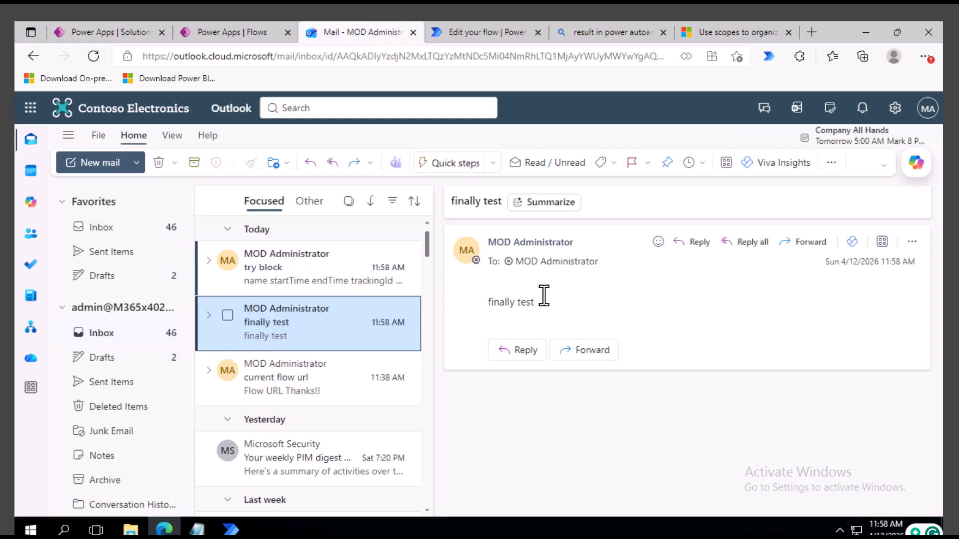
click(270, 271)
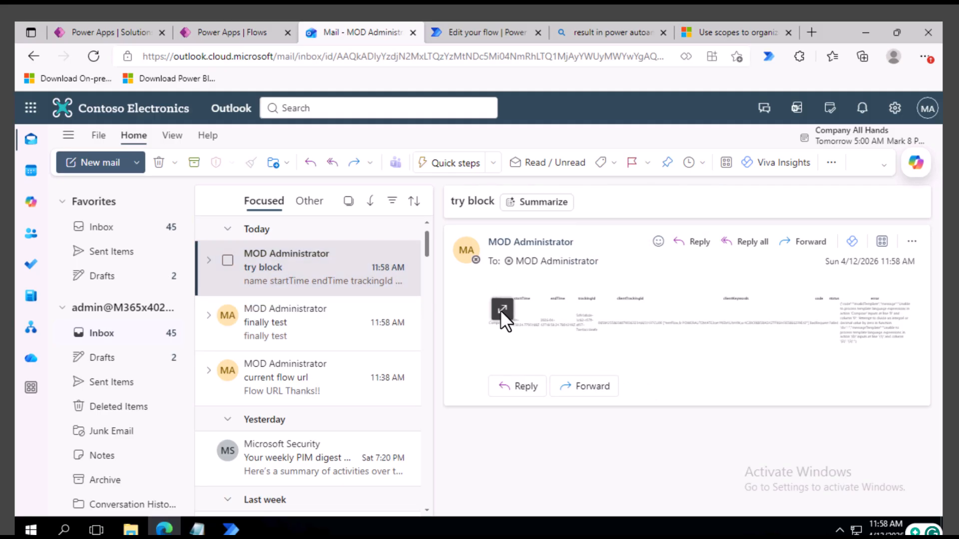
click(502, 311)
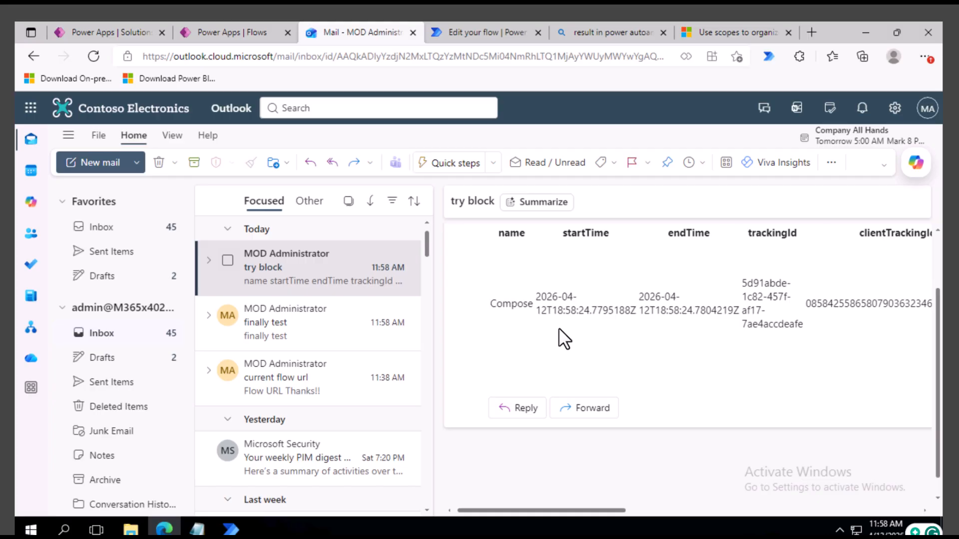
scroll(575, 344, up, 2)
drag(504, 305, 738, 303)
click(737, 303)
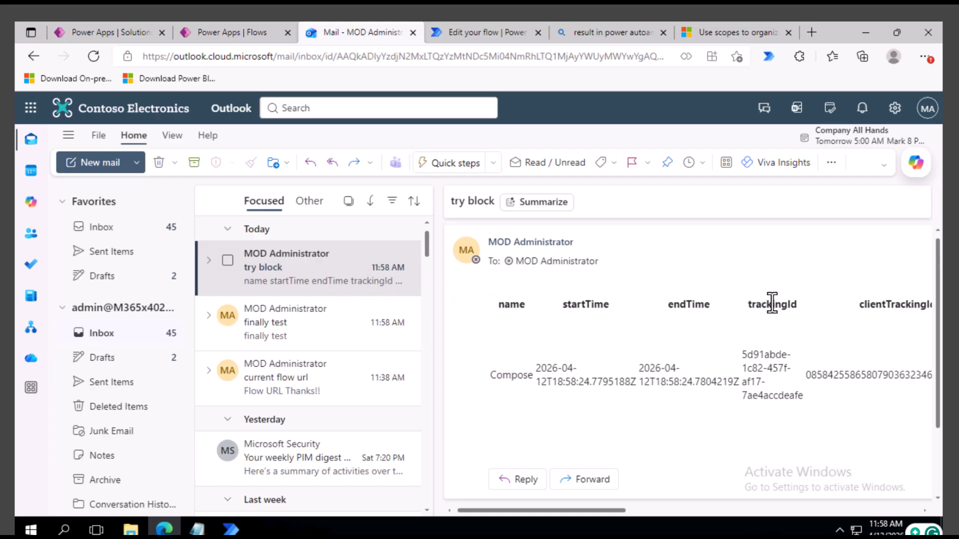
drag(872, 304, 905, 304)
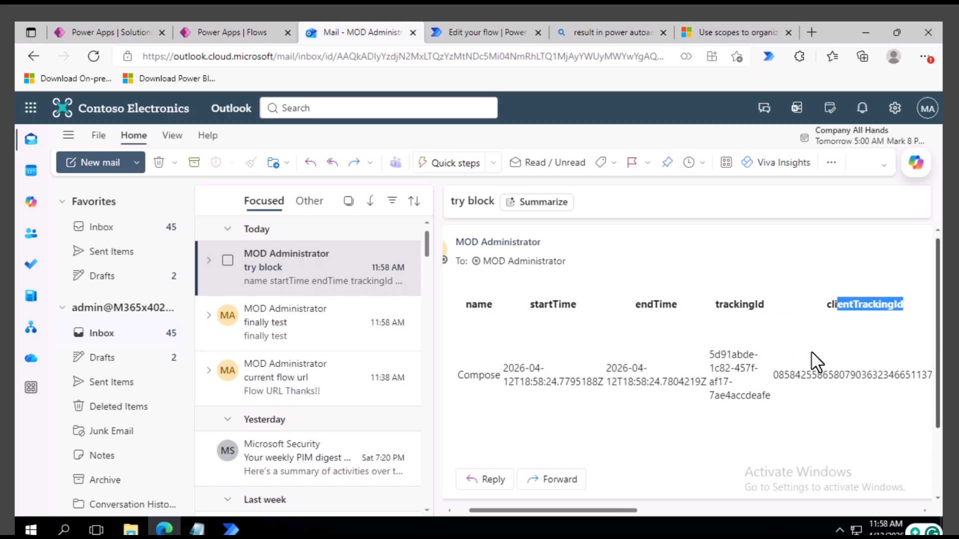
drag(623, 509, 924, 509)
drag(706, 321, 757, 356)
click(832, 347)
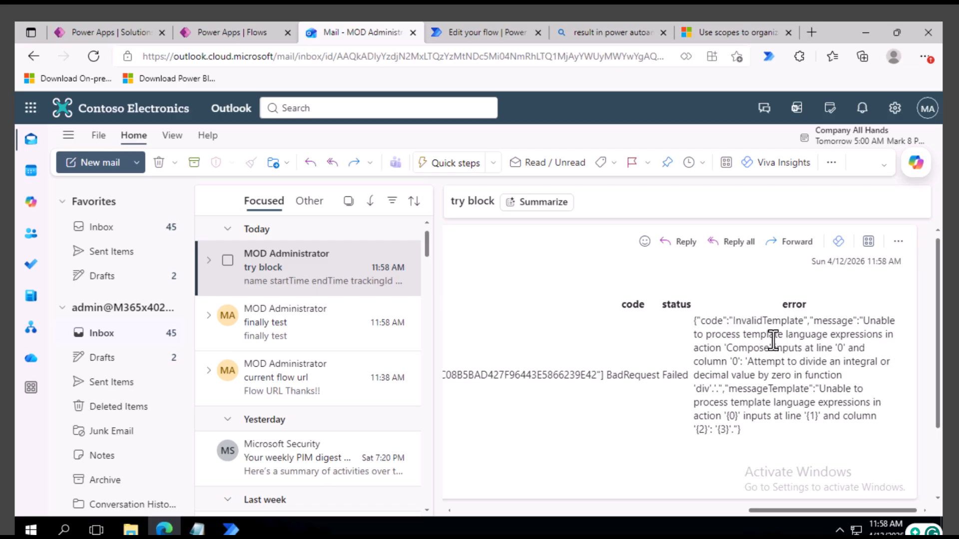
drag(757, 361, 822, 416)
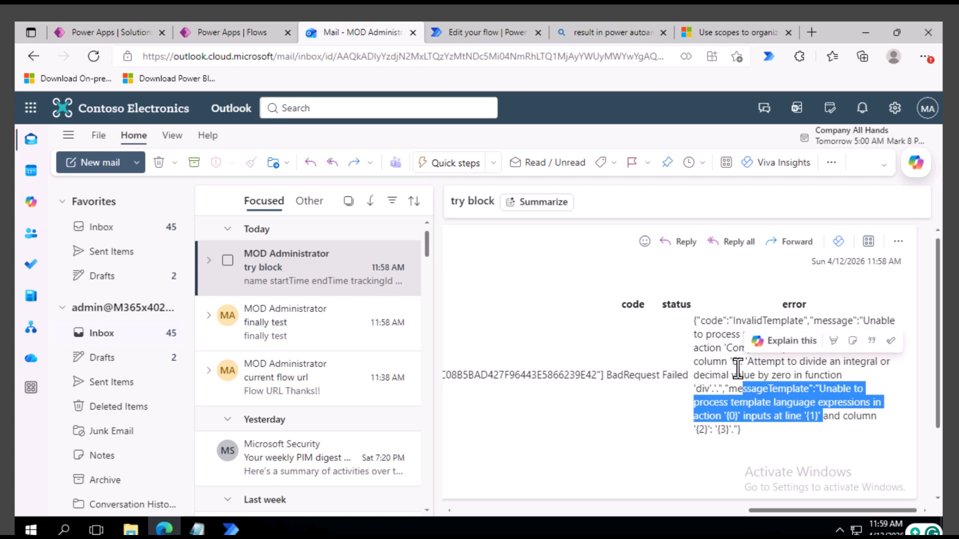
- Return to the flow run in Power Apps, expand the Catch scope and examine the inputs of its Filter array action
click(211, 36)
click(107, 31)
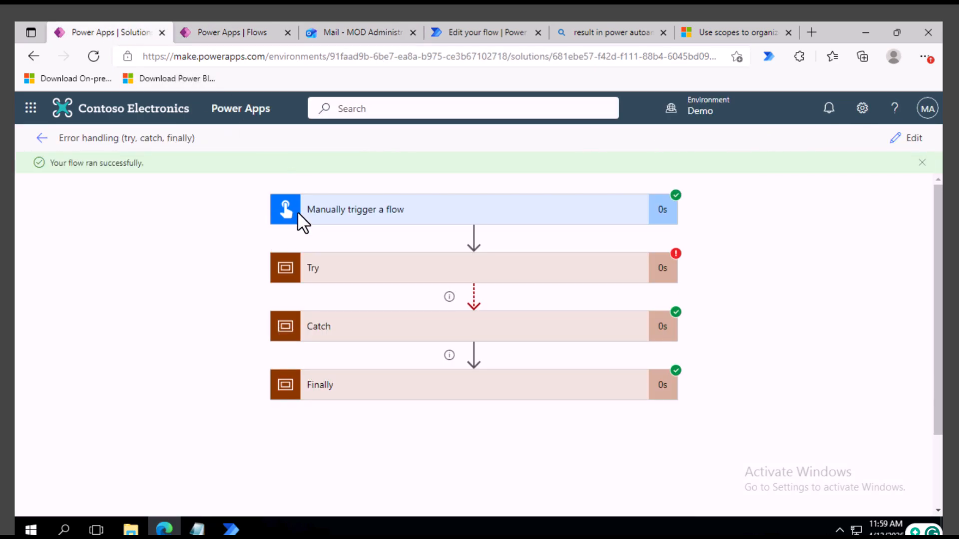
click(333, 331)
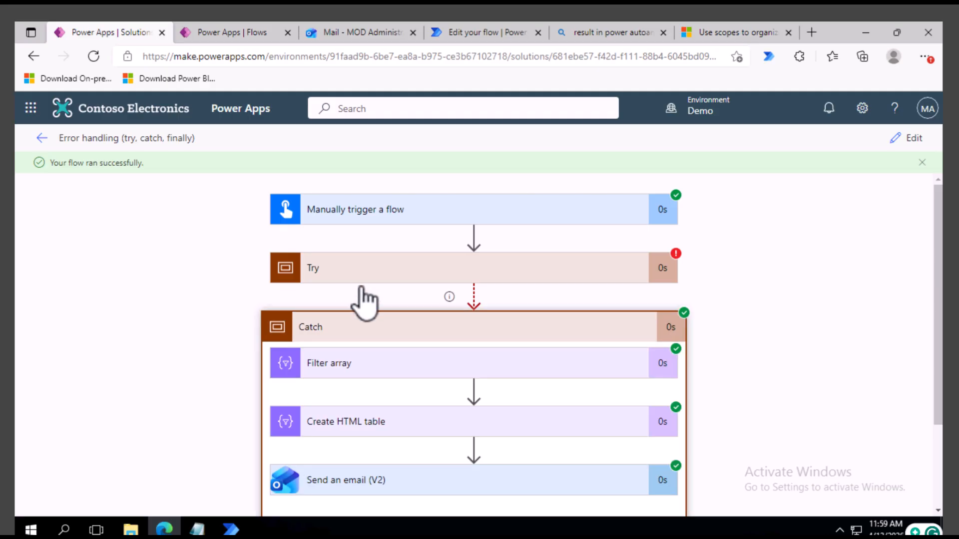
click(358, 370)
scroll(472, 362, down, 2)
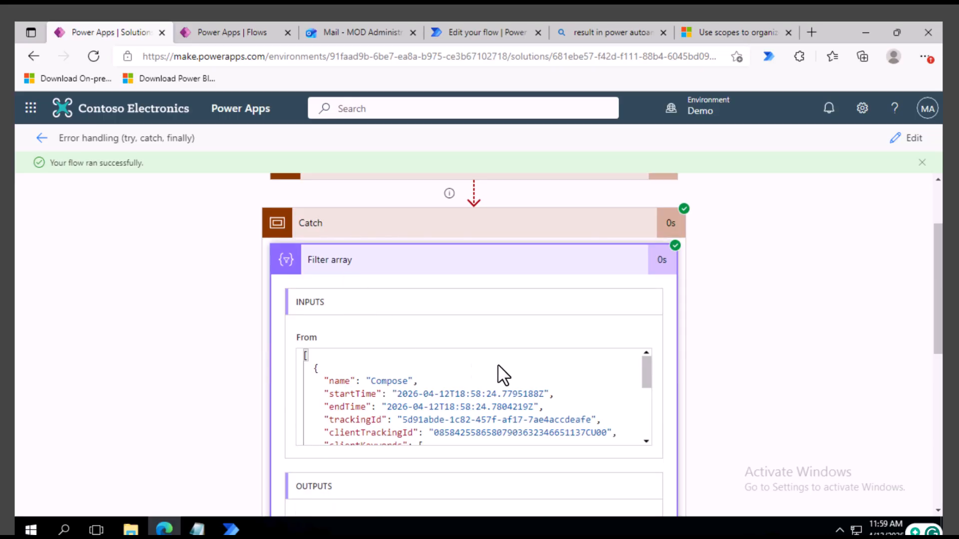
- Read through the Filter array's input JSON, including its status and error entries
scroll(498, 389, down, 5)
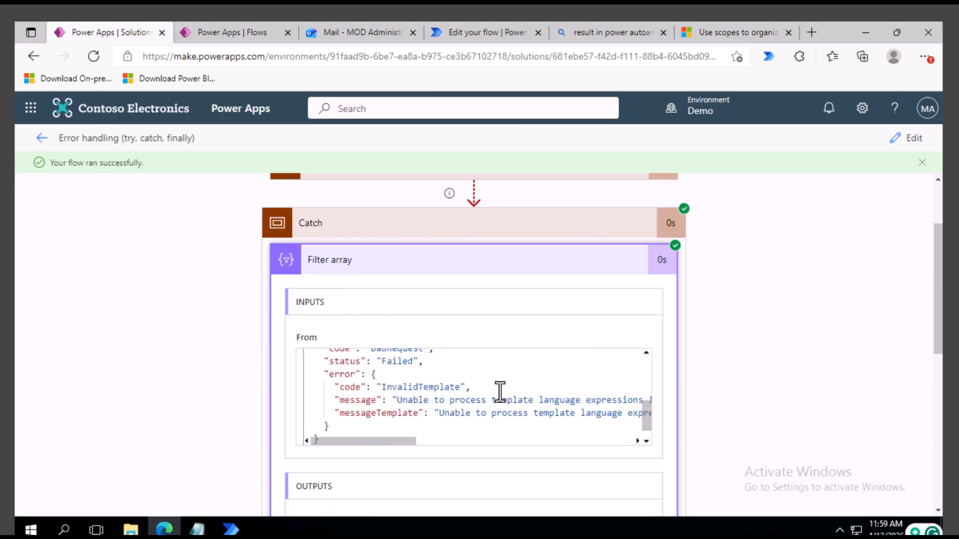
scroll(482, 407, up, 3)
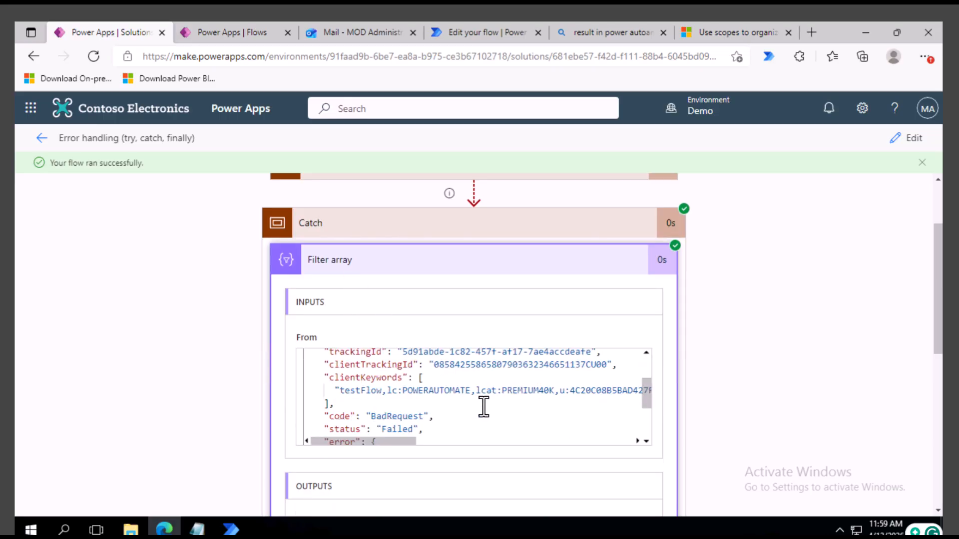
scroll(473, 403, up, 3)
scroll(534, 371, down, 5)
- Examine the Filter array's output body, including the full width of its error message lines, and expand the Finally scope
scroll(720, 387, down, 5)
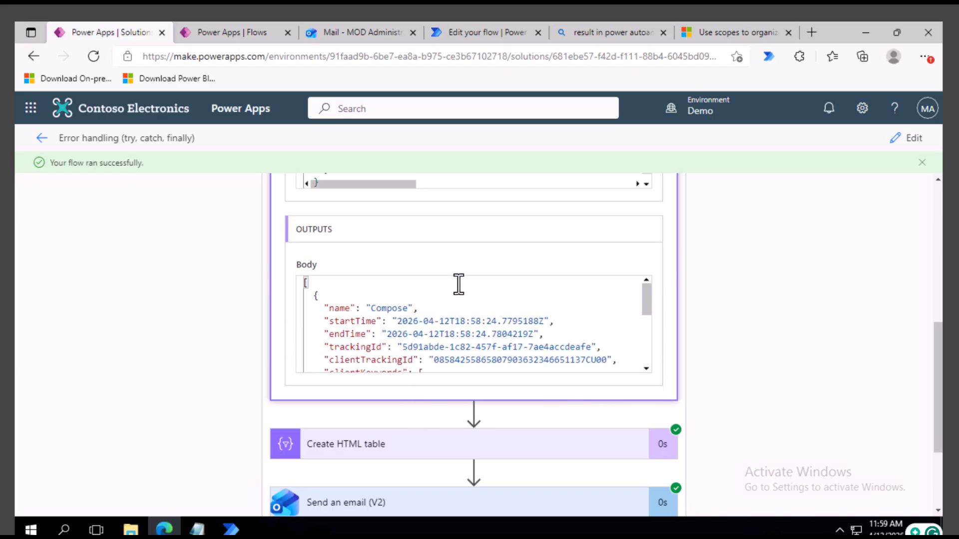
scroll(448, 304, down, 2)
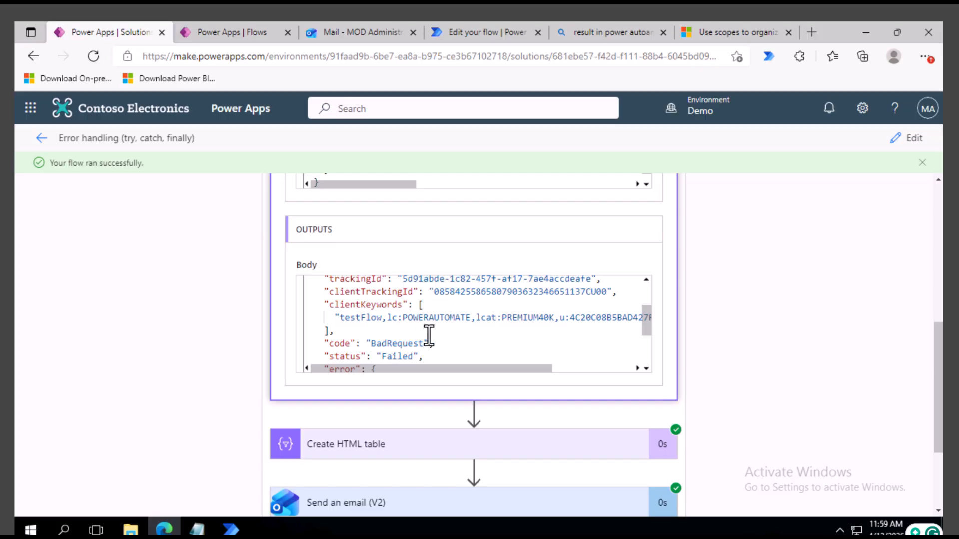
scroll(430, 321, down, 2)
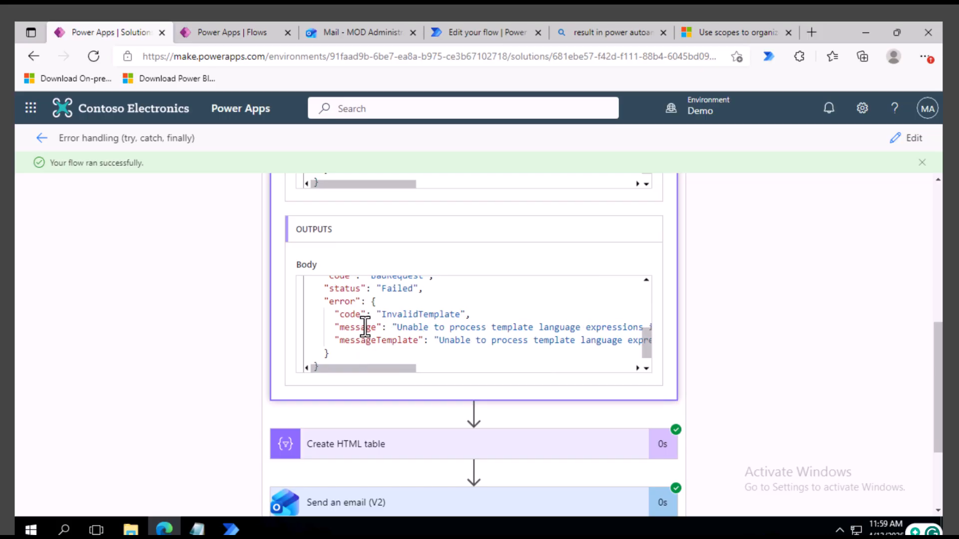
drag(355, 340, 651, 343)
click(533, 325)
drag(457, 324, 658, 333)
drag(577, 365, 232, 370)
scroll(343, 348, down, 1)
scroll(846, 380, down, 3)
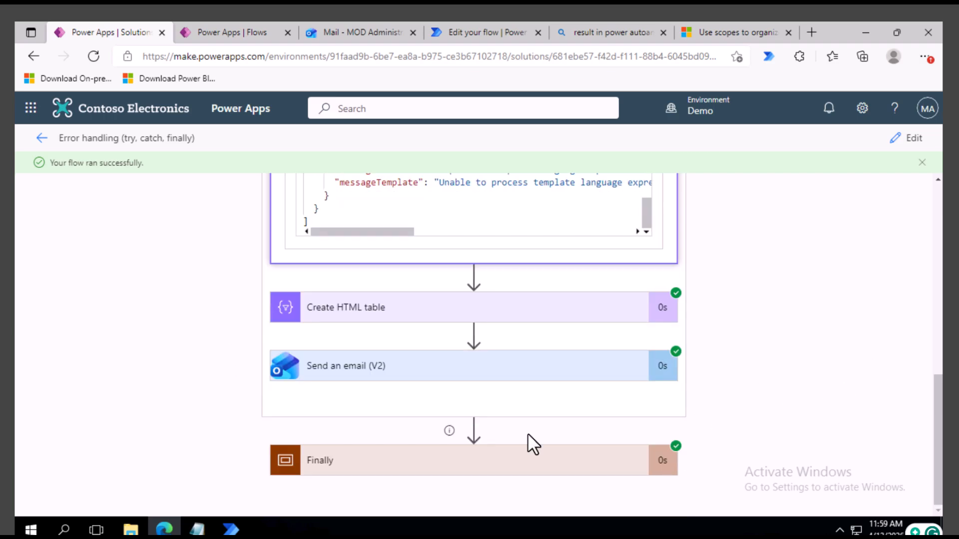
click(399, 462)
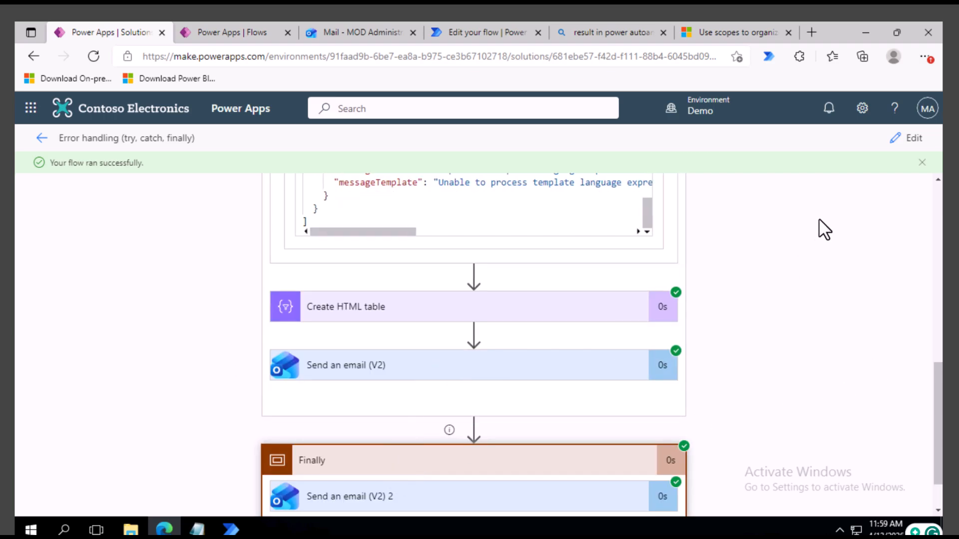
- Reopen the flow for editing and change the divisor to 4 in the div expression of the Try scope's Compose action
click(914, 140)
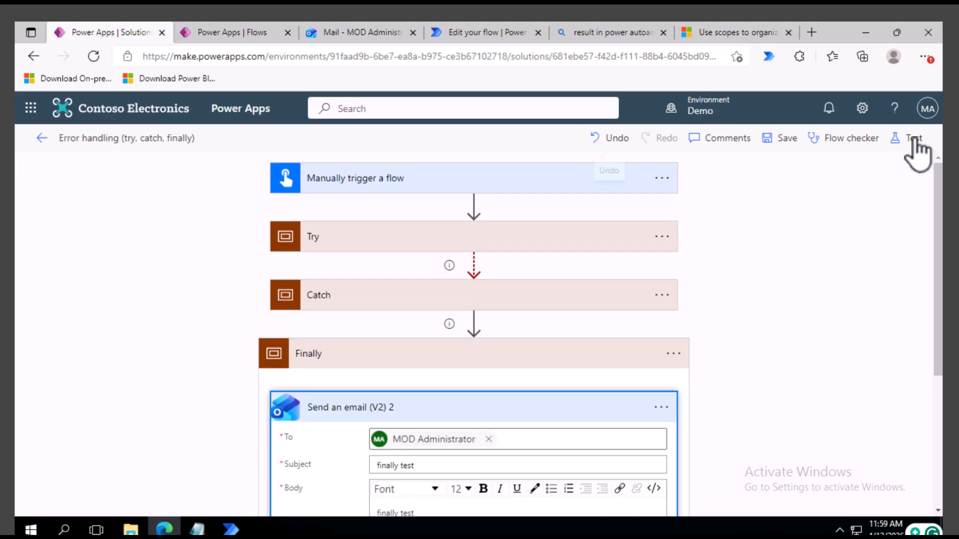
click(345, 245)
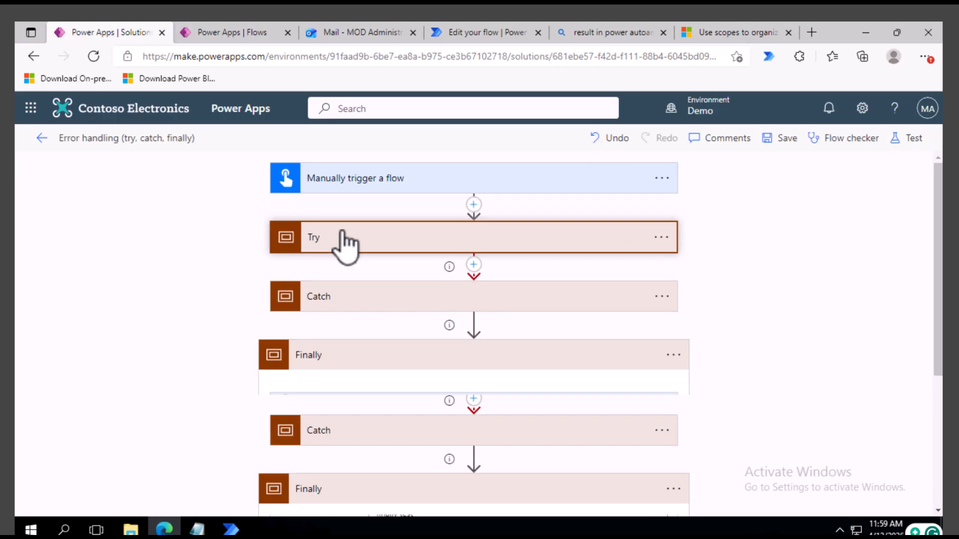
click(339, 289)
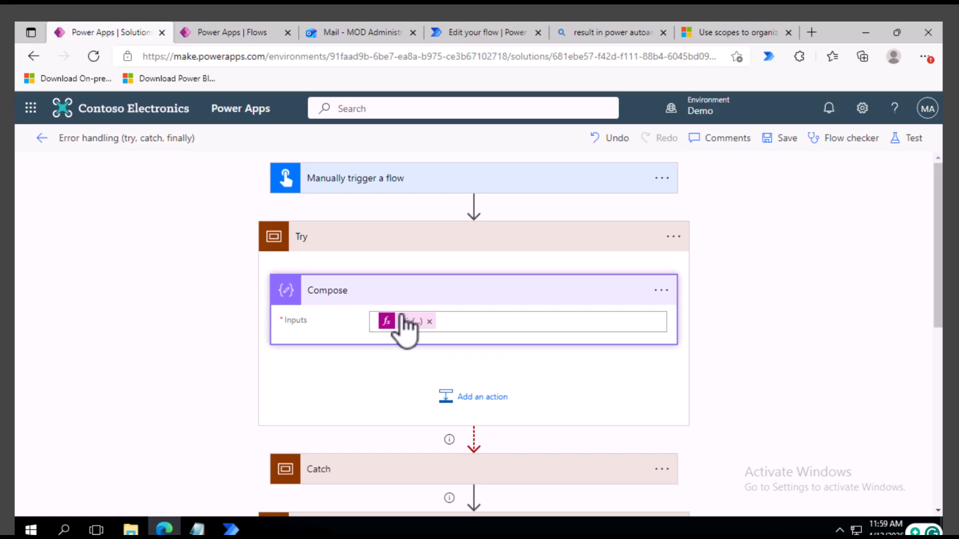
click(408, 322)
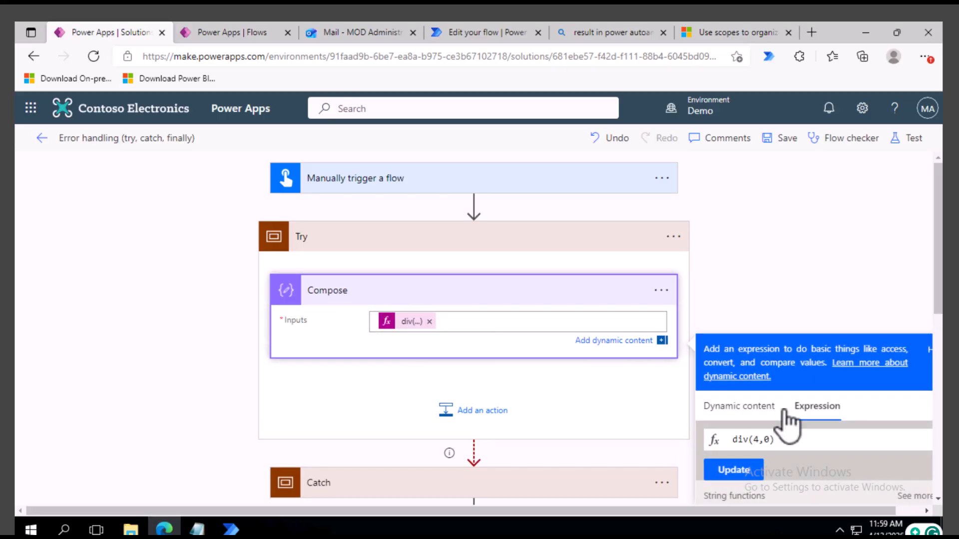
double_click(770, 440)
text(4)
click(744, 474)
scroll(358, 326, down, 2)
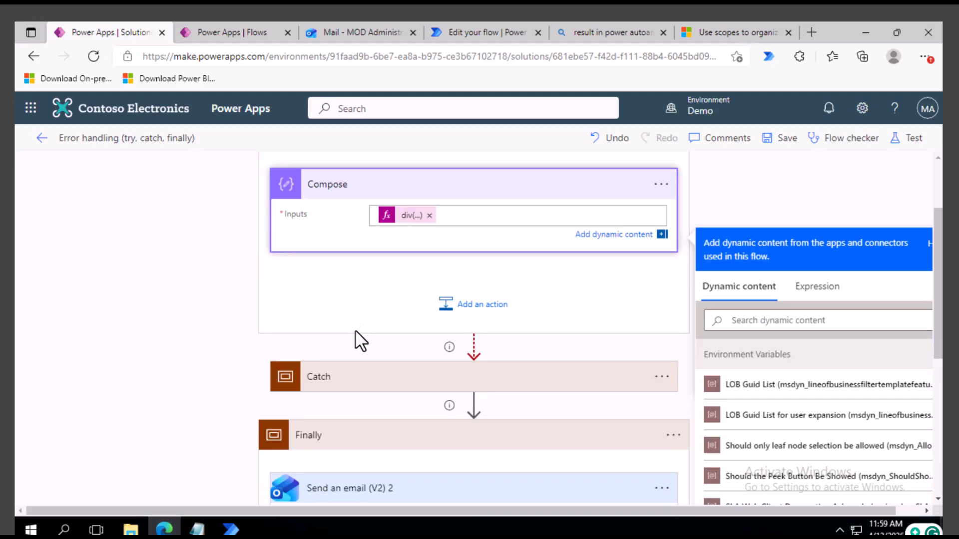
scroll(524, 258, up, 2)
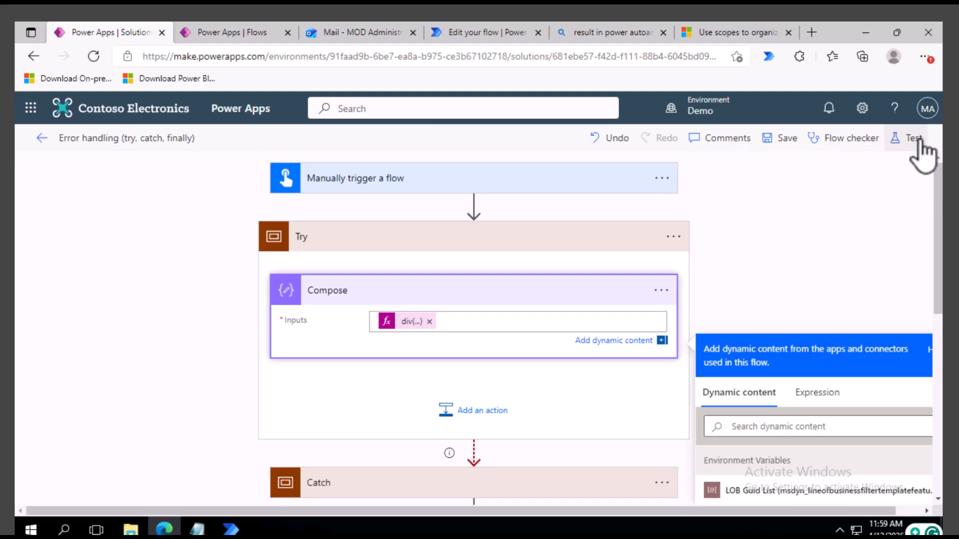
- Run another manual test with the updated Compose expression and open the run's results
click(913, 139)
click(763, 493)
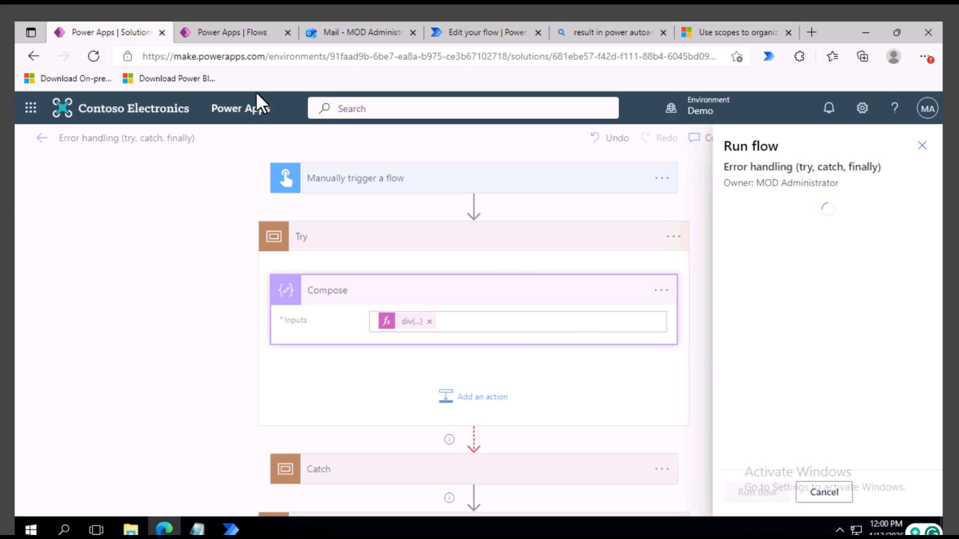
click(755, 494)
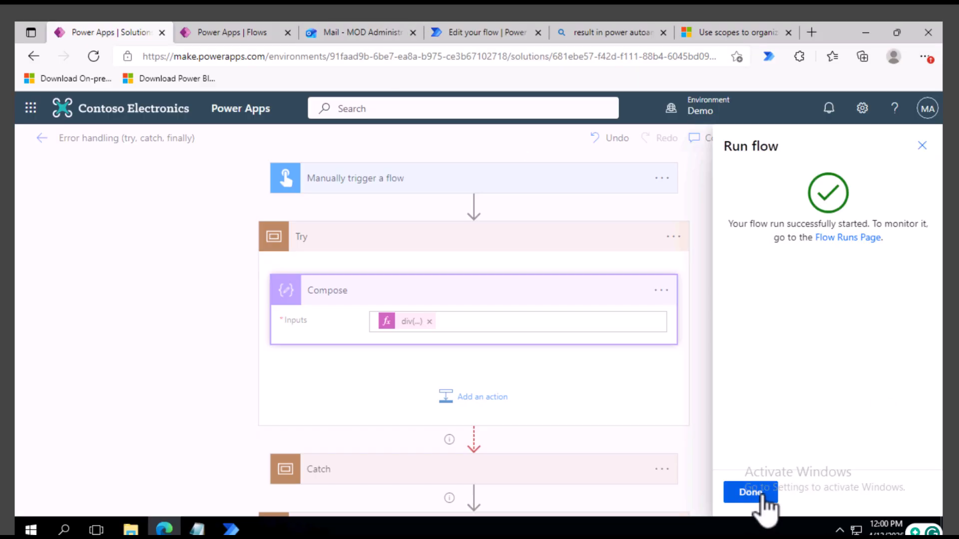
click(759, 497)
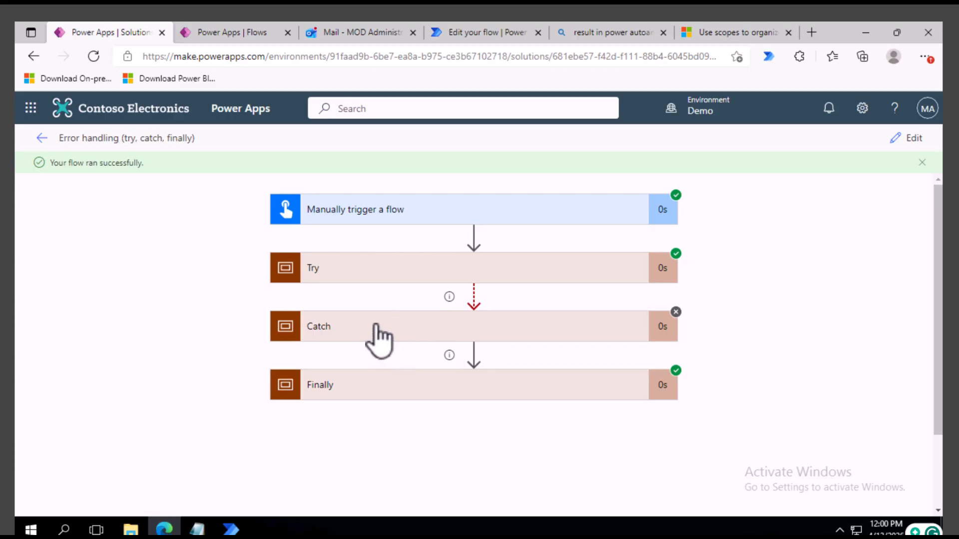
- Expand the Catch, Try and Finally scopes of the new run and examine the status of their actions
click(376, 327)
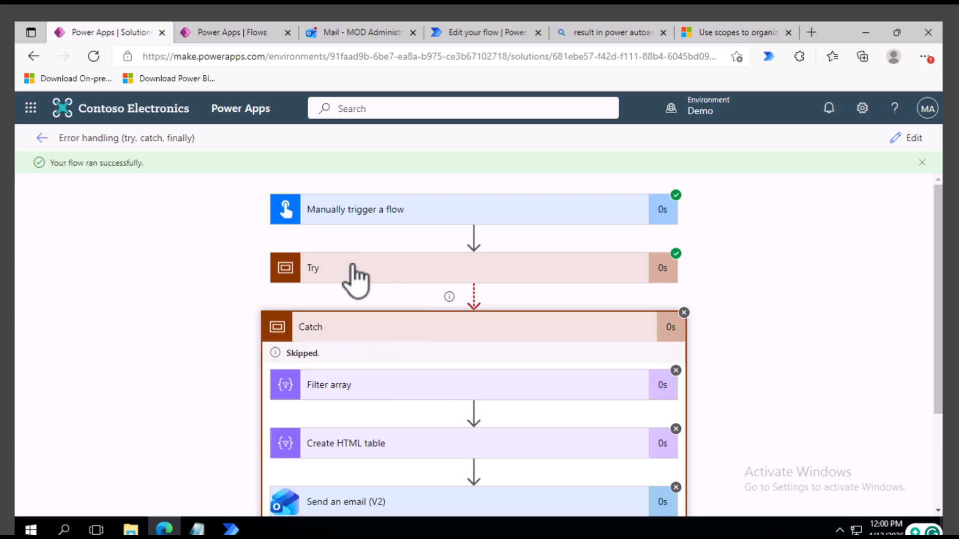
click(356, 280)
scroll(360, 330, down, 4)
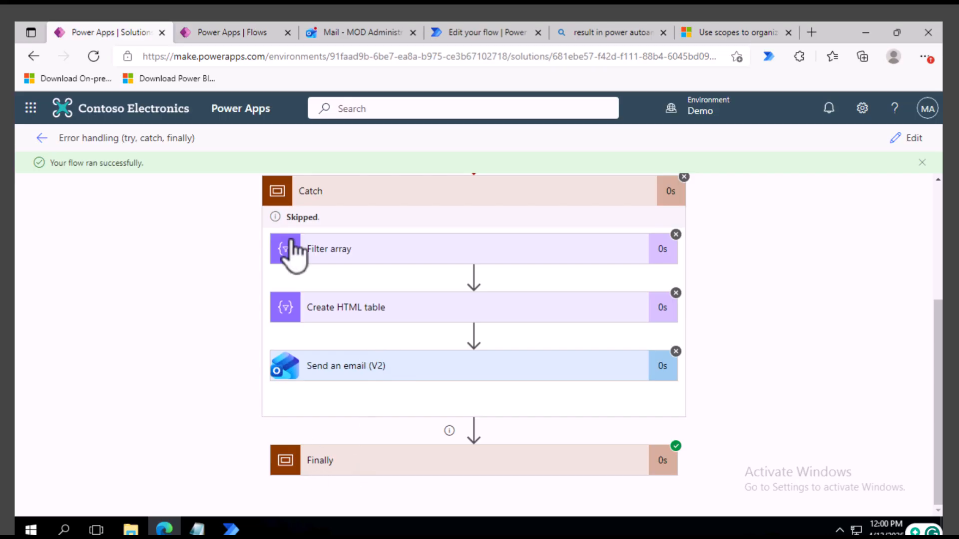
scroll(309, 280, up, 2)
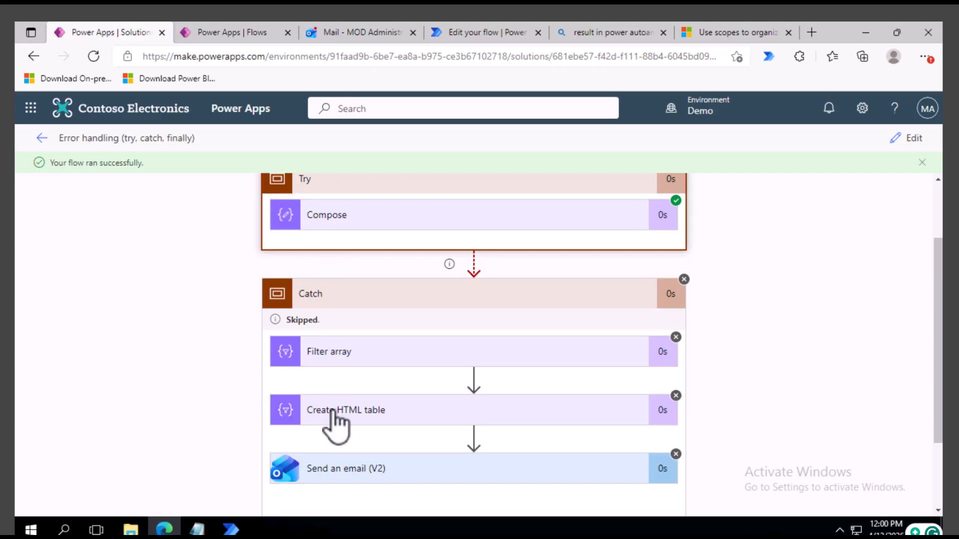
scroll(382, 450, down, 2)
click(365, 480)
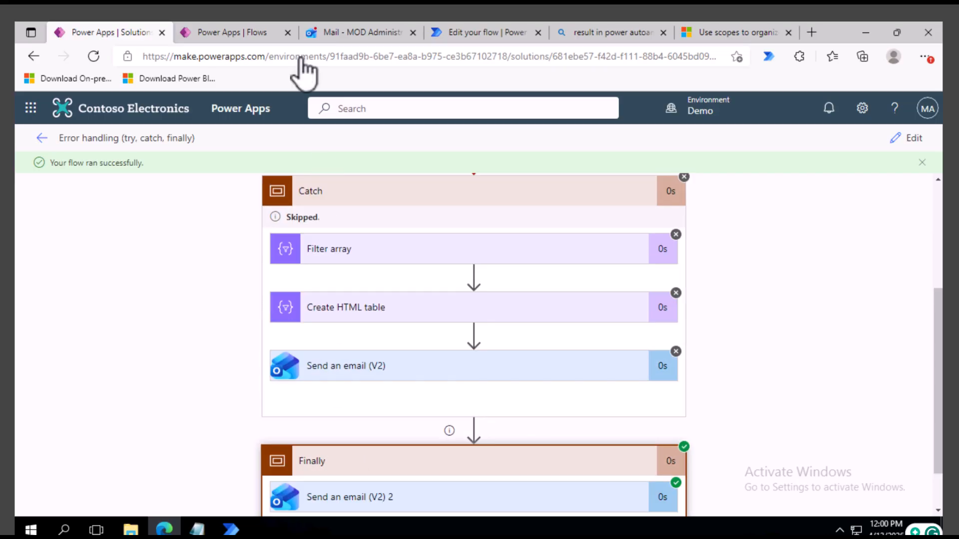
- Switch to Outlook, open the newest "finally test" email, and return to the flow run in Power Apps
click(341, 35)
click(290, 277)
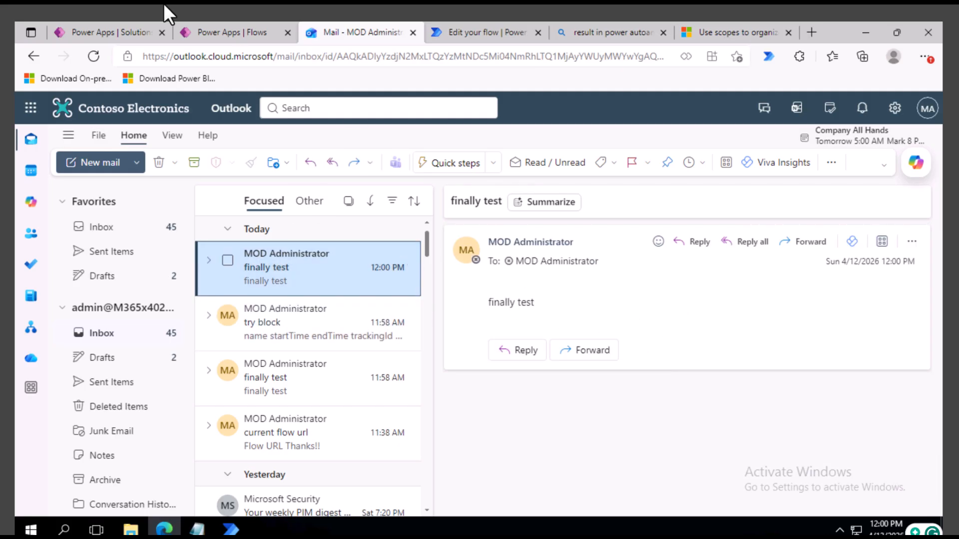
click(107, 34)
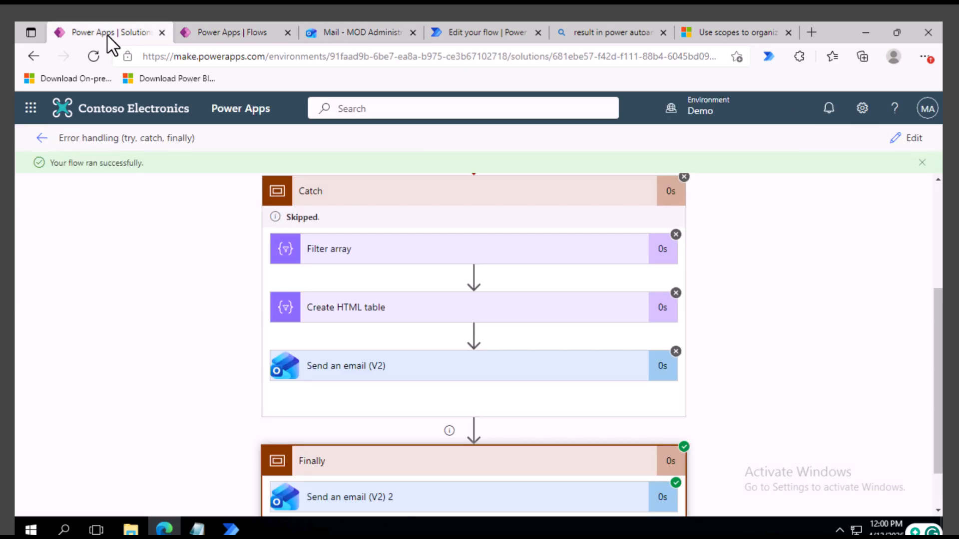